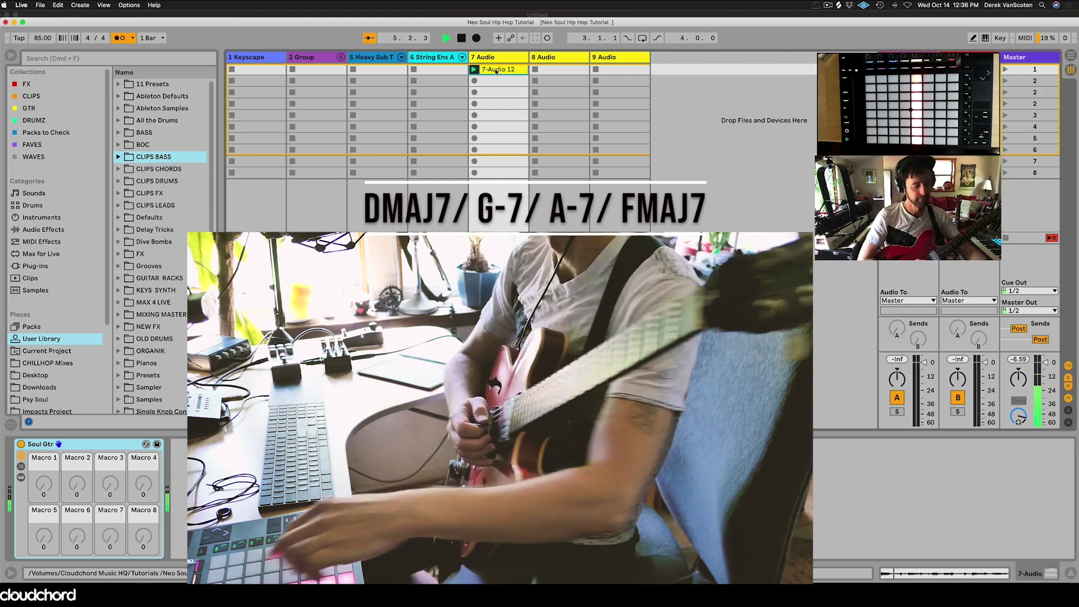
pyautogui.press('Right')
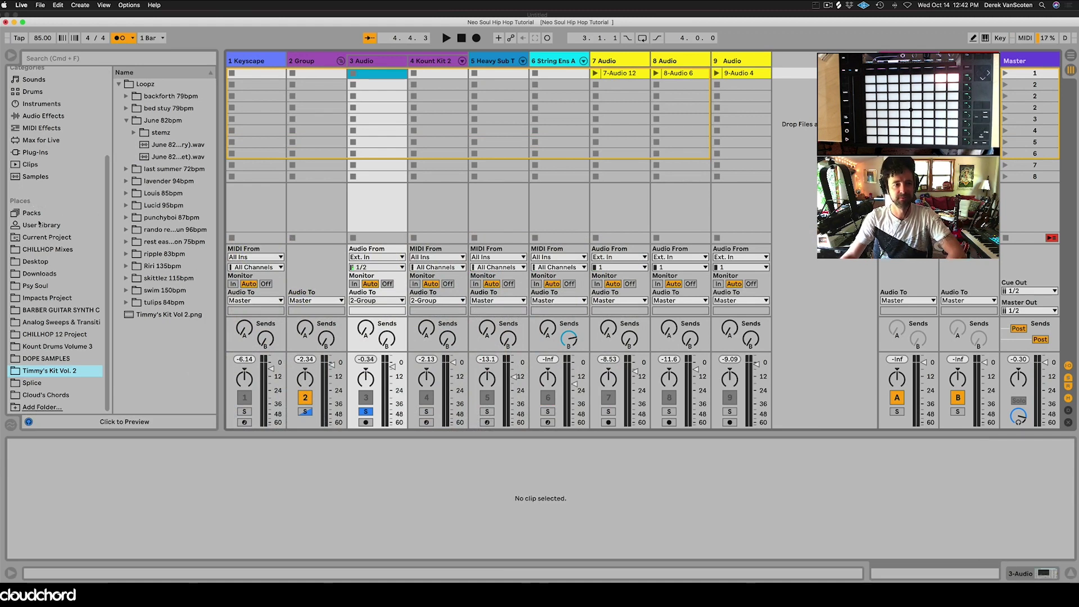
# Step: Place the June 82bpm (dry) loop from Timmy's Kit Vol. 2 in the first clip slot of audio track 3 and launch it
pyautogui.scroll(5, 38, 224)
pyautogui.scroll(-5, 45, 200)
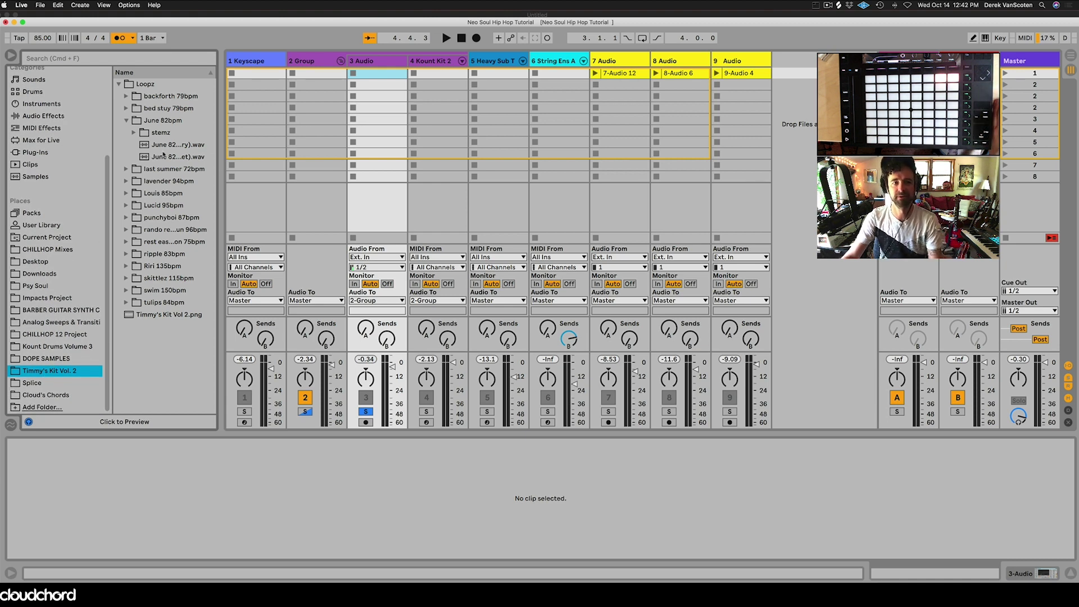
pyautogui.moveTo(163, 146); pyautogui.dragTo(364, 77)
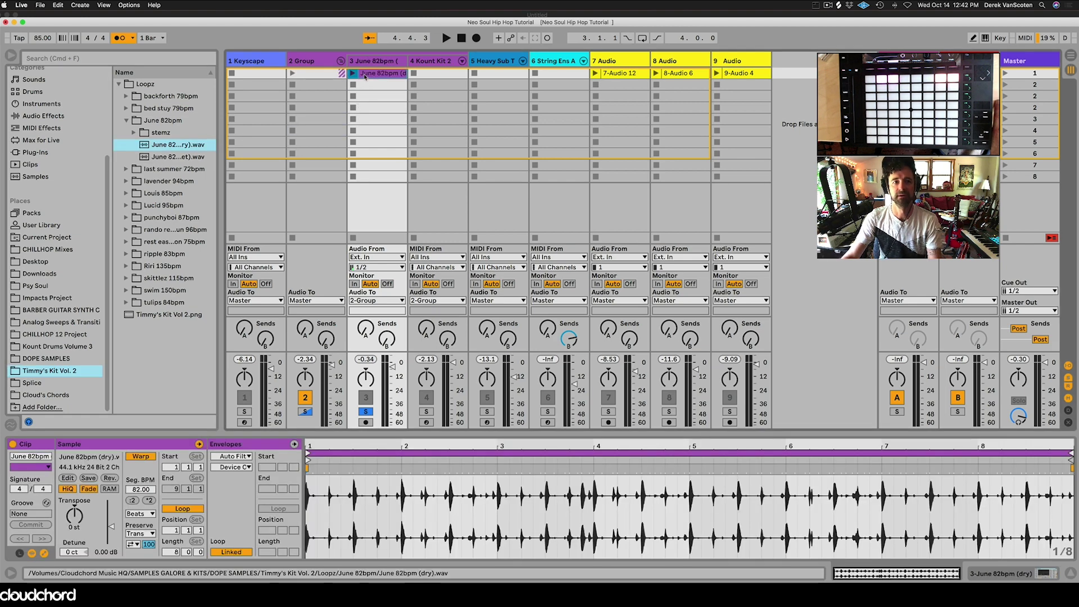
pyautogui.click(351, 73)
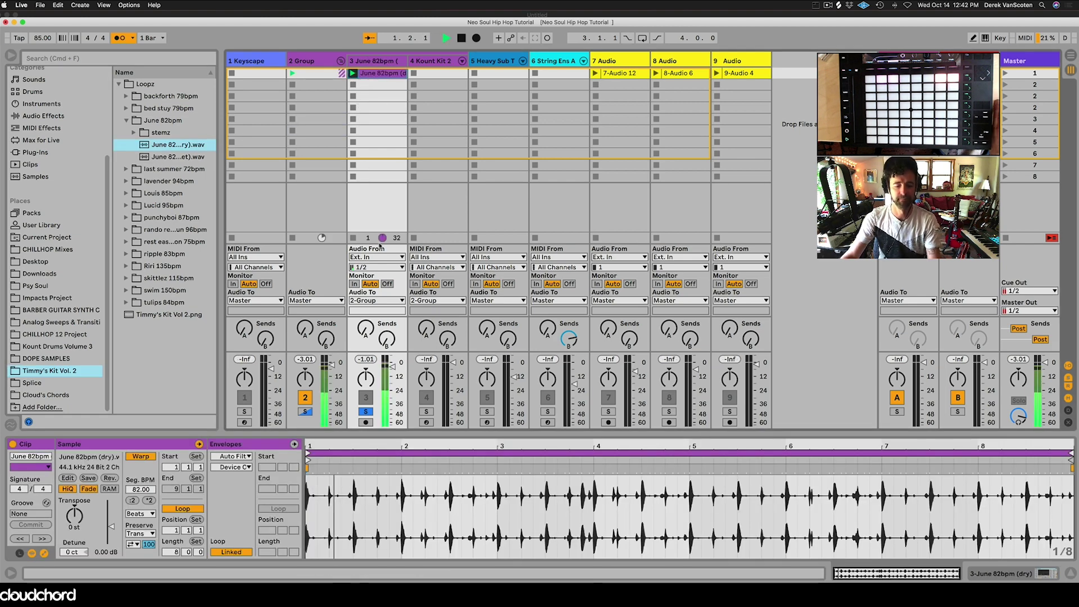
# Step: Bypass the Auto Filter on the June 82bpm track, listen to the loop and stop playback
pyautogui.hotkey('shift', 'Tab')
pyautogui.click(20, 445)
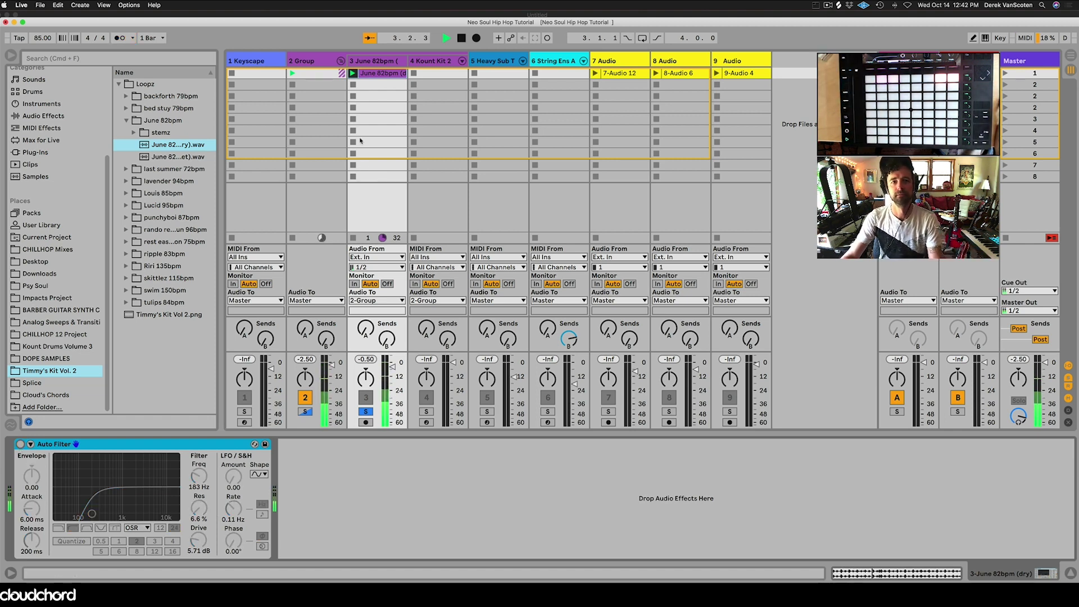
pyautogui.press('space')
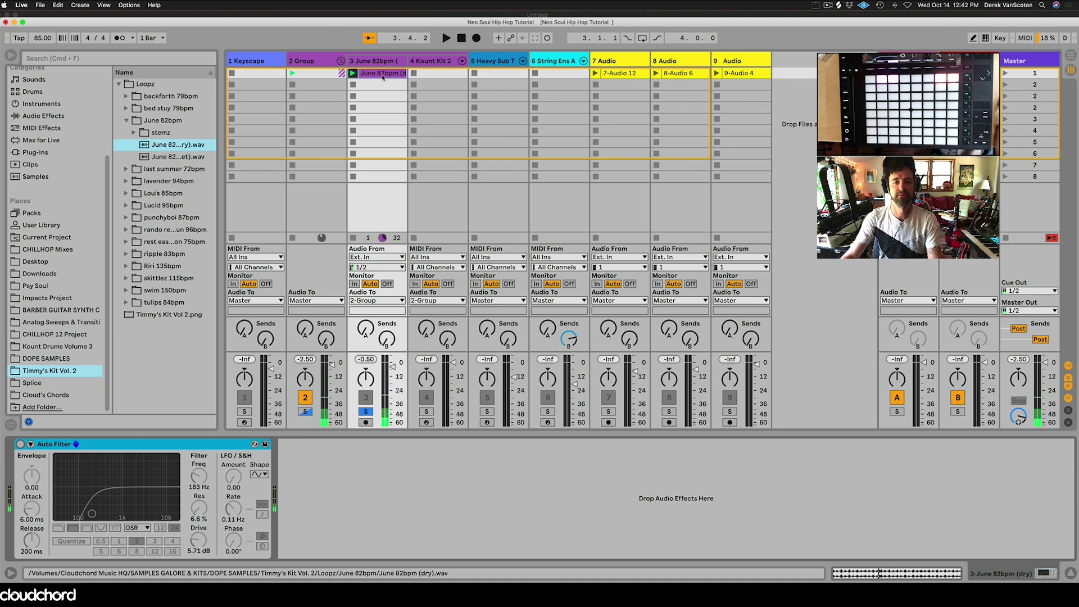
# Step: Convert the June 82bpm loop to a MIDI drum clip on the Kount Kit 2 track and audition it
pyautogui.moveTo(380, 77); pyautogui.dragTo(423, 76)
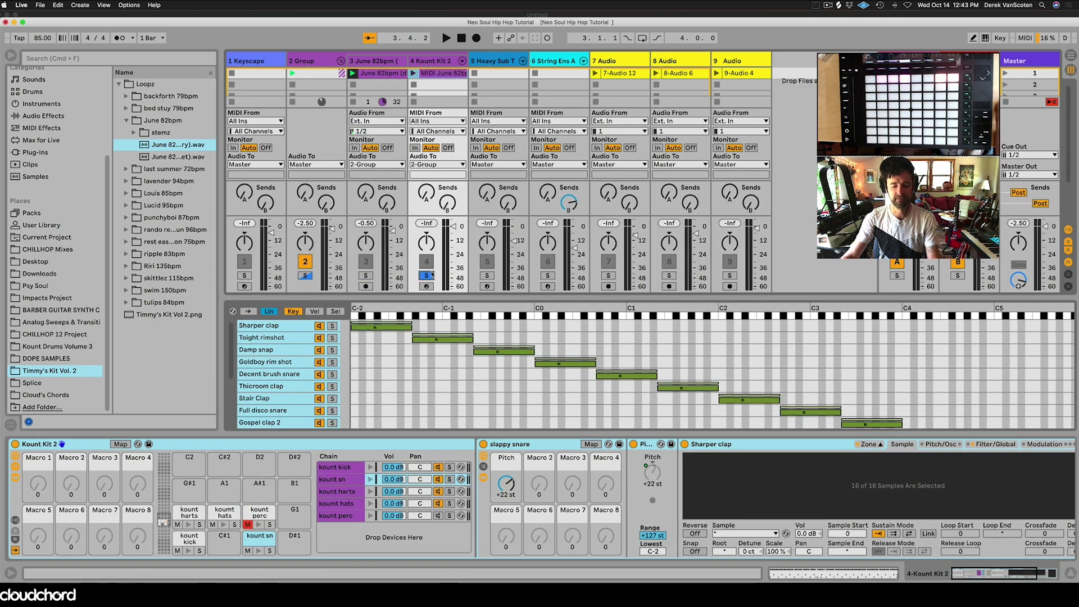
pyautogui.hotkey('shift', 'Tab')
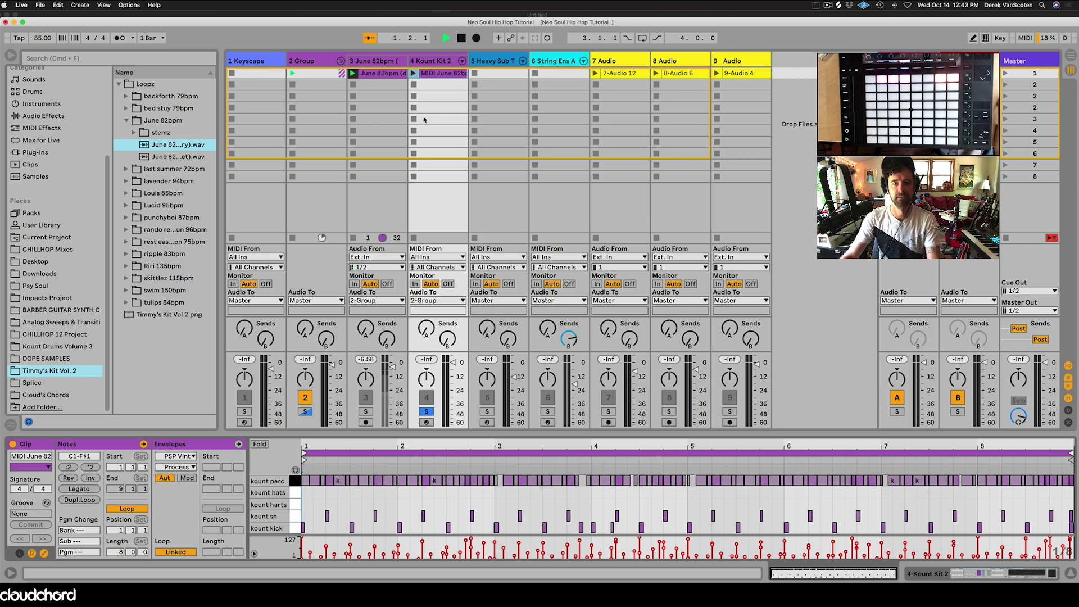
pyautogui.click(413, 74)
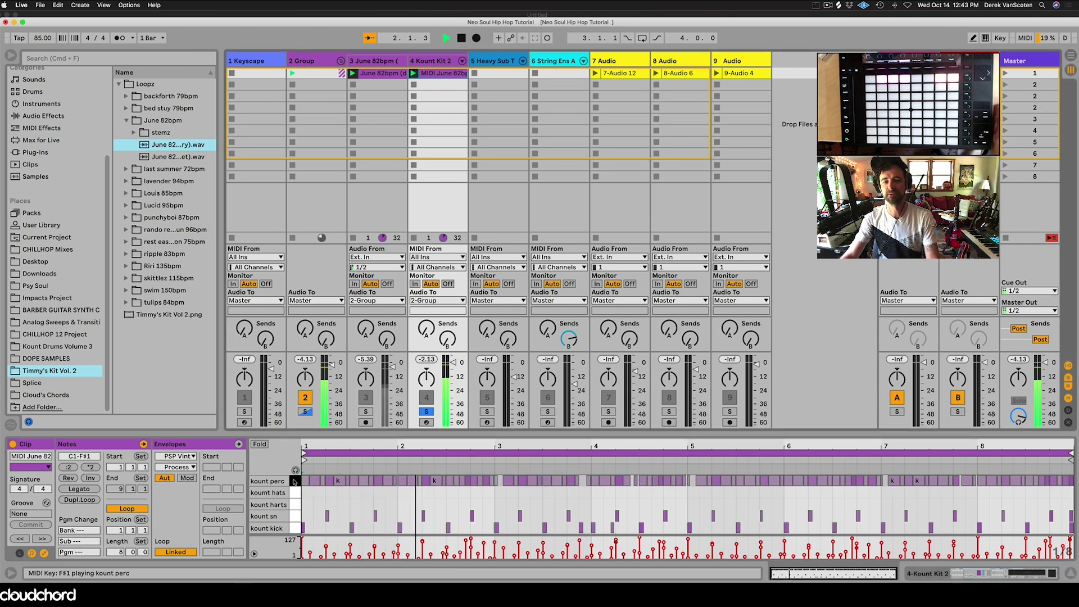
pyautogui.press('space')
# Step: Examine the kount perc notes in the MIDI clip and the kount kick pad's rack while the beat plays
pyautogui.press('super+a')
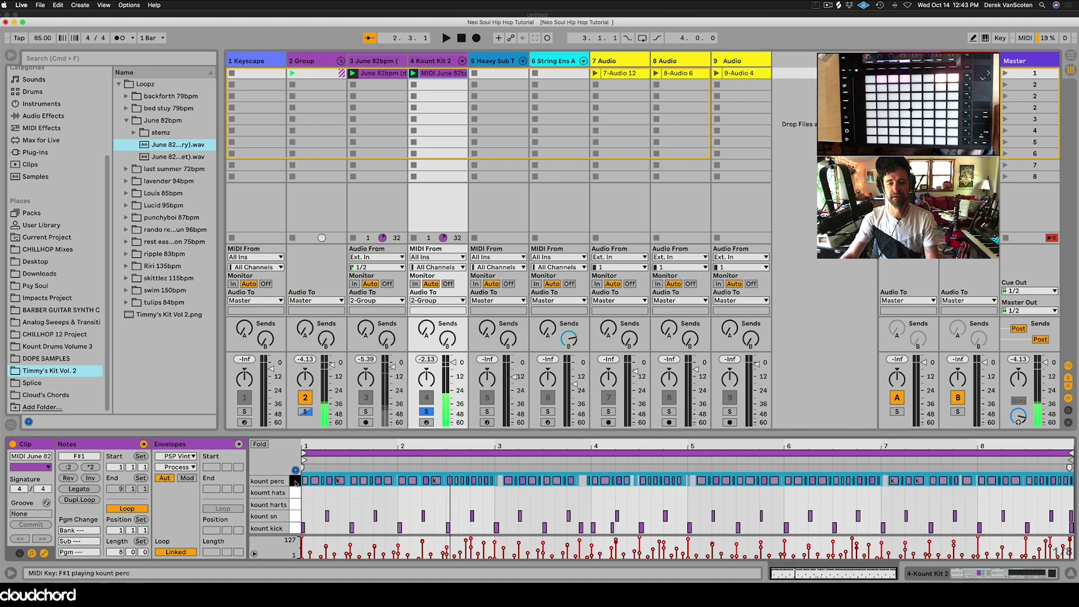
pyautogui.hotkey('shift', 'Tab')
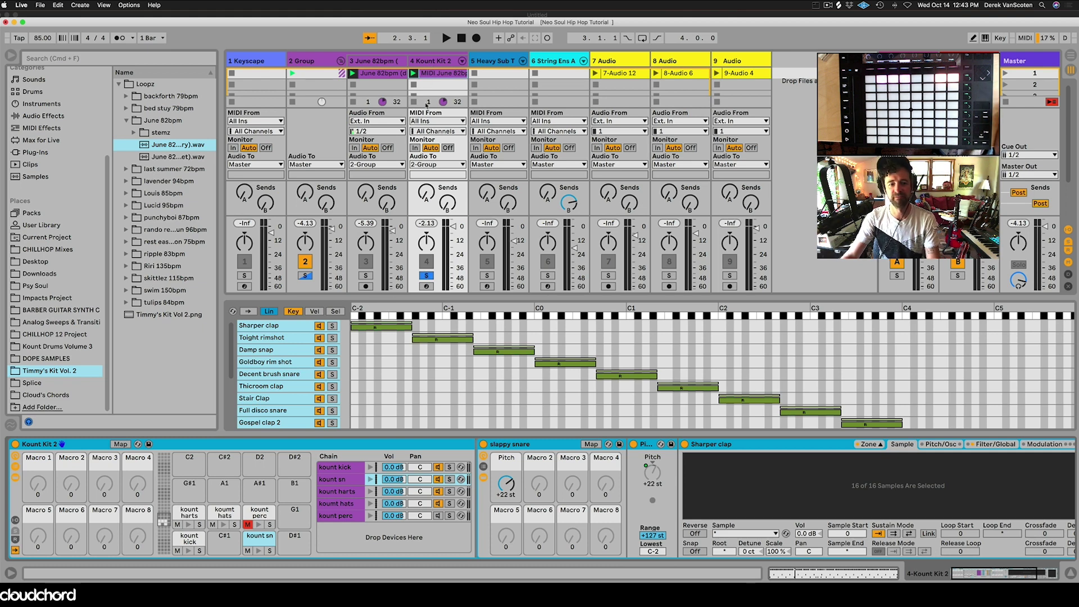
pyautogui.press('space')
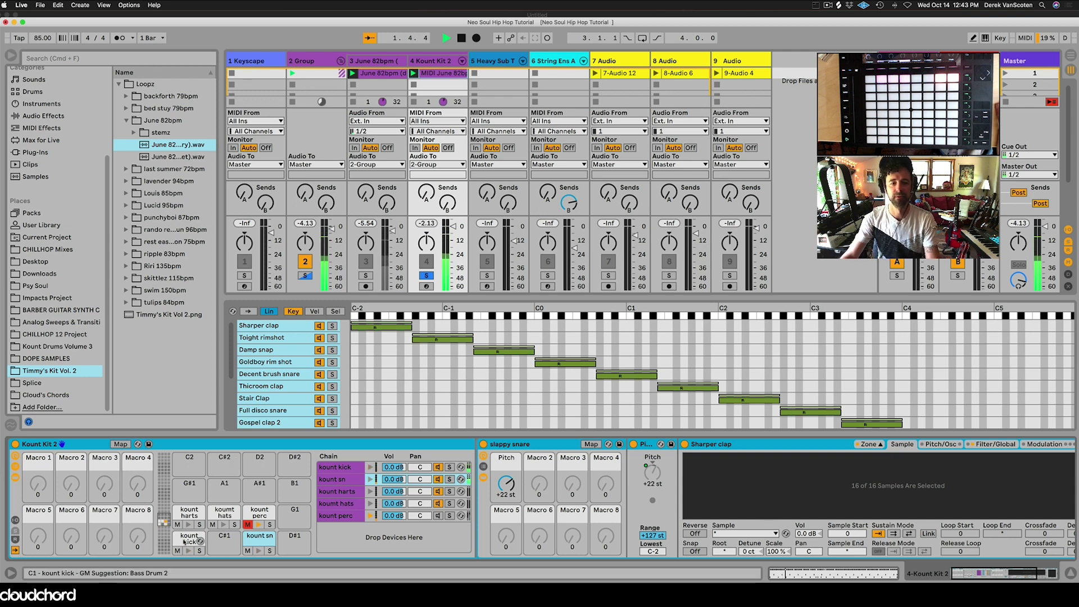
pyautogui.click(185, 541)
pyautogui.press('space')
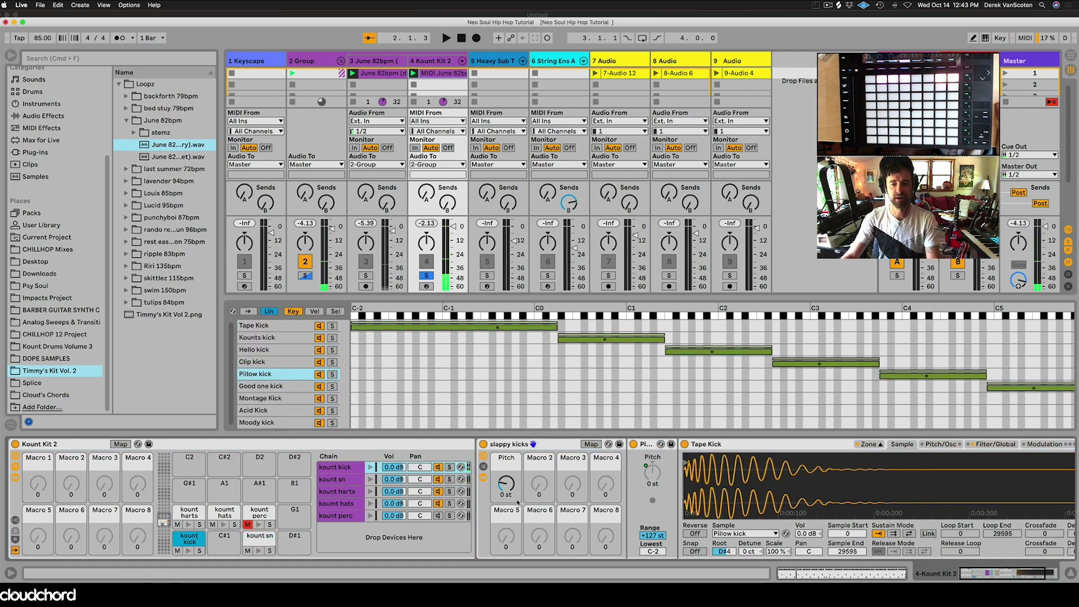
# Step: Select the slappy kicks rack, audition the beat with it, and show the kount sn pad's slappy snare rack
pyautogui.hscroll(2, 646, 477)
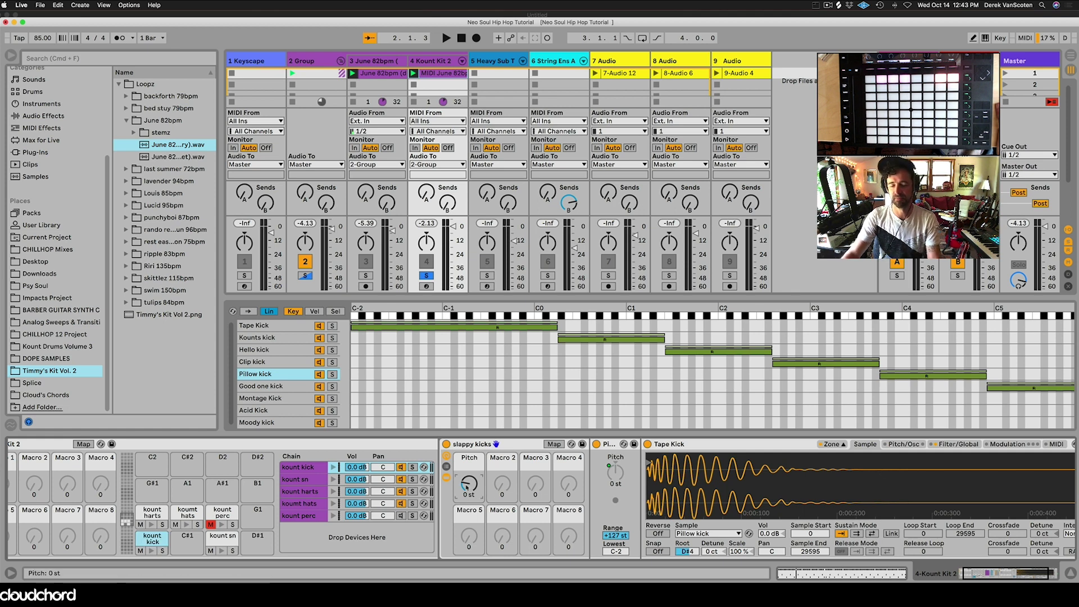
pyautogui.click(465, 446)
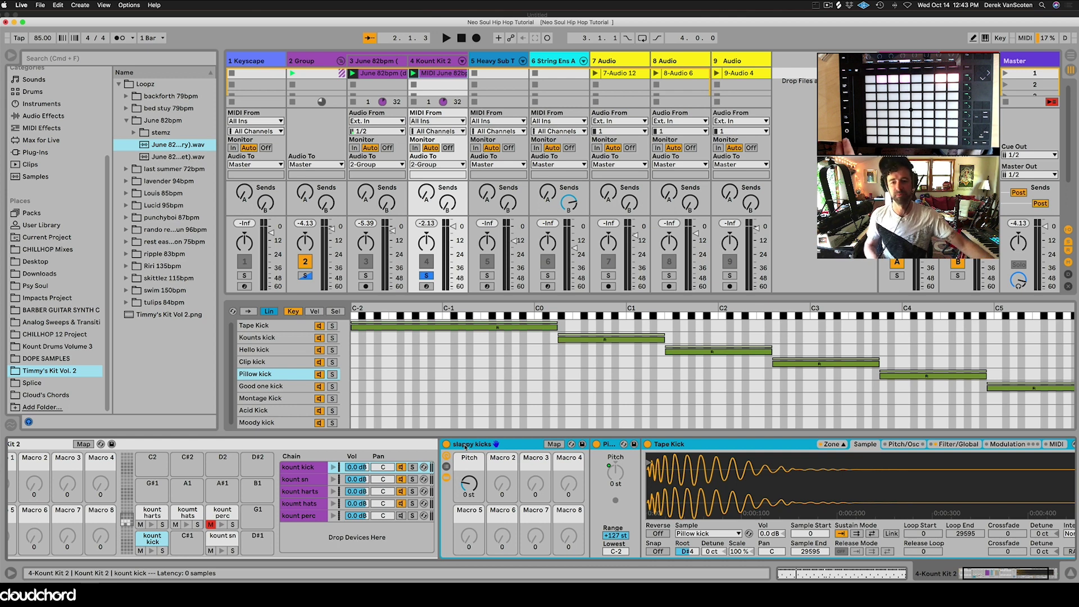
pyautogui.press('space')
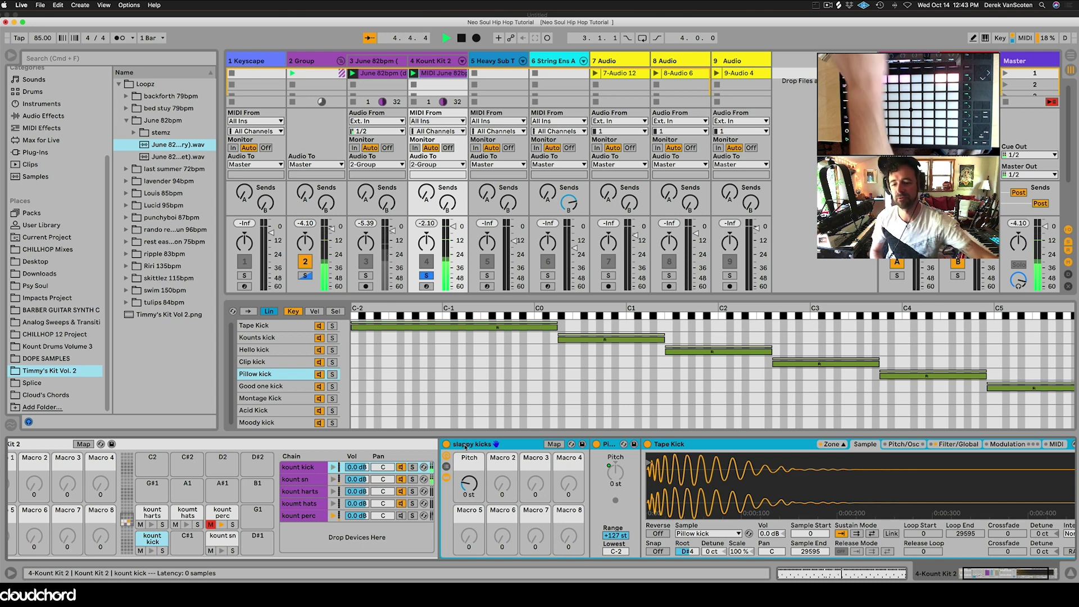
pyautogui.press('space')
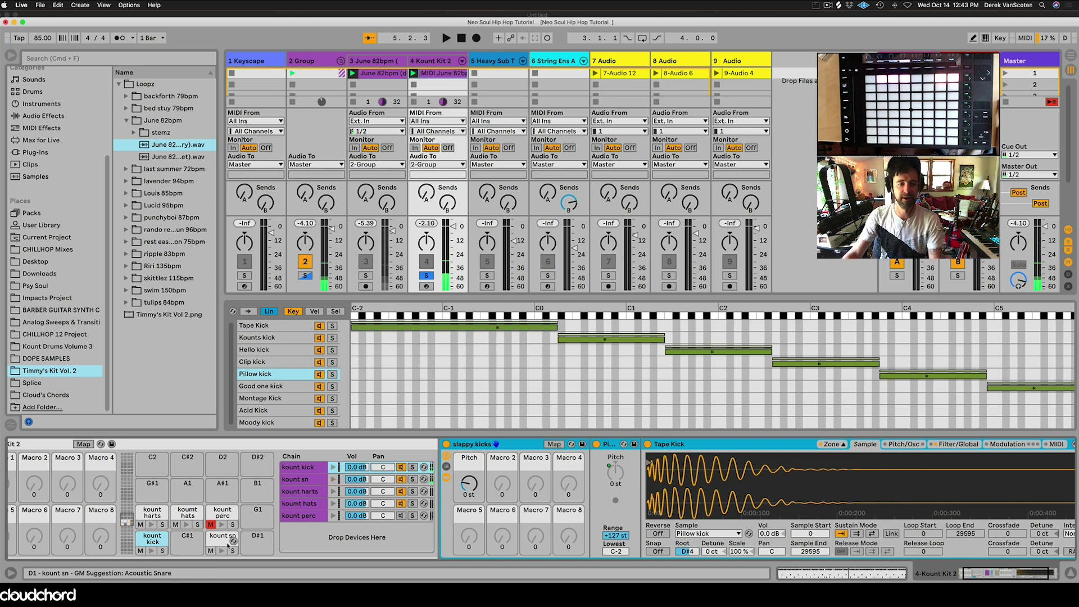
pyautogui.click(219, 541)
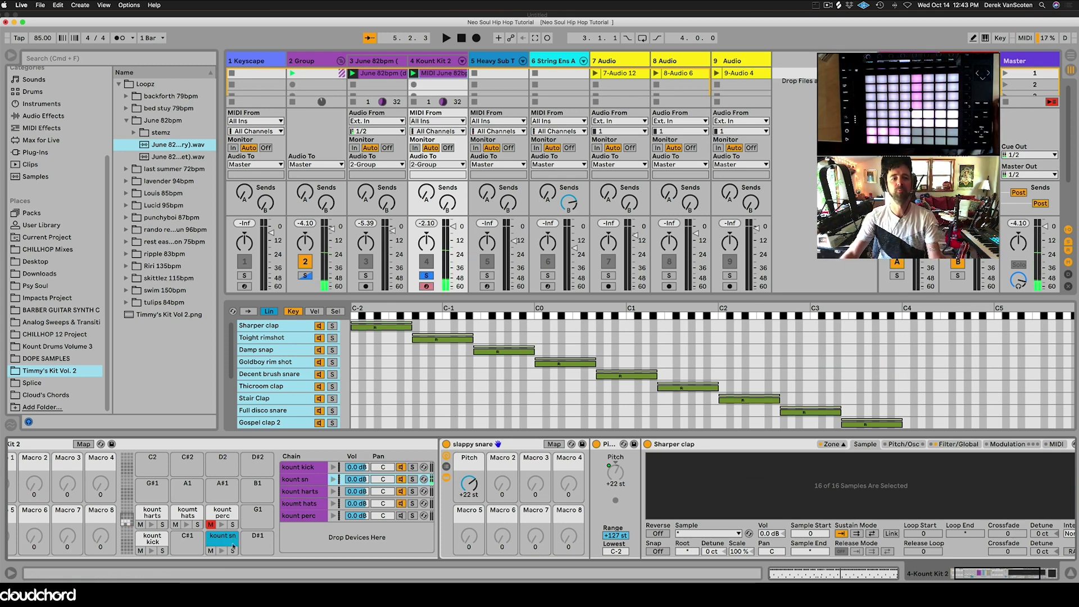
# Step: Solo the whole drum group and play the dry loop together with the Kount Kit 2 beat
pyautogui.click(305, 276)
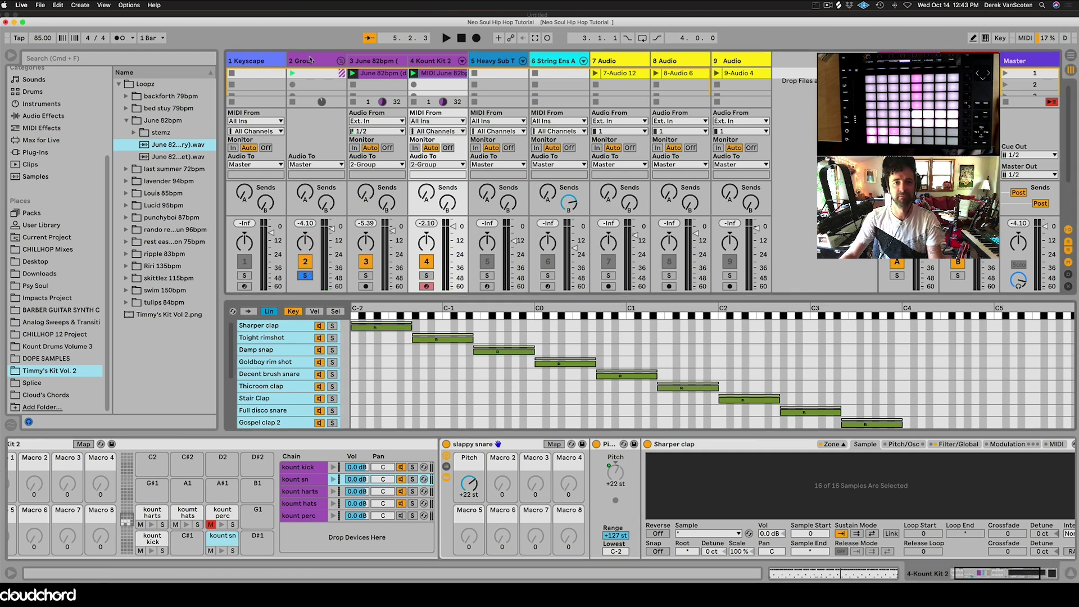
pyautogui.press('space')
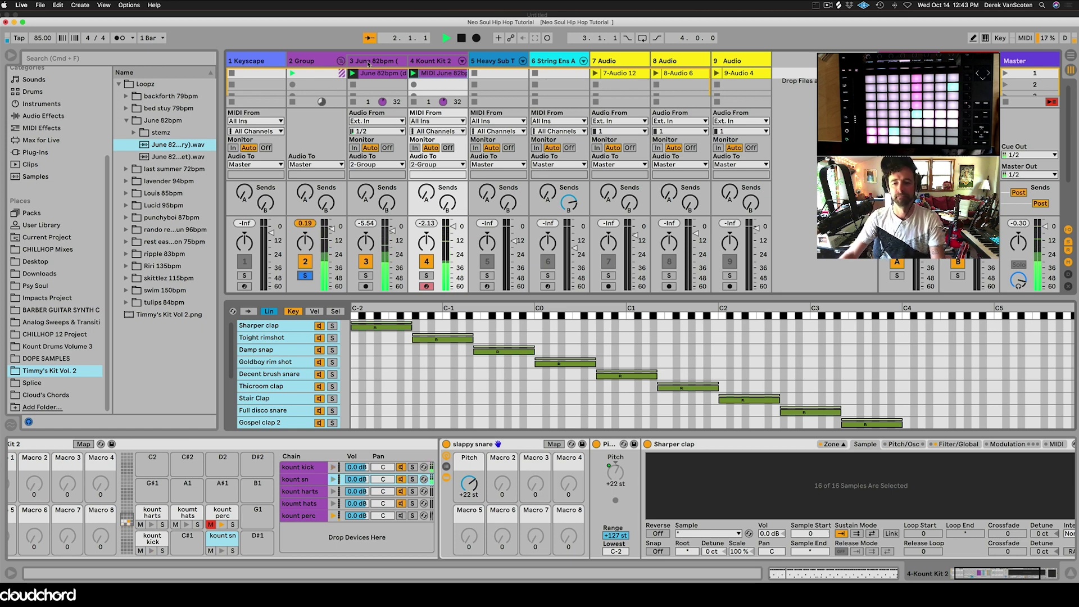
# Step: Turn on the June 82bpm track's Auto Filter with the OSR circuit and raise its Drive to 9.14 dB
pyautogui.click(368, 63)
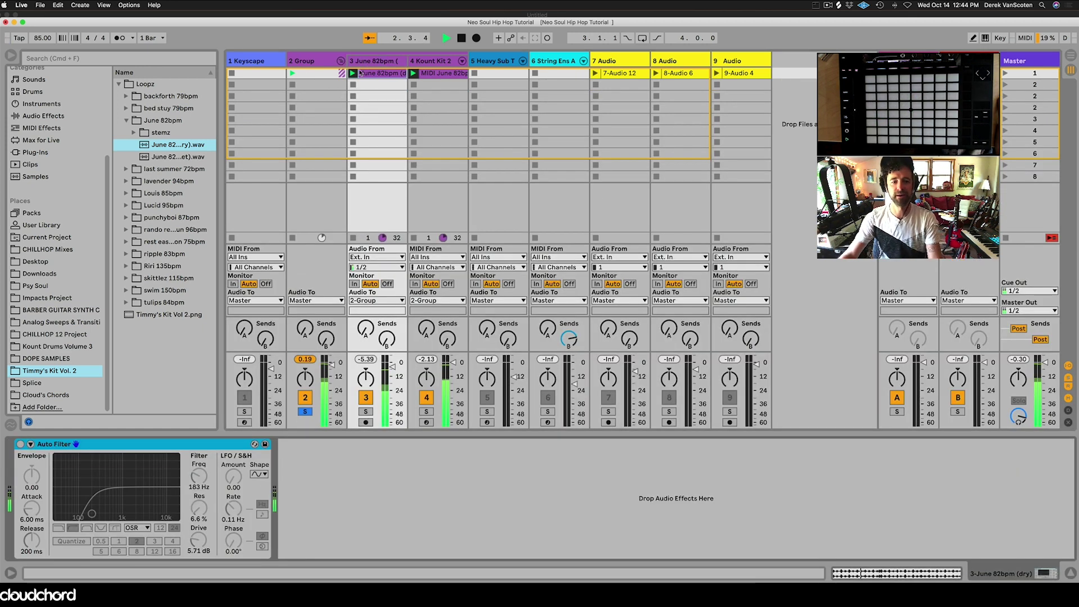
pyautogui.click(20, 444)
pyautogui.press('space')
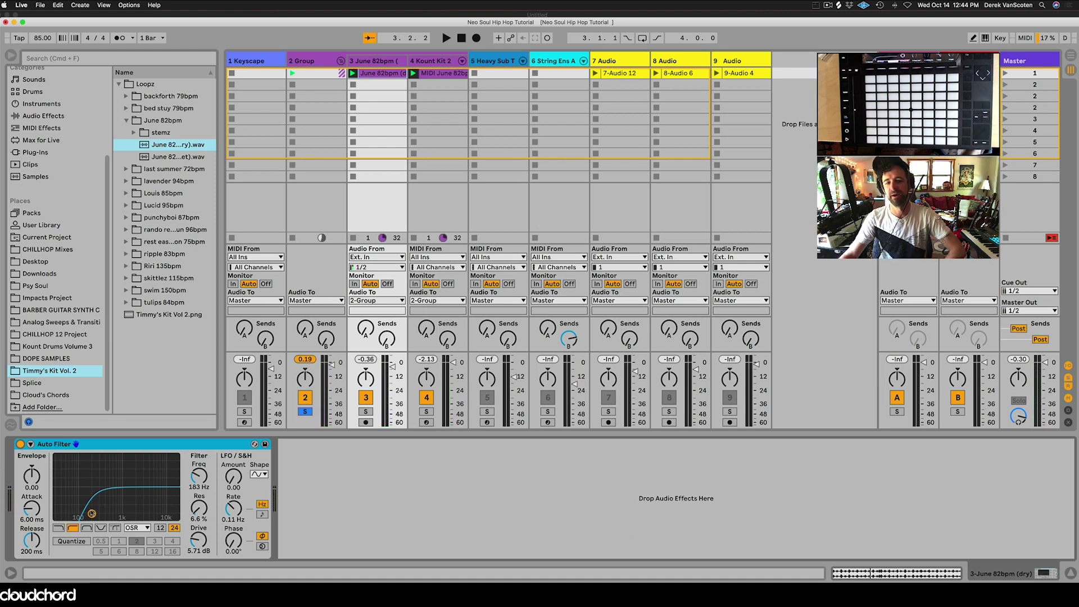
pyautogui.click(132, 528)
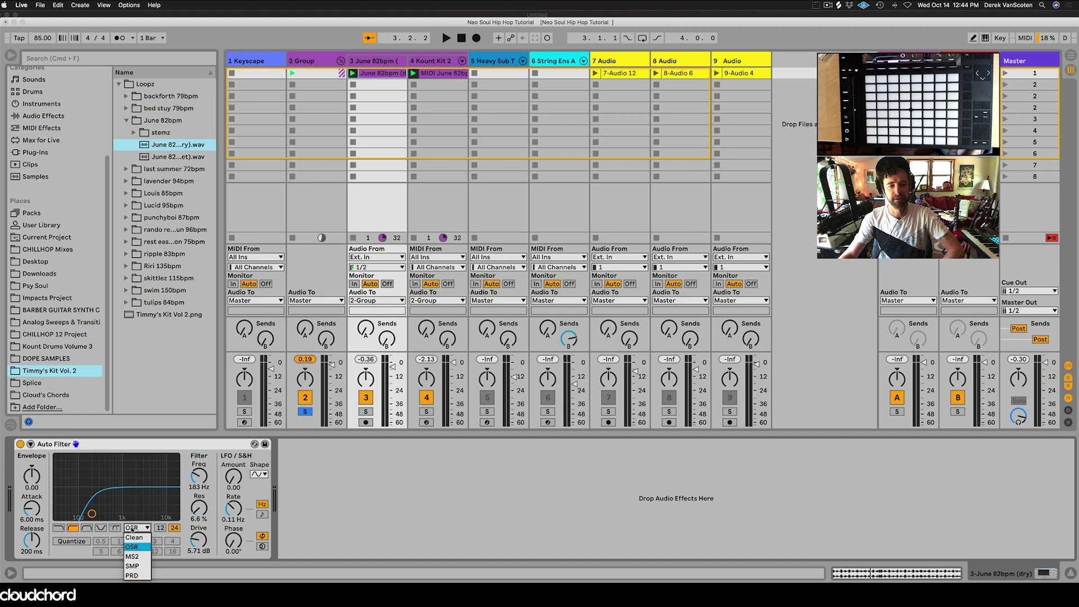
pyautogui.click(138, 547)
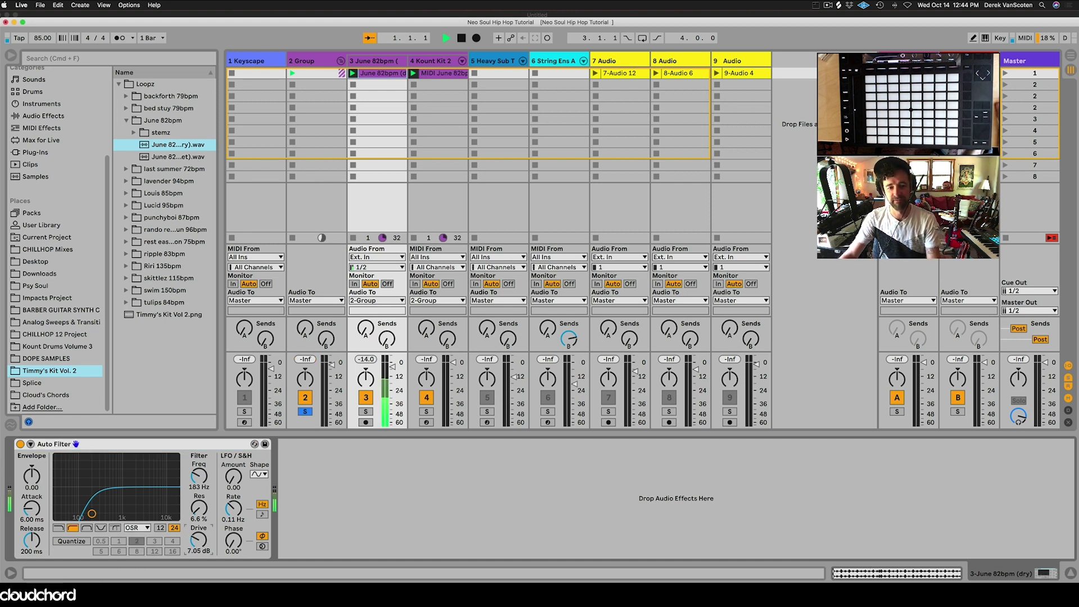
pyautogui.press('space')
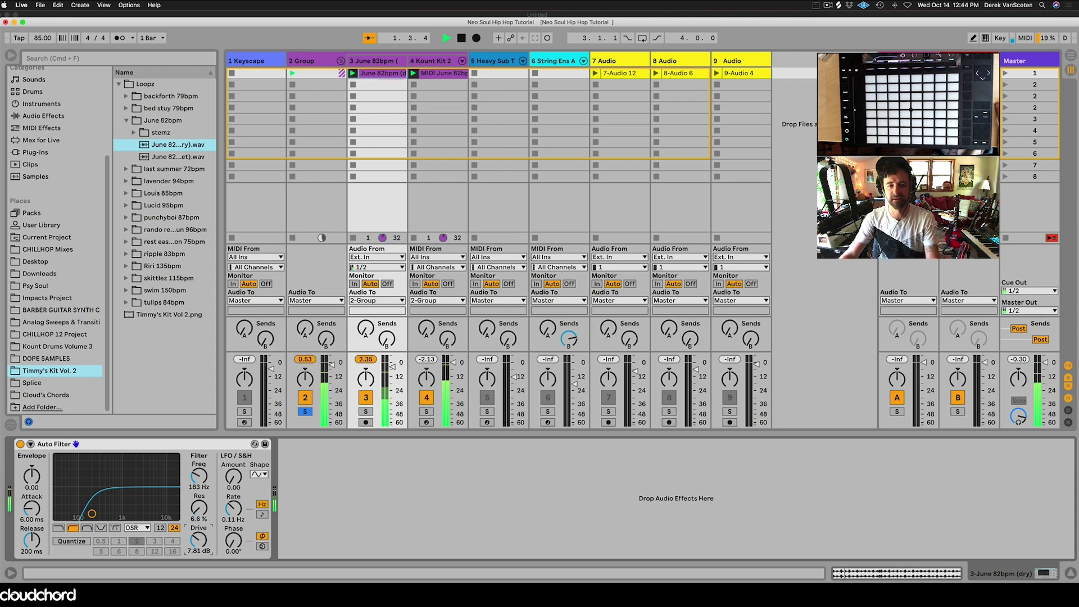
# Step: Transpose the June 82bpm loop clip to -3 st
pyautogui.click(376, 73)
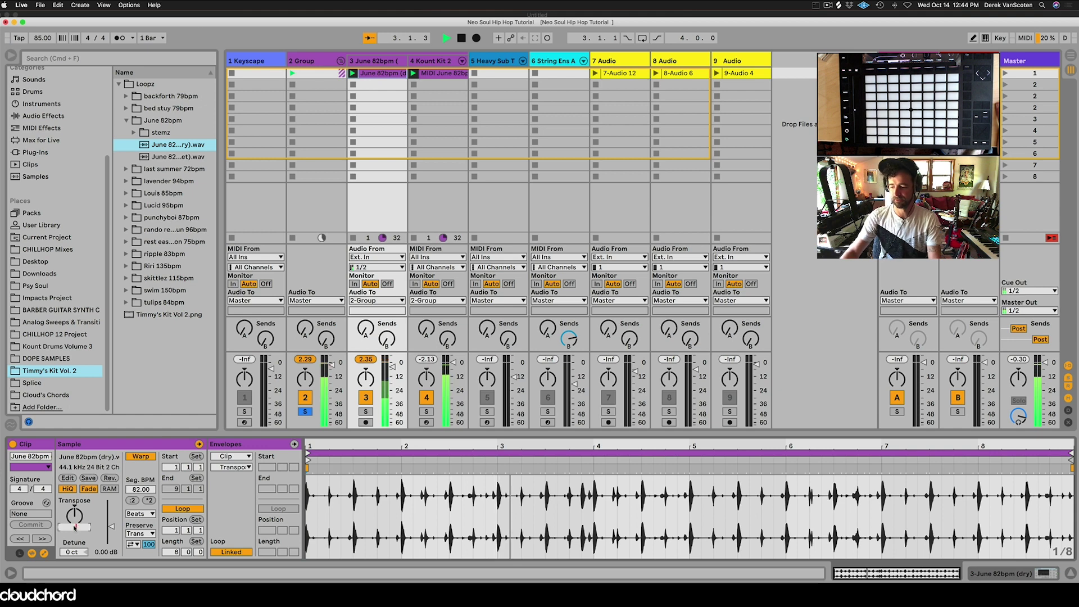
pyautogui.moveTo(75, 527); pyautogui.dragTo(74, 534)
# Step: Search the audio effects for "comp" and add a Compressor after the Auto Filter on the June 82bpm track
pyautogui.click(172, 62)
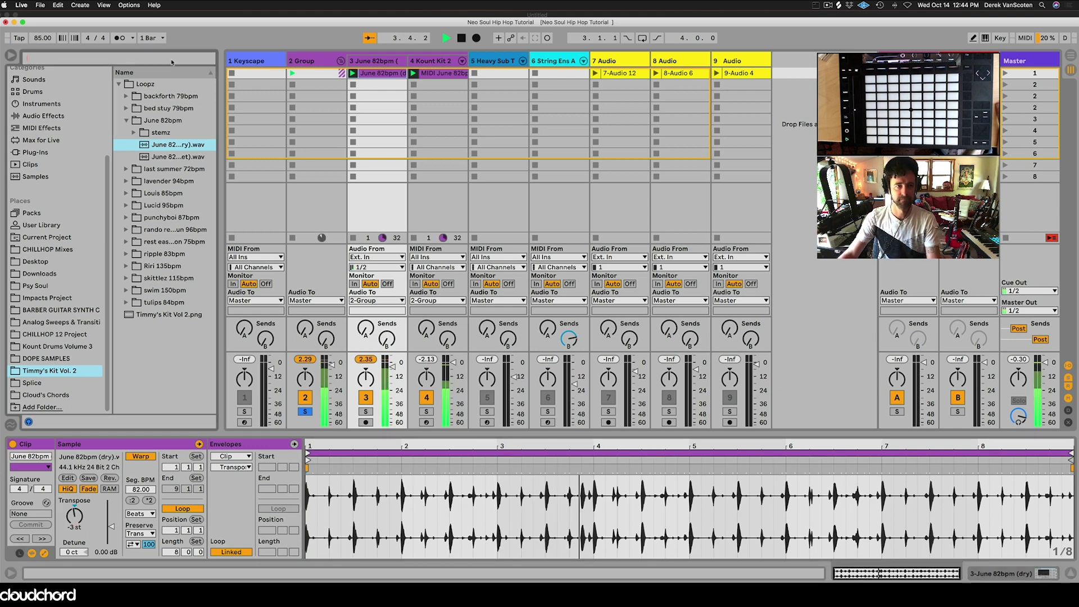
pyautogui.write('compo')
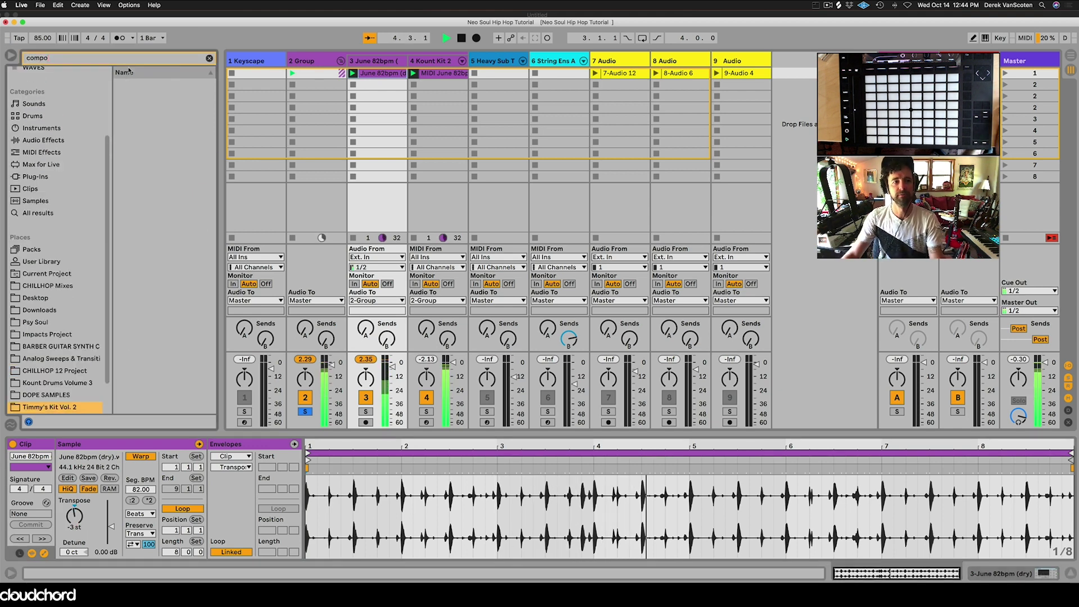
pyautogui.press('BackSpace')
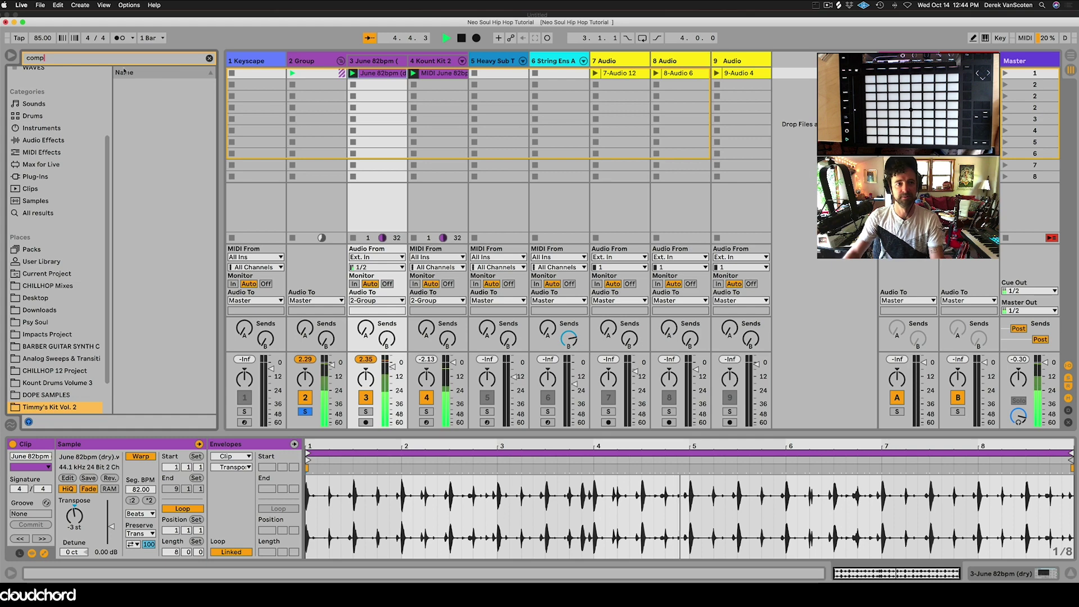
pyautogui.click(33, 140)
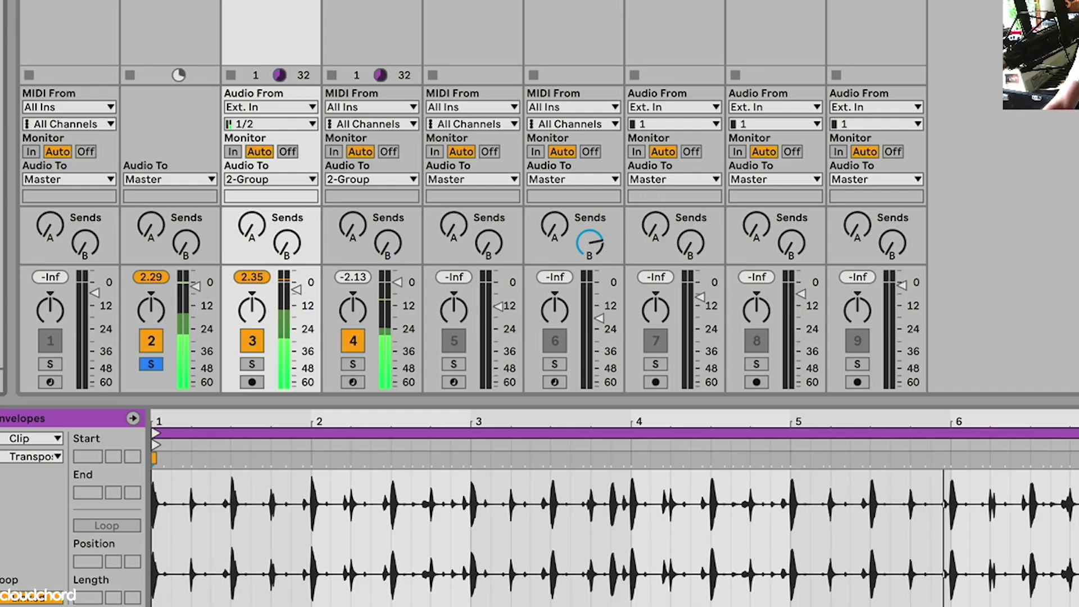
pyautogui.hotkey('shift', 'Tab')
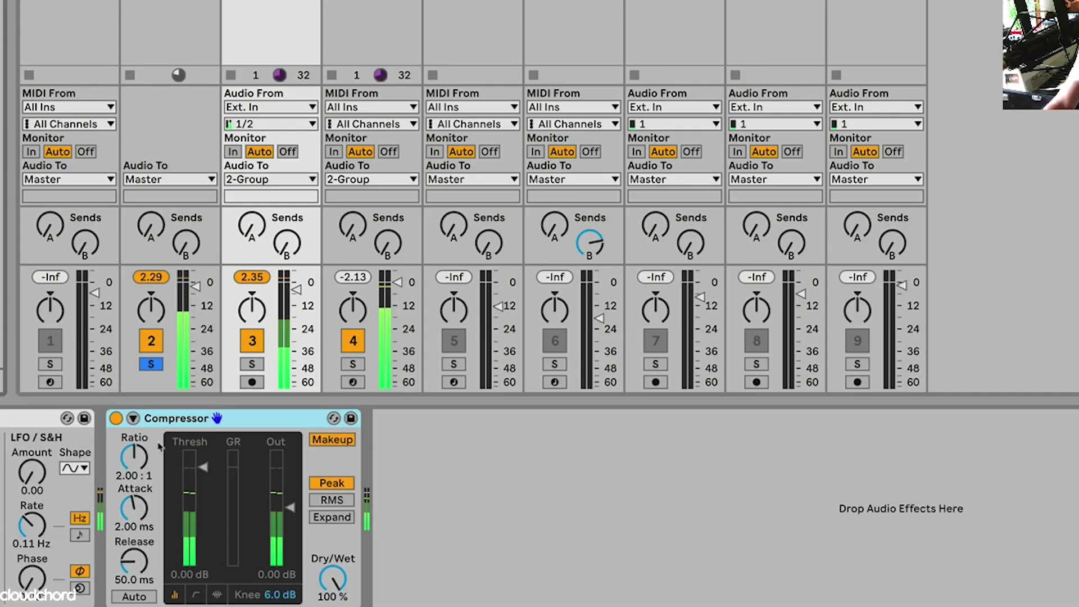
# Step: Sidechain the Compressor to 4-Kount Kit 2's kount kick Pre FX, with the threshold at about -15.7 dB and the ratio at 3.00:1
pyautogui.click(133, 418)
pyautogui.click(150, 439)
pyautogui.click(150, 469)
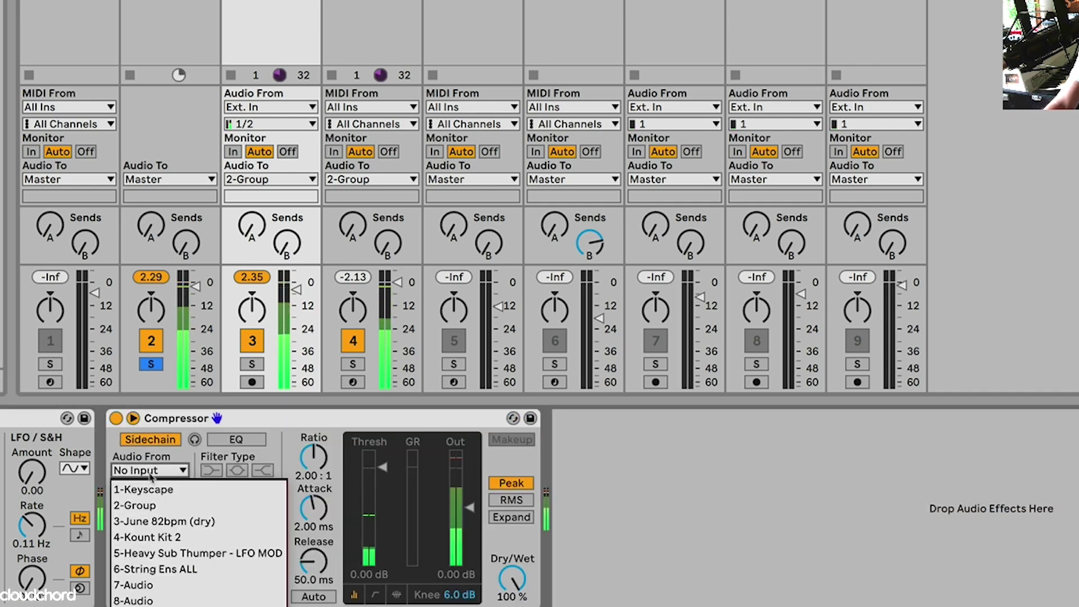
pyautogui.click(163, 538)
pyautogui.click(149, 487)
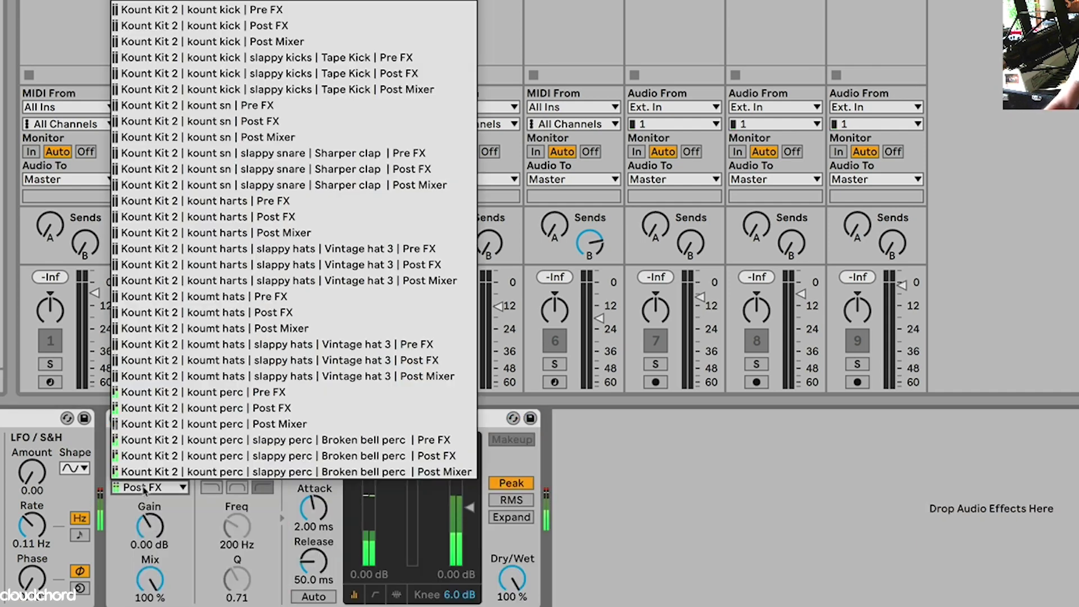
pyautogui.click(188, 10)
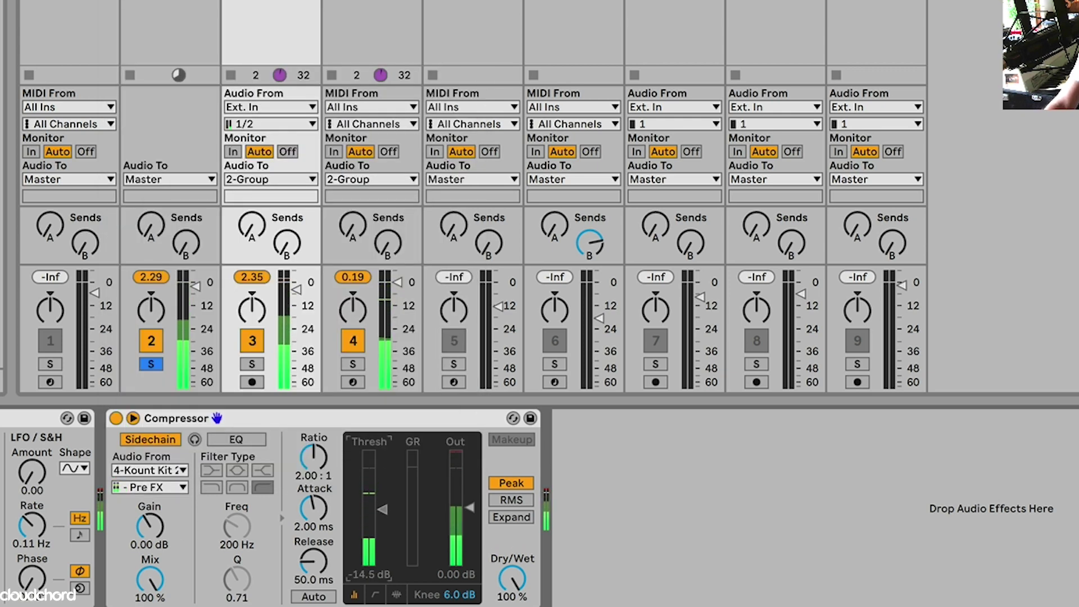
pyautogui.moveTo(314, 457); pyautogui.dragTo(304, 379)
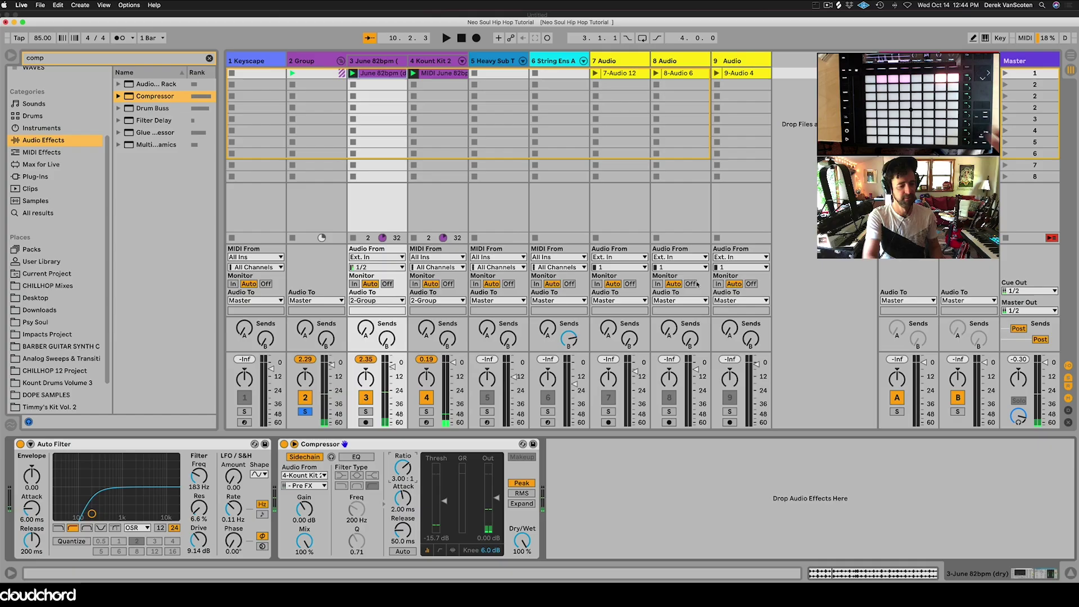
# Step: Unsolo the drum group, play the full mix with the guitar clips, and fold the drum group
pyautogui.click(304, 411)
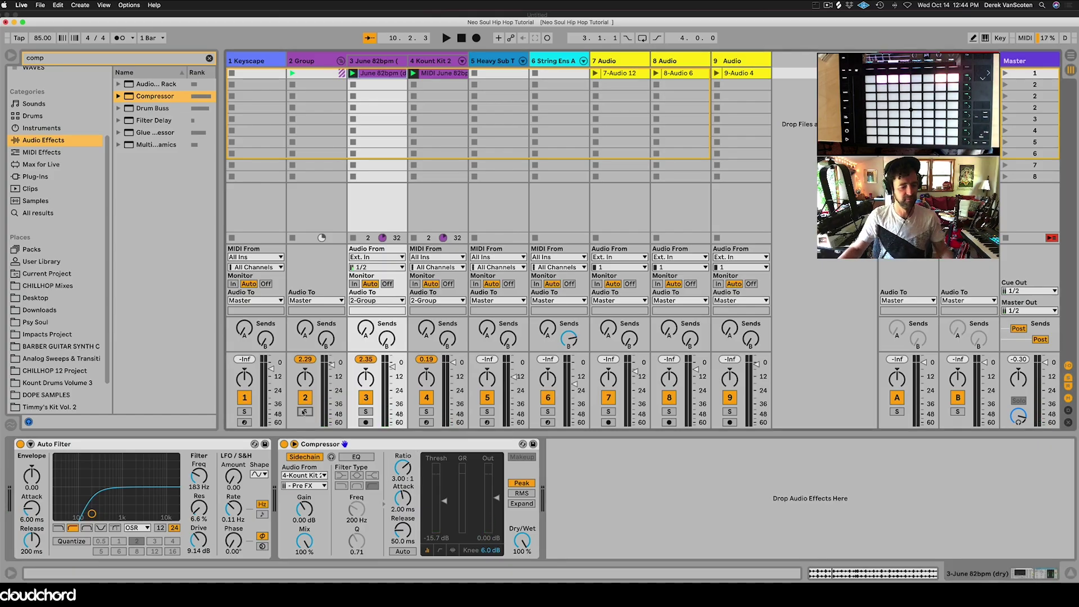
pyautogui.press('space')
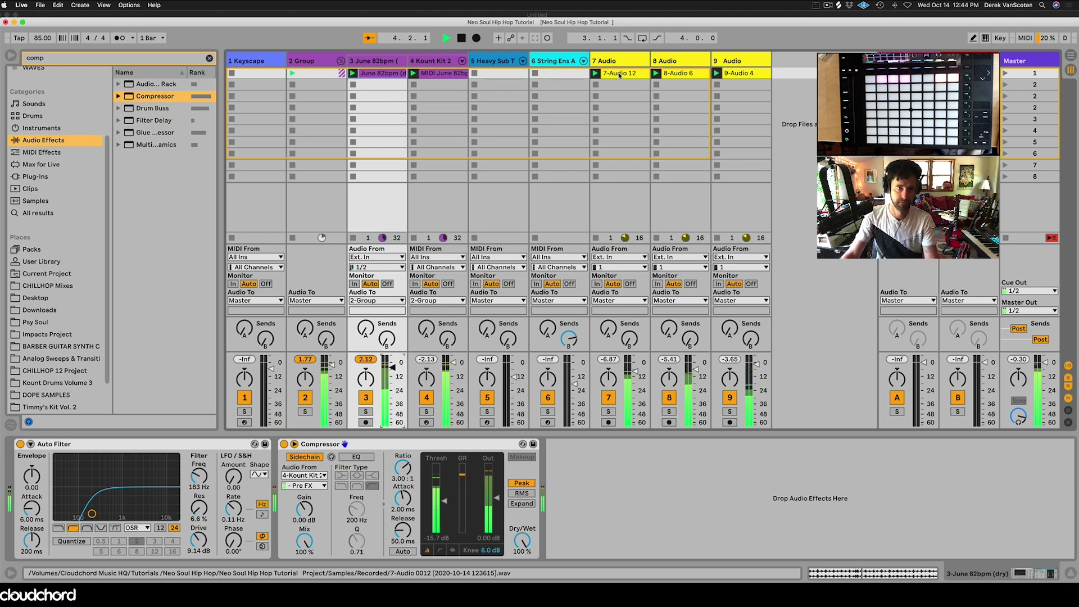
pyautogui.click(340, 61)
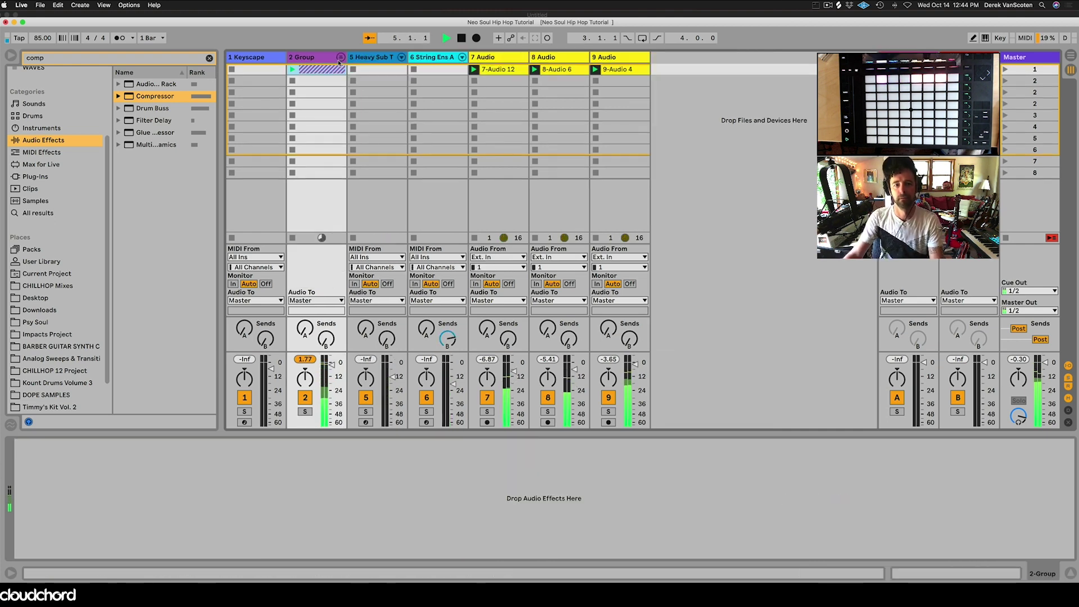
# Step: Search the audio effects for "limiter", add a Limiter to the drum group and play the result
pyautogui.press('super+f')
pyautogui.write('limiter')
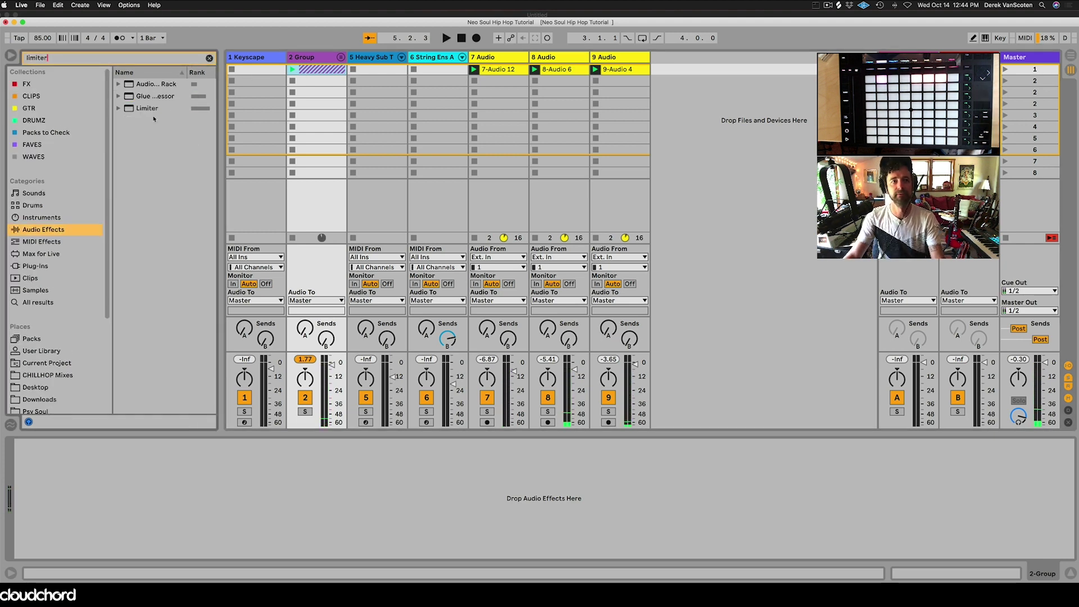
pyautogui.click(136, 109)
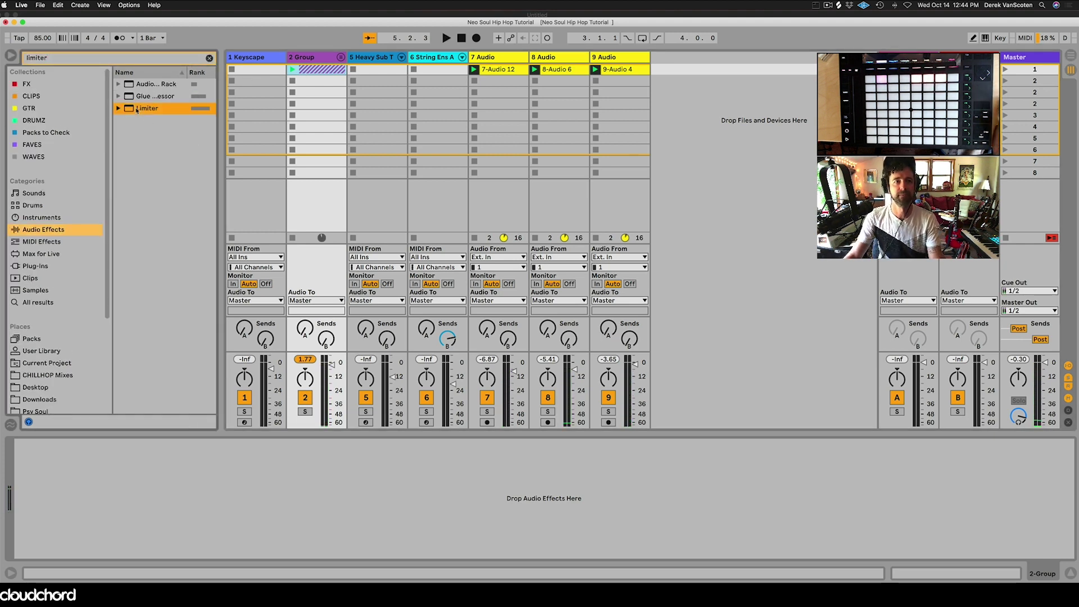
pyautogui.press('Return')
pyautogui.press('space')
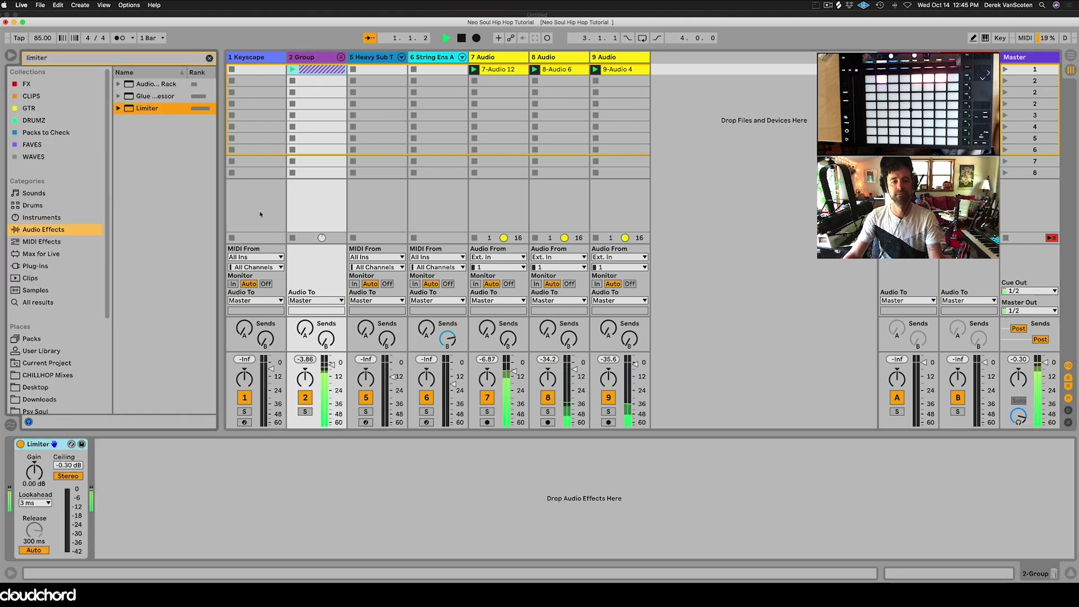
# Step: Tighten the 8-Audio 6 clip's timing by warping its late hit onto 3.4 and placing a warp marker at 1.4
pyautogui.click(556, 69)
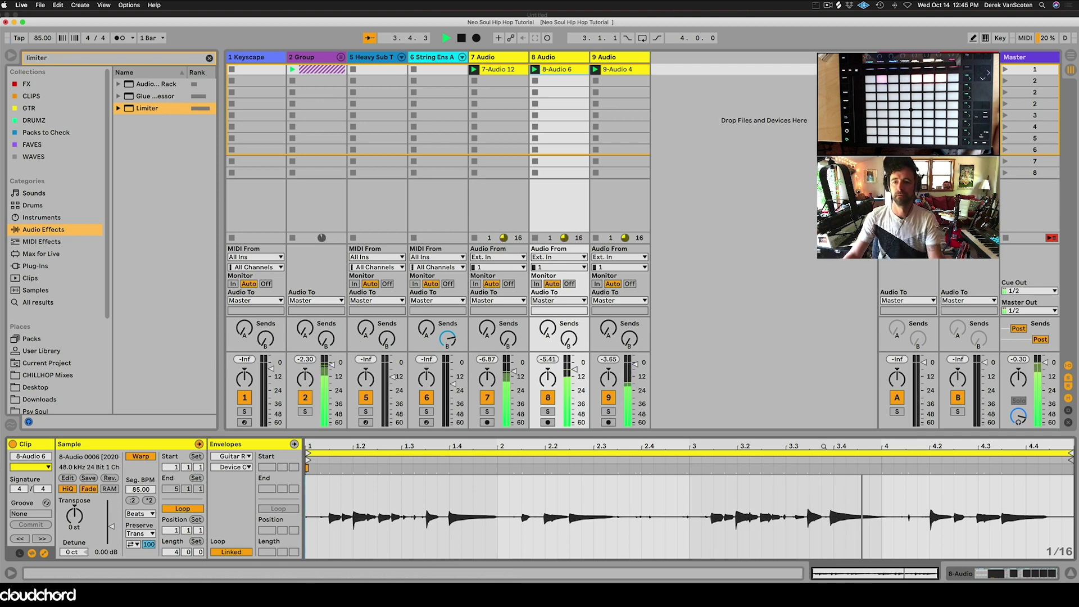
pyautogui.press('space')
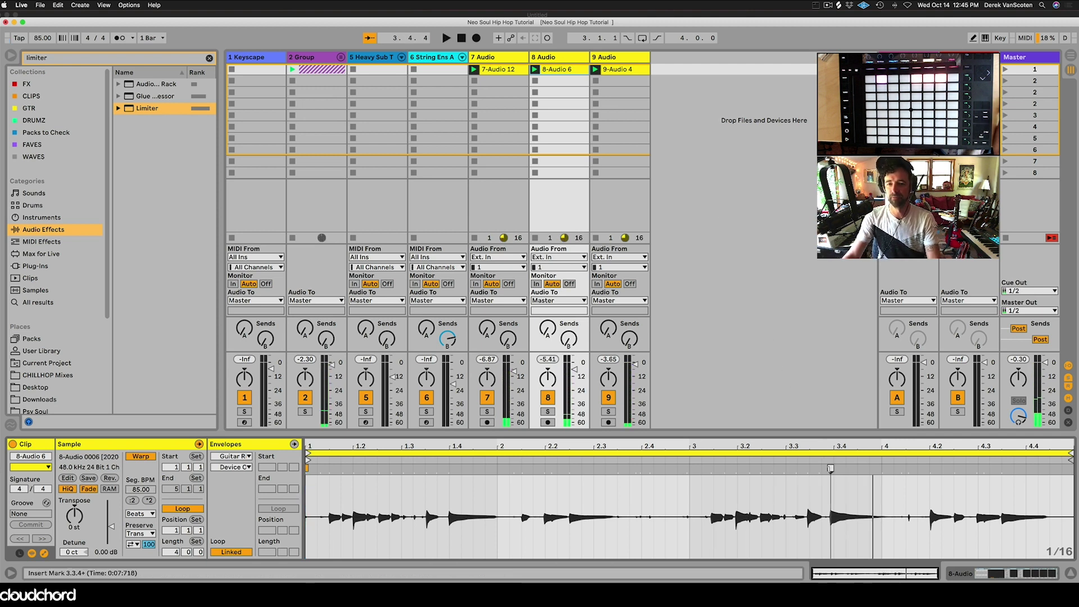
pyautogui.moveTo(831, 468); pyautogui.dragTo(834, 468)
pyautogui.press('space')
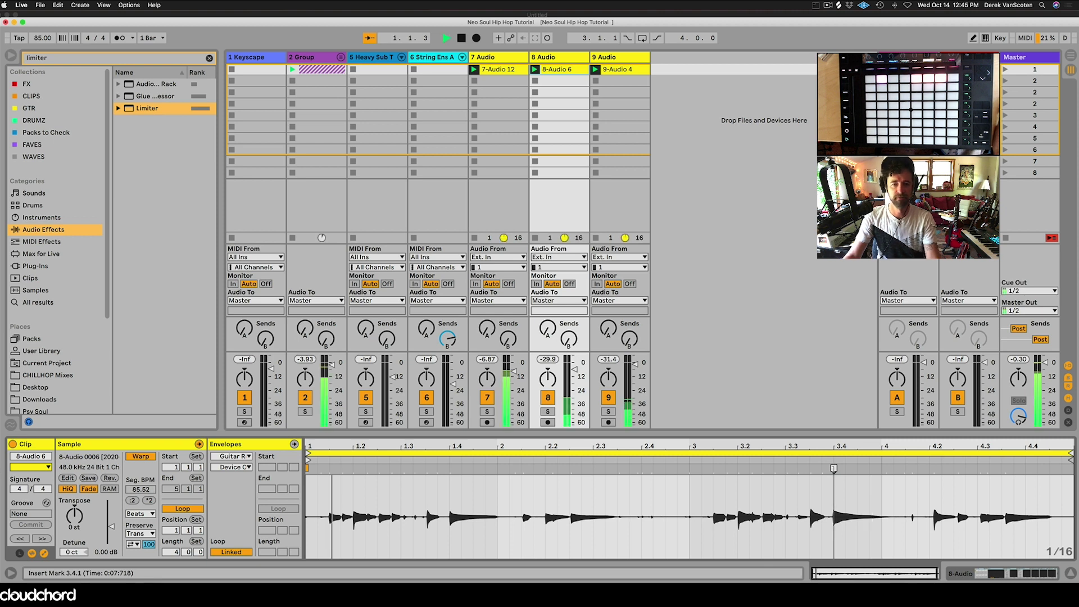
pyautogui.click(449, 468)
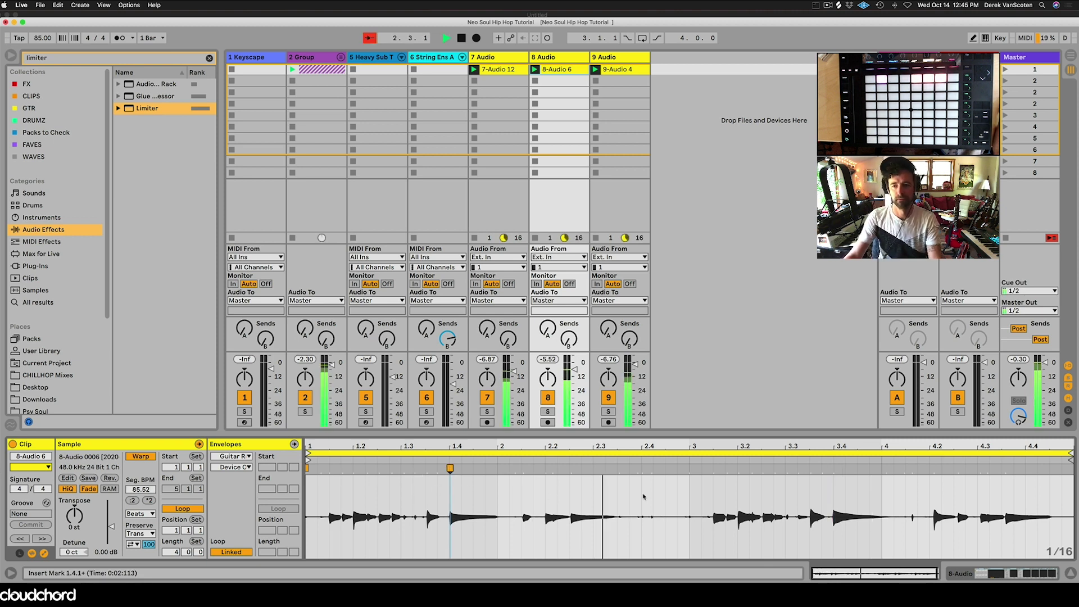
# Step: Play the 7-Audio 12 clip with the mix, and pan the 8 Audio track left and the 9 Audio track right
pyautogui.click(500, 70)
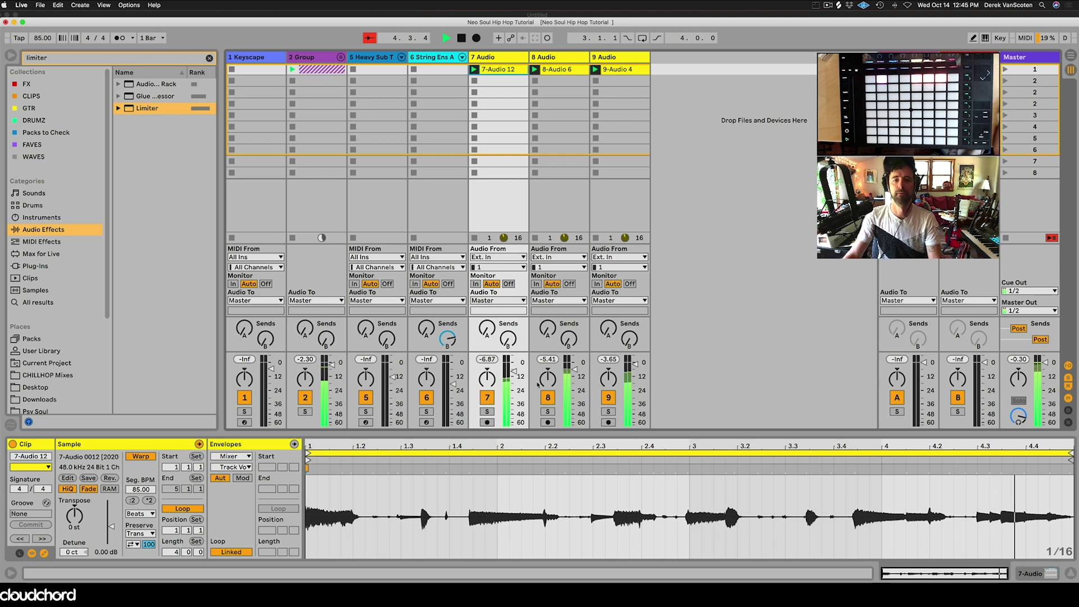
pyautogui.press('space')
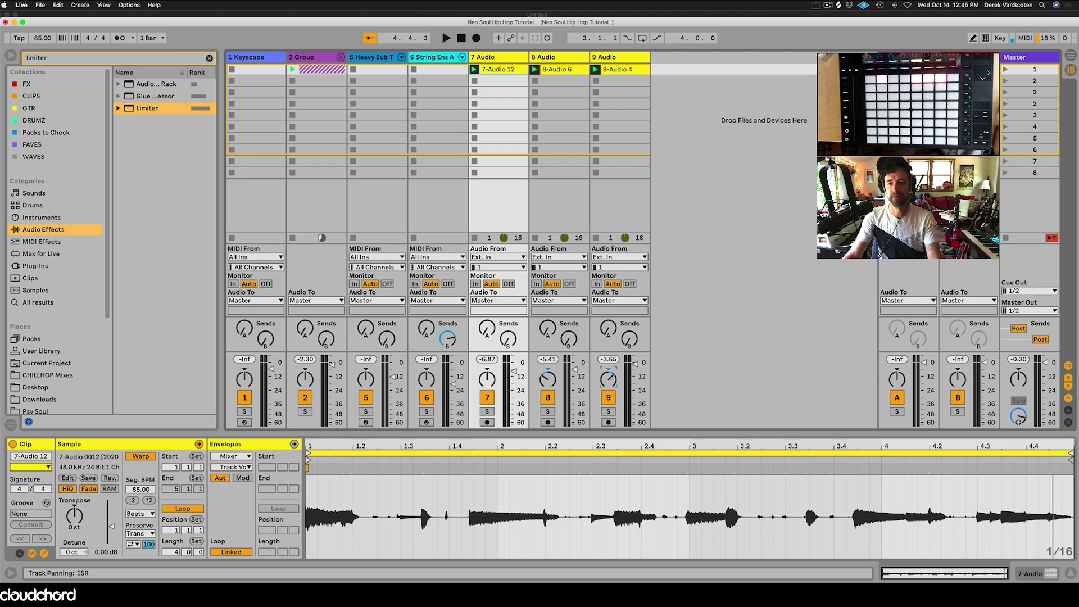
pyautogui.press('space')
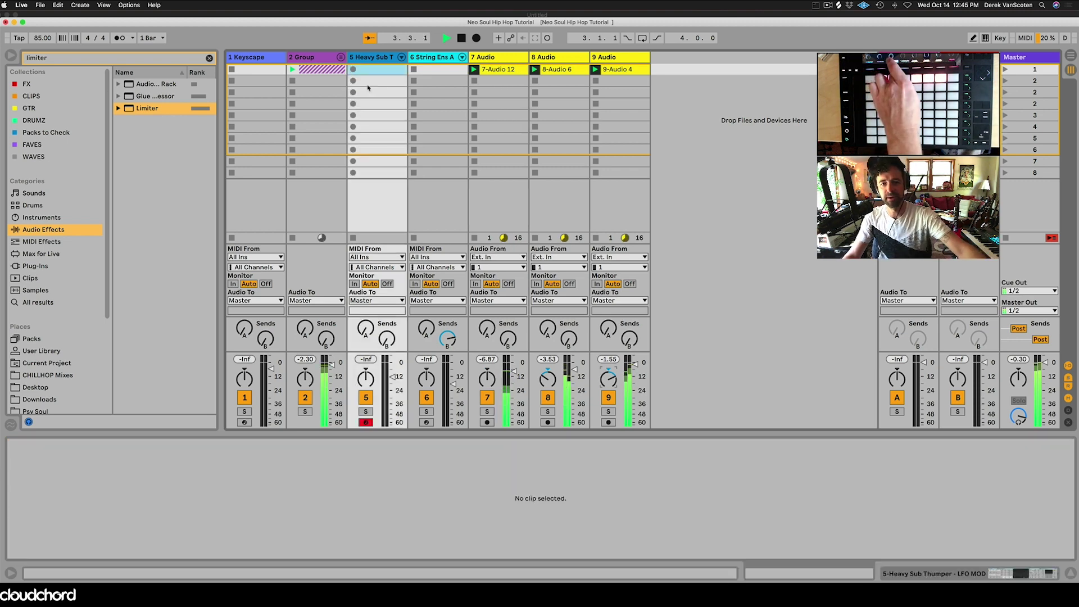
# Step: Show the Heavy Sub Thumper track's devices and record a four-bar bass clip into its first slot
pyautogui.click(373, 57)
pyautogui.click(373, 57)
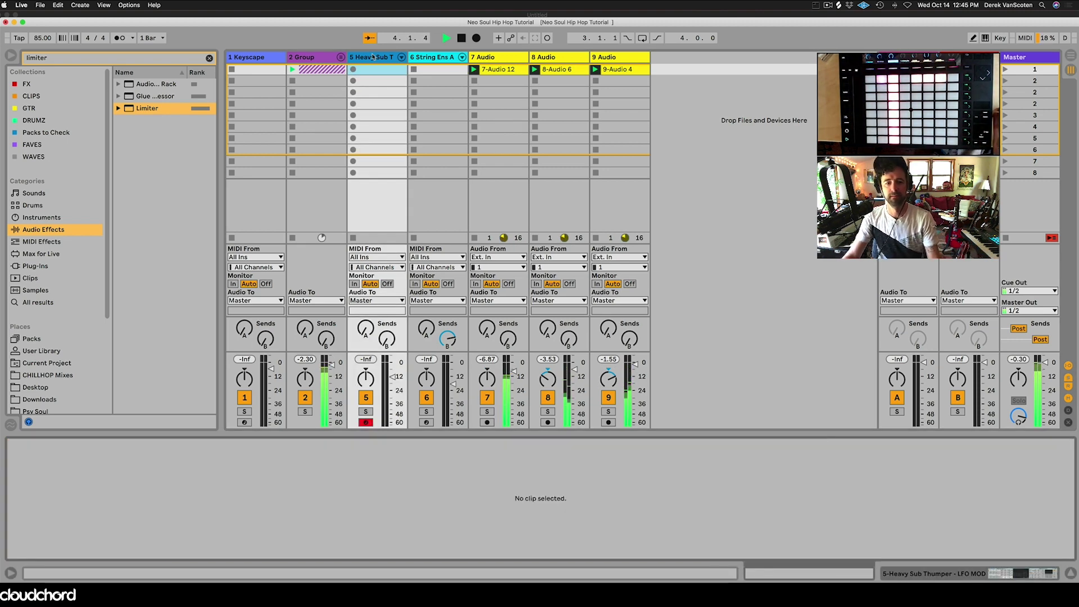
pyautogui.click(372, 57)
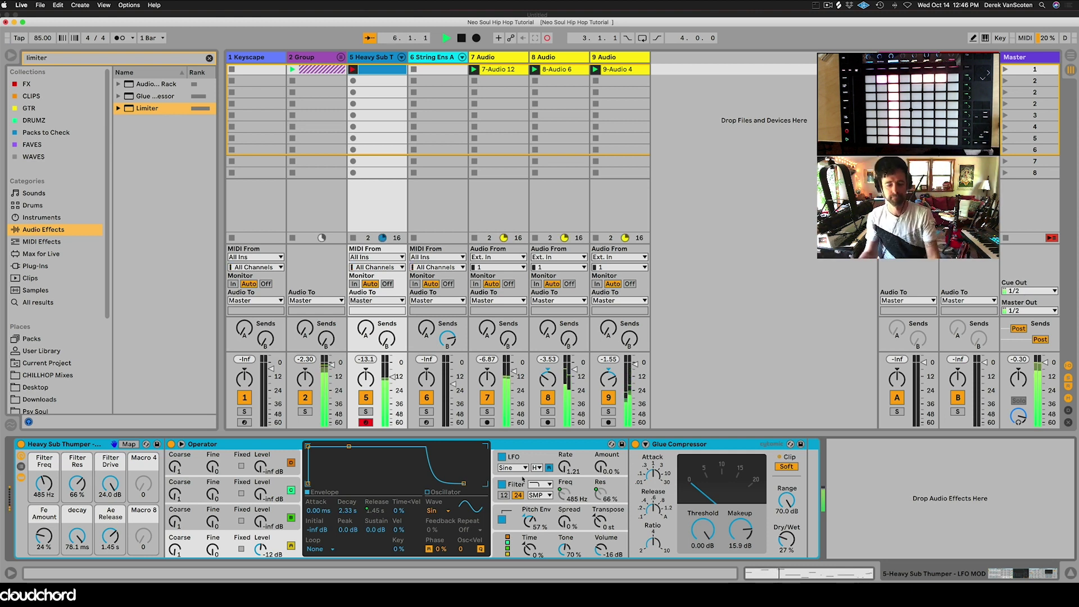
# Step: Arm the Keyscape track, clear the browser search and record a four-bar keys part into its first slot
pyautogui.press('Left')
pyautogui.press('Left')
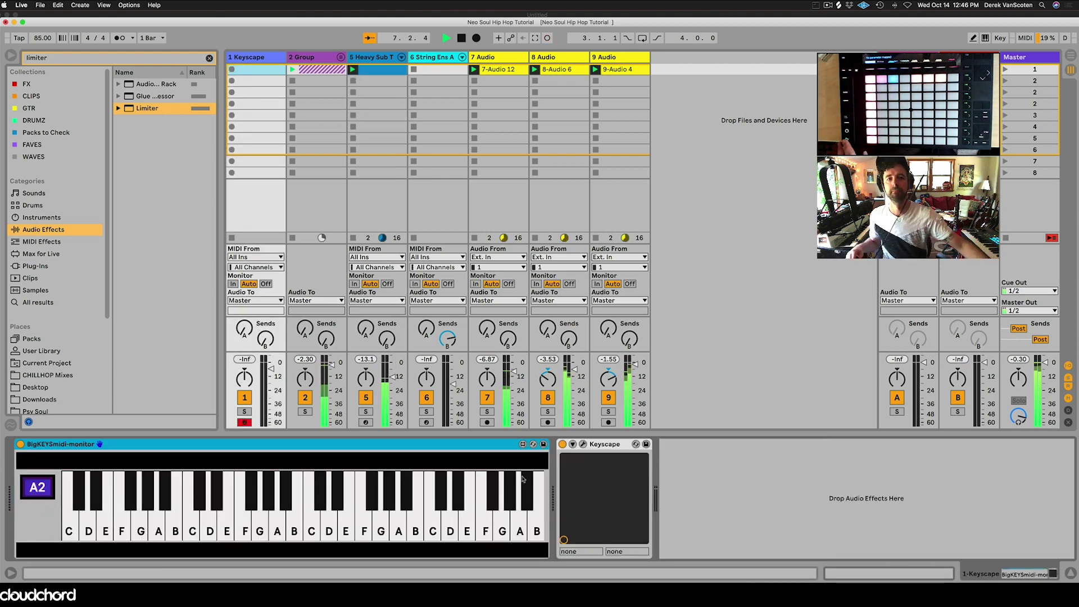
pyautogui.press('space')
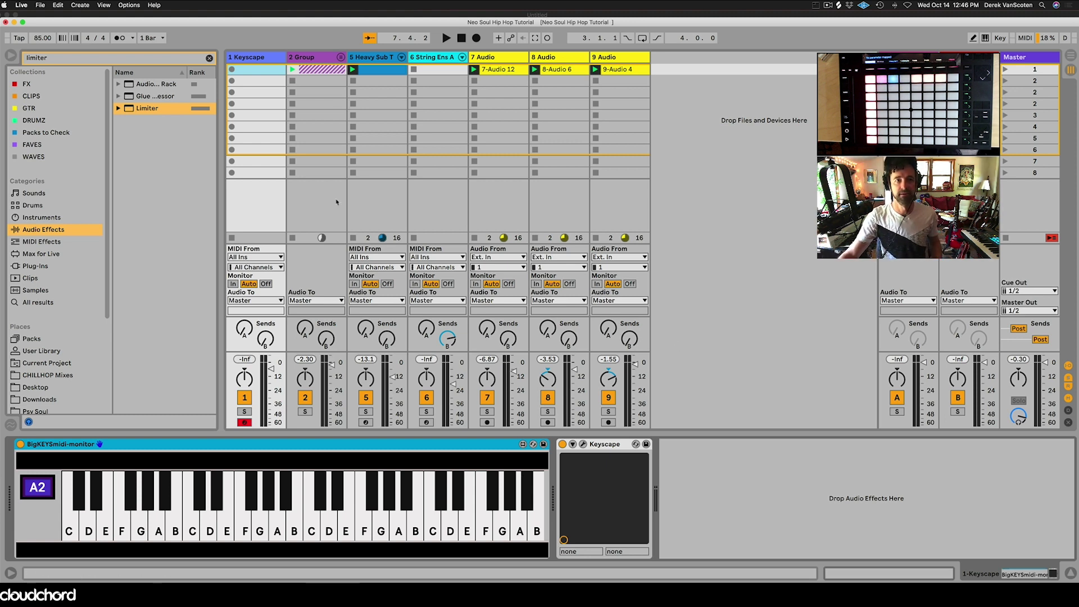
pyautogui.click(208, 58)
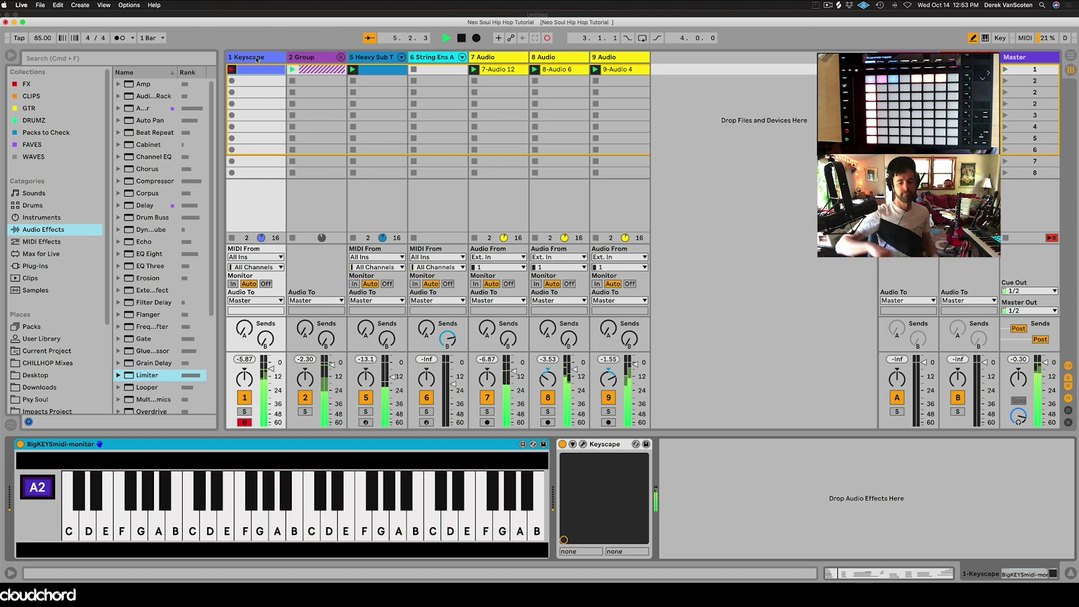
# Step: Inspect the Keyscape clip's notes and solo the track to watch its chords on the keyboard monitor, then unsolo it
pyautogui.hotkey('shift', 'Tab')
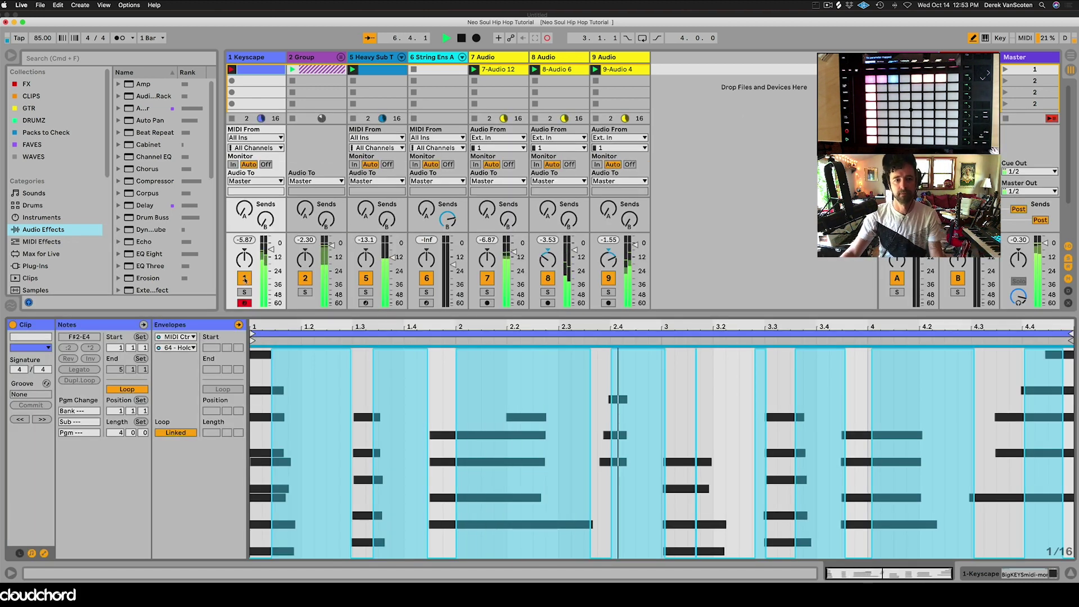
pyautogui.click(244, 292)
pyautogui.hotkey('shift', 'Tab')
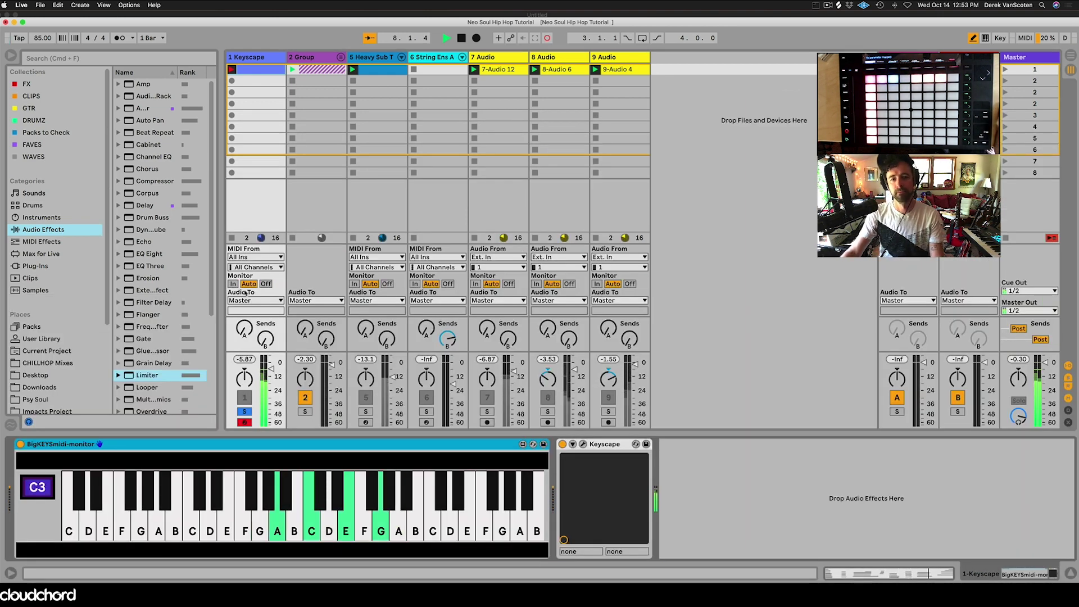
pyautogui.press('space')
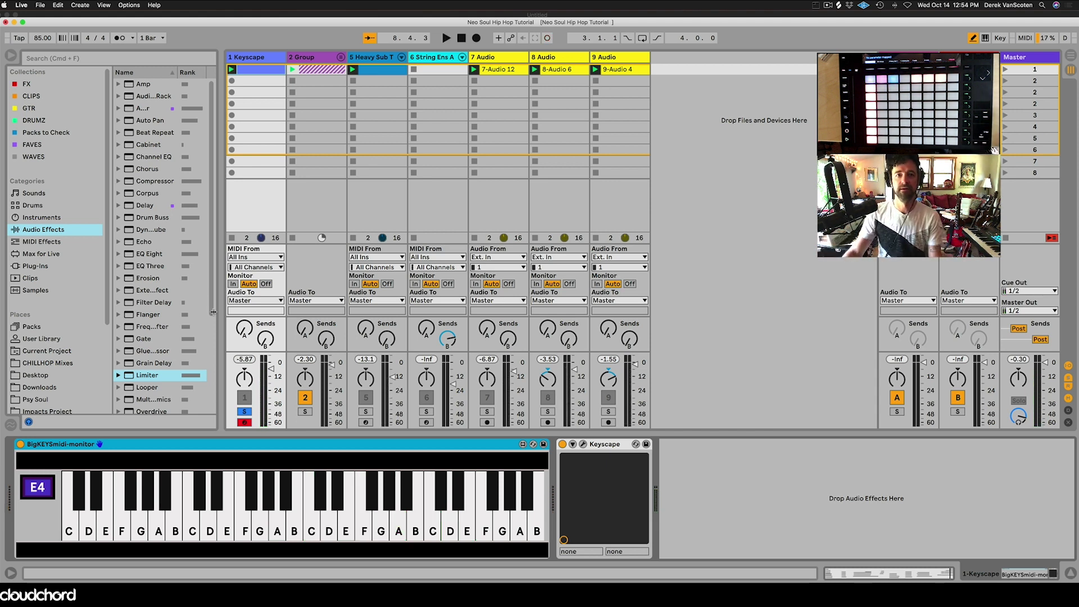
pyautogui.click(243, 411)
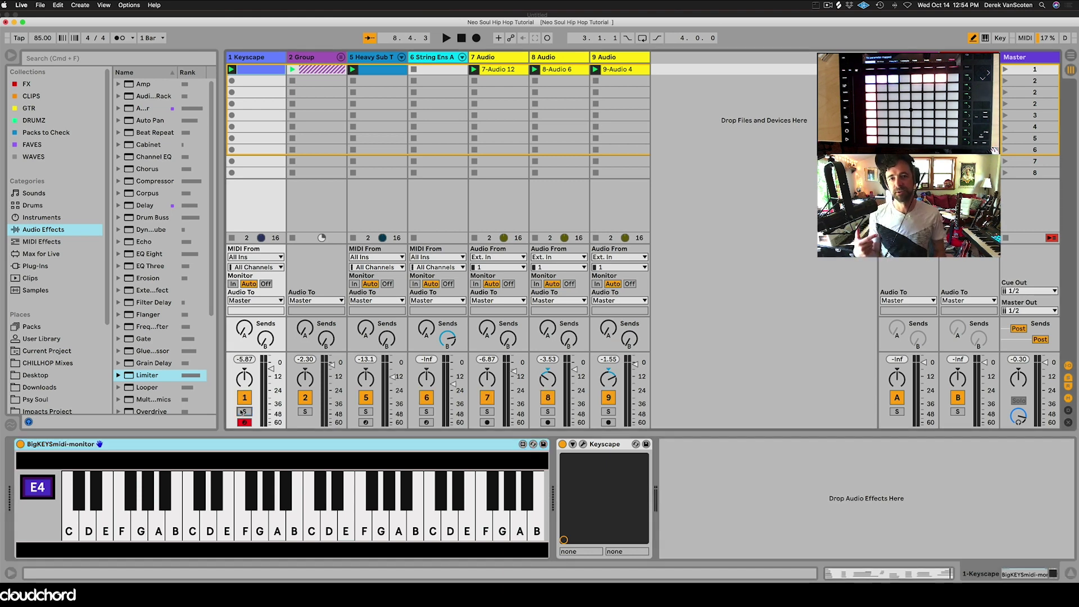
# Step: Rename the three guitar audio tracks 7, 8 and 9 as chords, wah and space
pyautogui.click(490, 57)
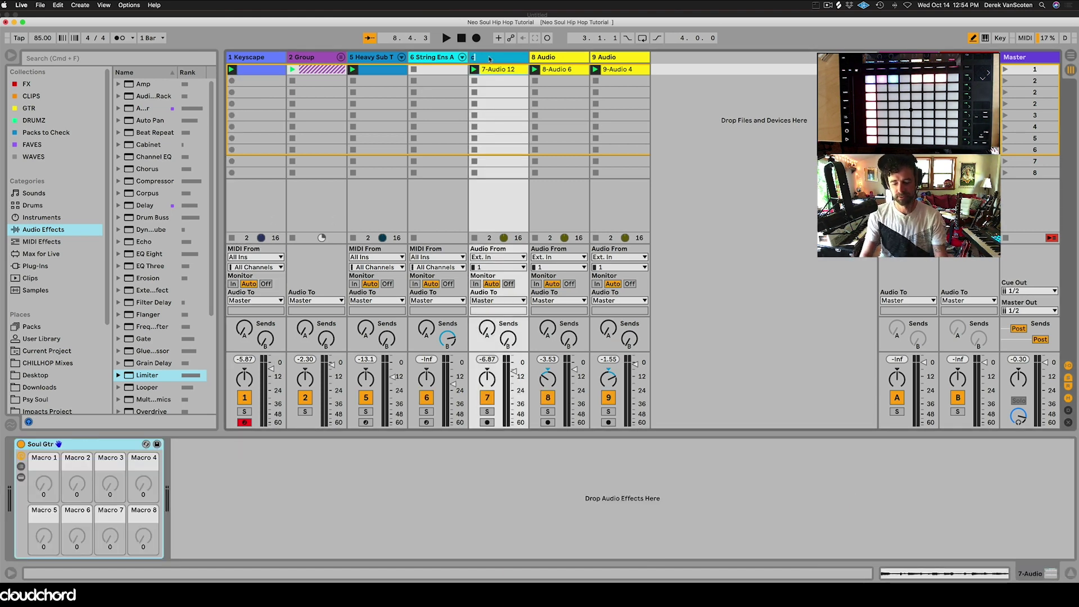
pyautogui.click(560, 59)
pyautogui.write('wa')
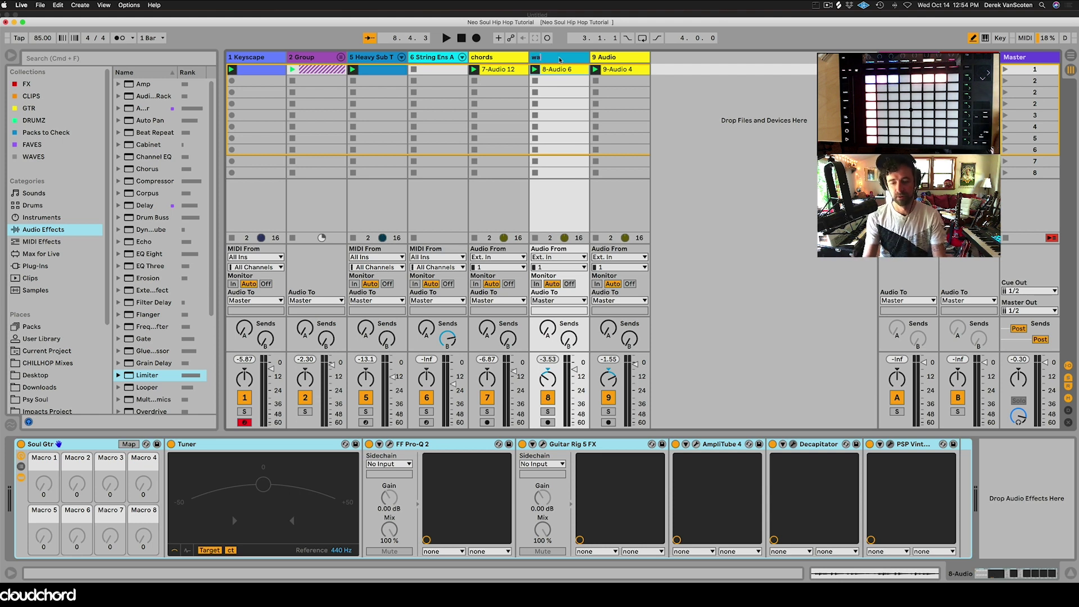
pyautogui.write('h')
pyautogui.press('Return')
pyautogui.click(603, 59)
pyautogui.press('super+r')
pyautogui.write('s')
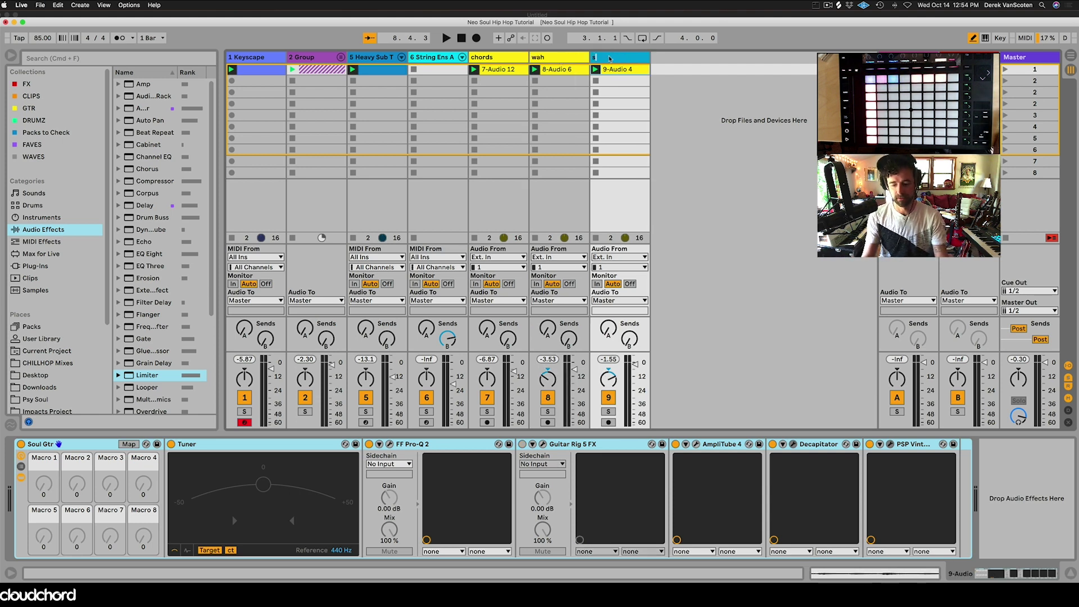
pyautogui.write('pace')
pyautogui.press('Return')
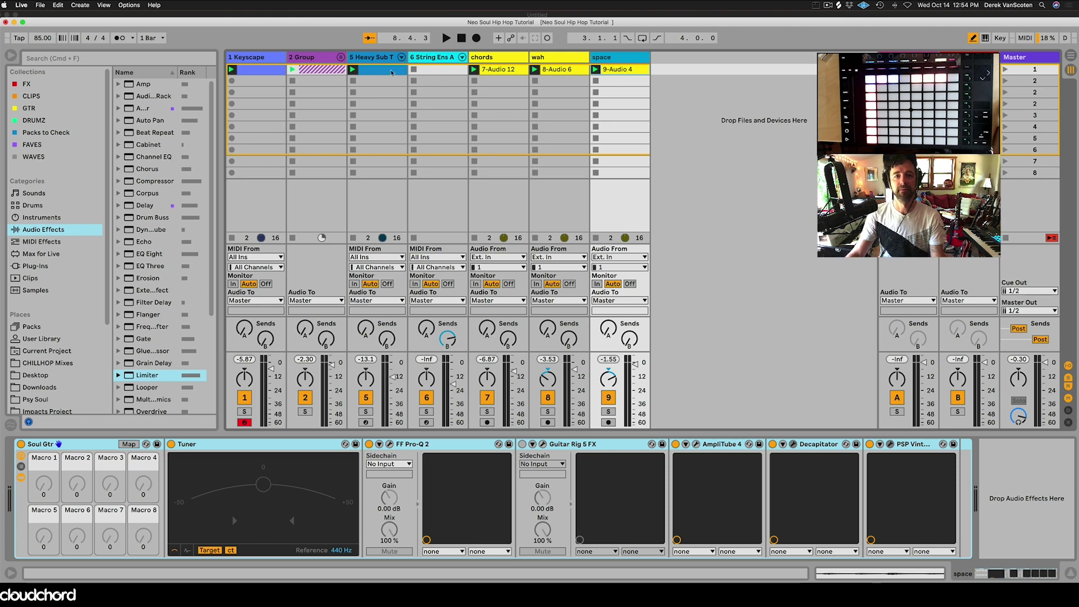
# Step: Arm the String Ens ALL track, raise its volume and record a four-bar E5, D5, E5, F5 line into its first slot
pyautogui.click(421, 61)
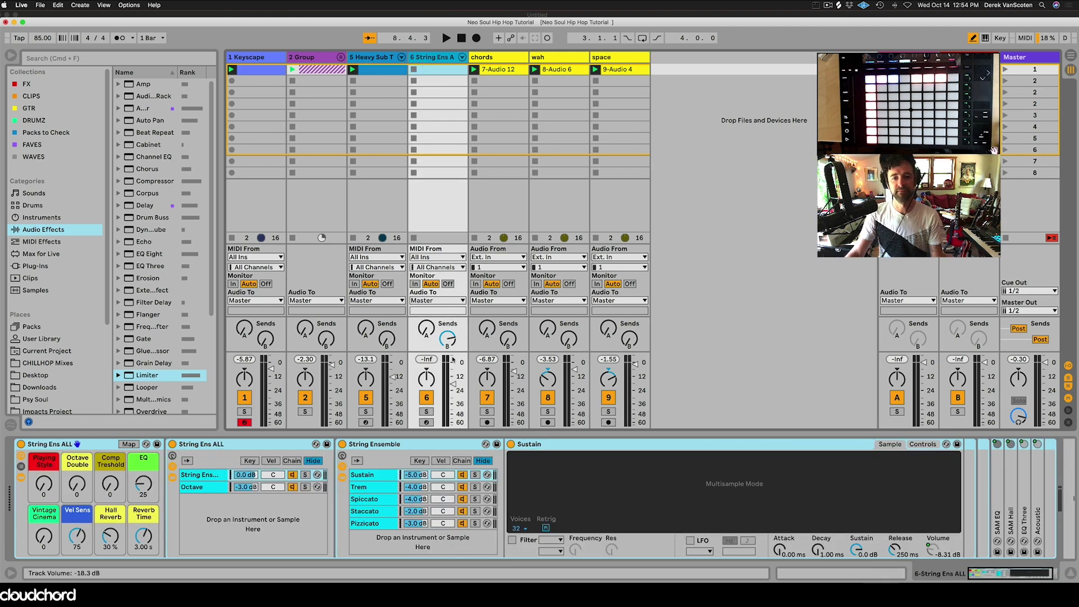
pyautogui.click(426, 422)
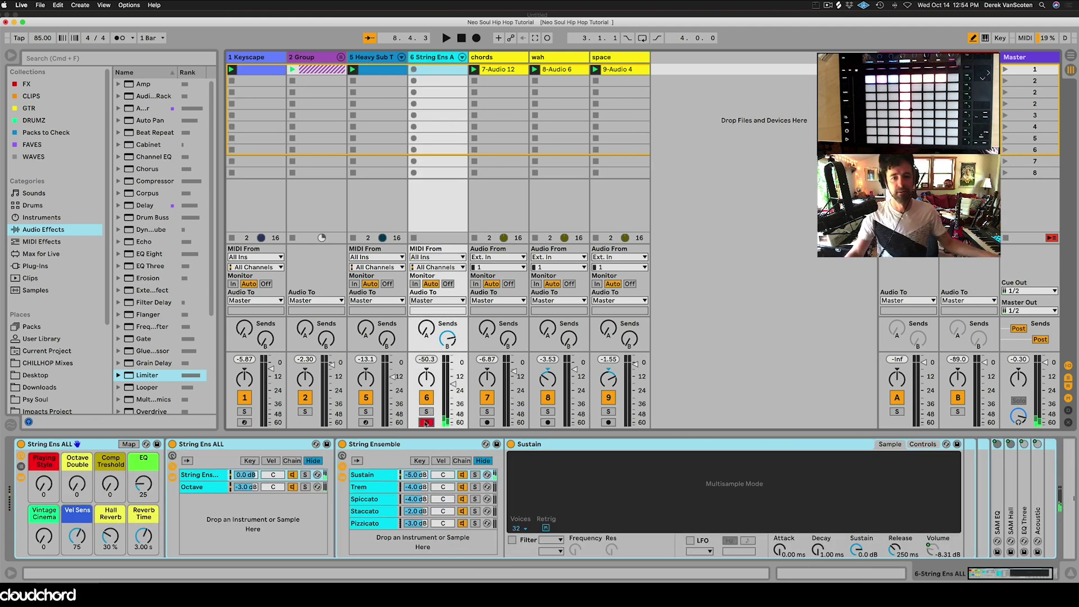
pyautogui.moveTo(453, 385); pyautogui.dragTo(454, 368)
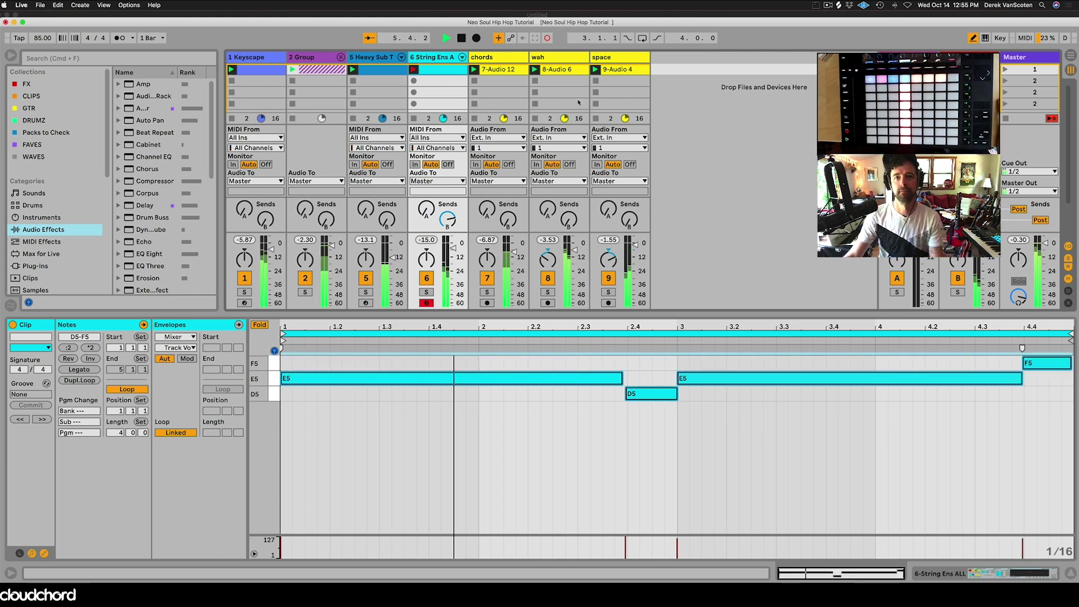
# Step: Turn off MIDI arrangement overdub, set the strings track's volume to -7.0 dB, and shrink the clip view after stopping playback
pyautogui.click(498, 39)
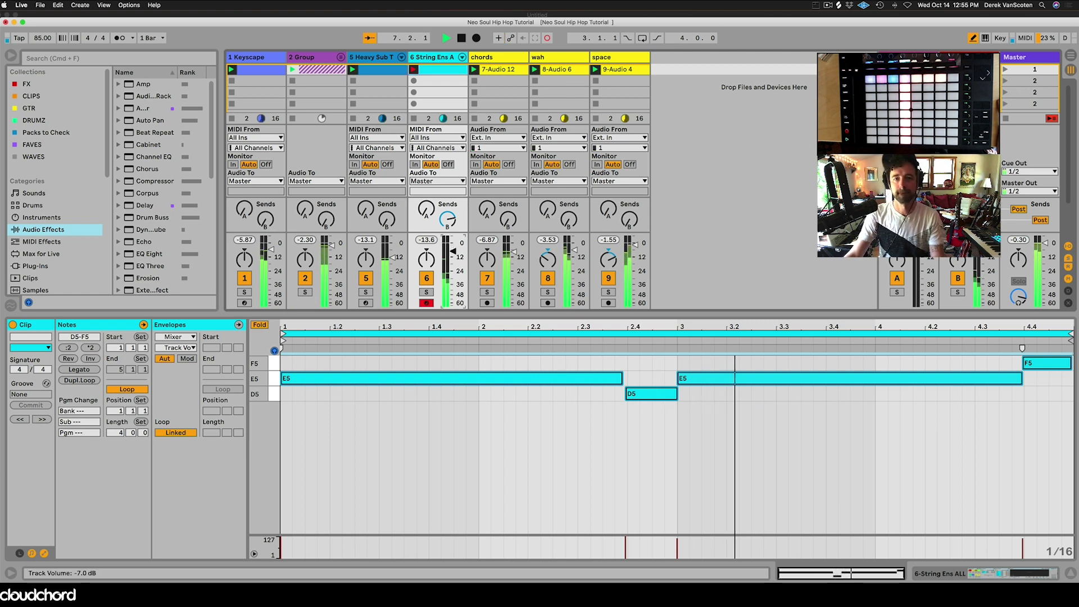
pyautogui.press('space')
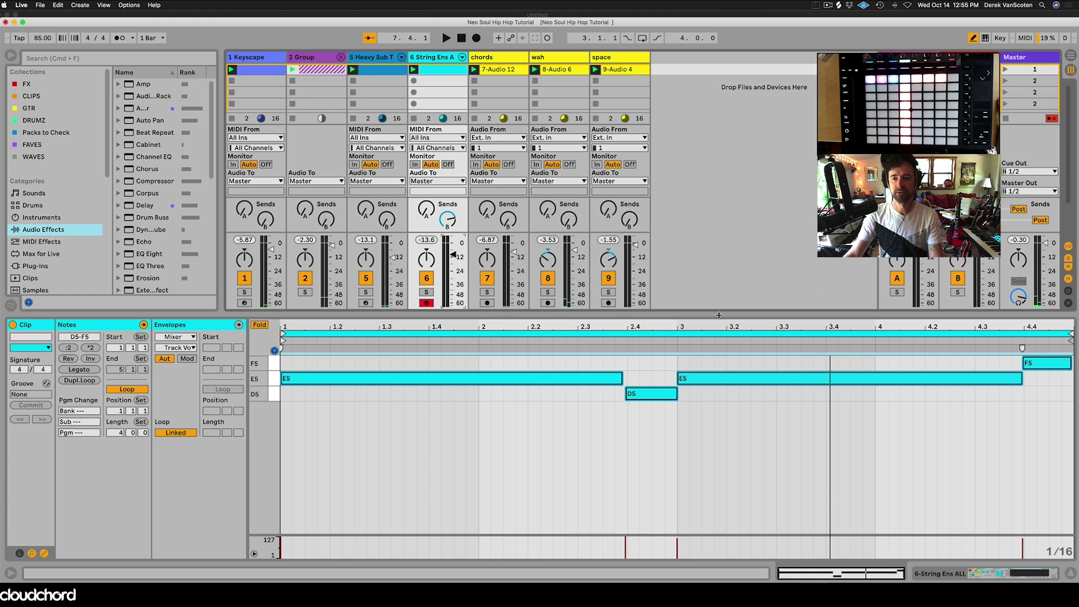
pyautogui.moveTo(719, 312); pyautogui.dragTo(719, 433)
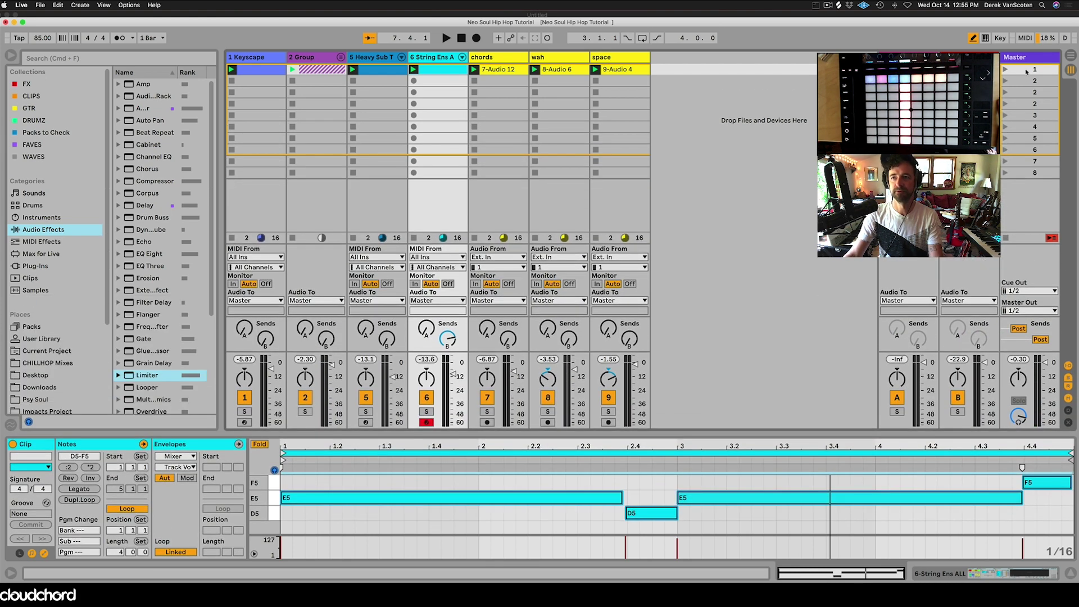
# Step: Duplicate scene 1 twice
pyautogui.click(1026, 71)
pyautogui.press('super+d')
pyautogui.press('super+d')
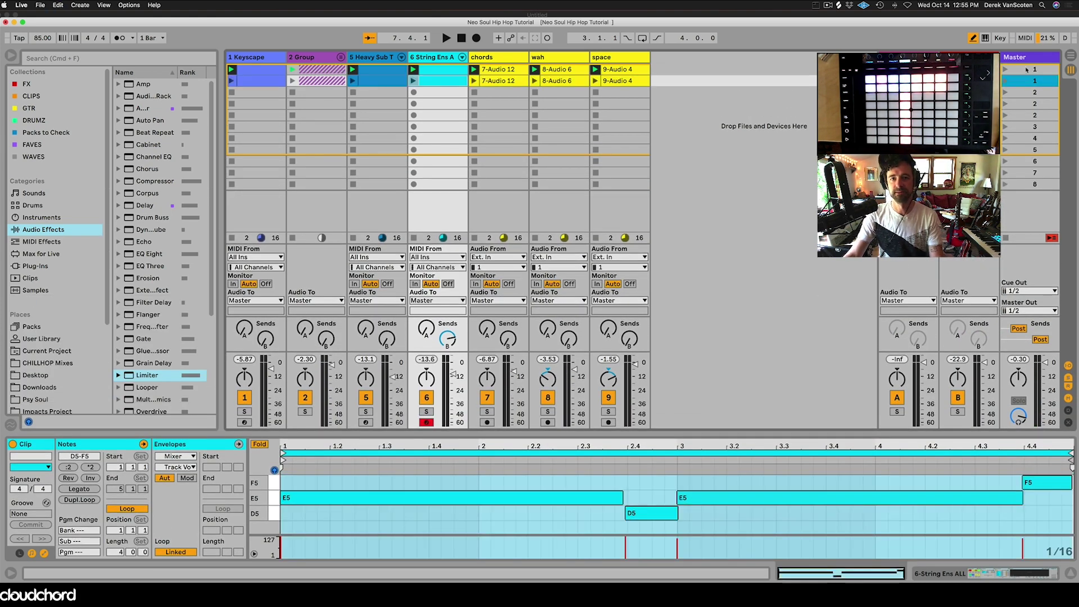
# Step: Clear the drum group, Keyscape, Heavy Sub Thumper and String Ens clips from the first scene, leaving only the guitars
pyautogui.click(312, 68)
pyautogui.press('Left')
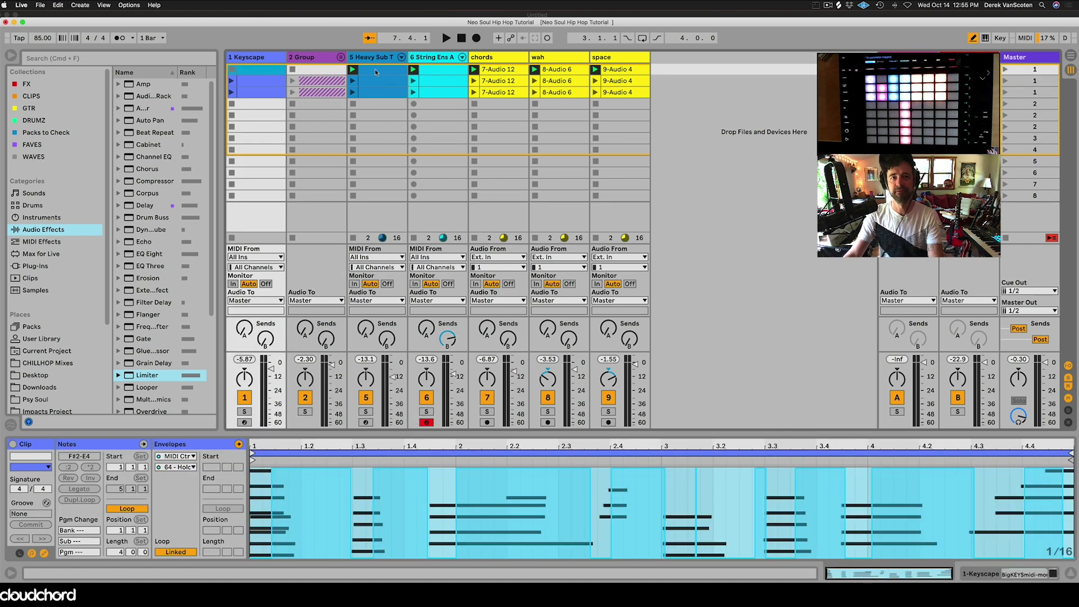
pyautogui.click(376, 72)
pyautogui.press('Right')
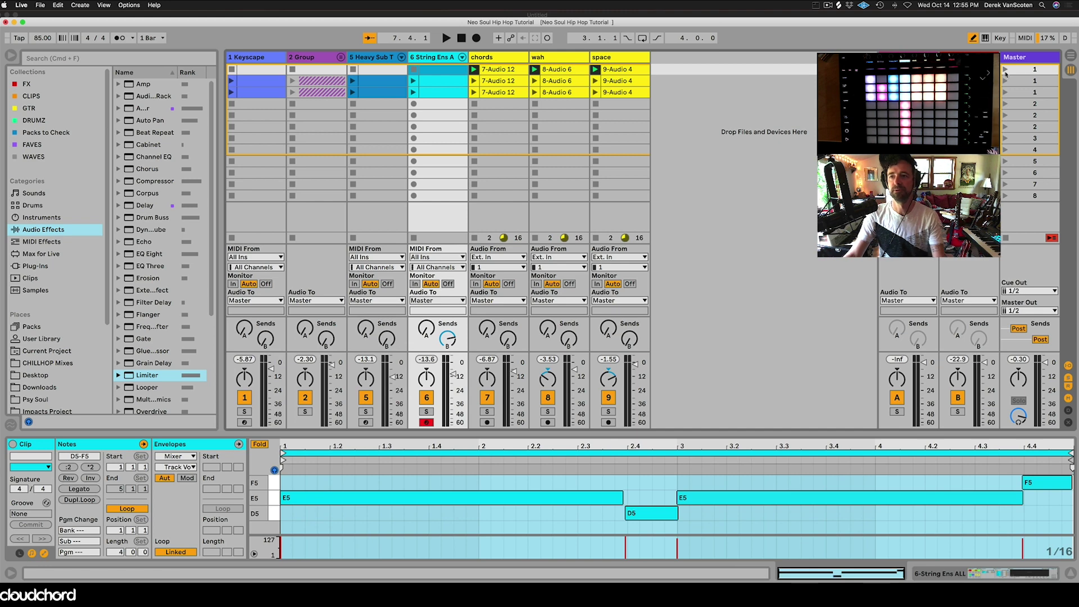
# Step: Remove the wah guitar clips from the first and second scenes, checking the first scene in playback
pyautogui.click(564, 71)
pyautogui.click(1004, 69)
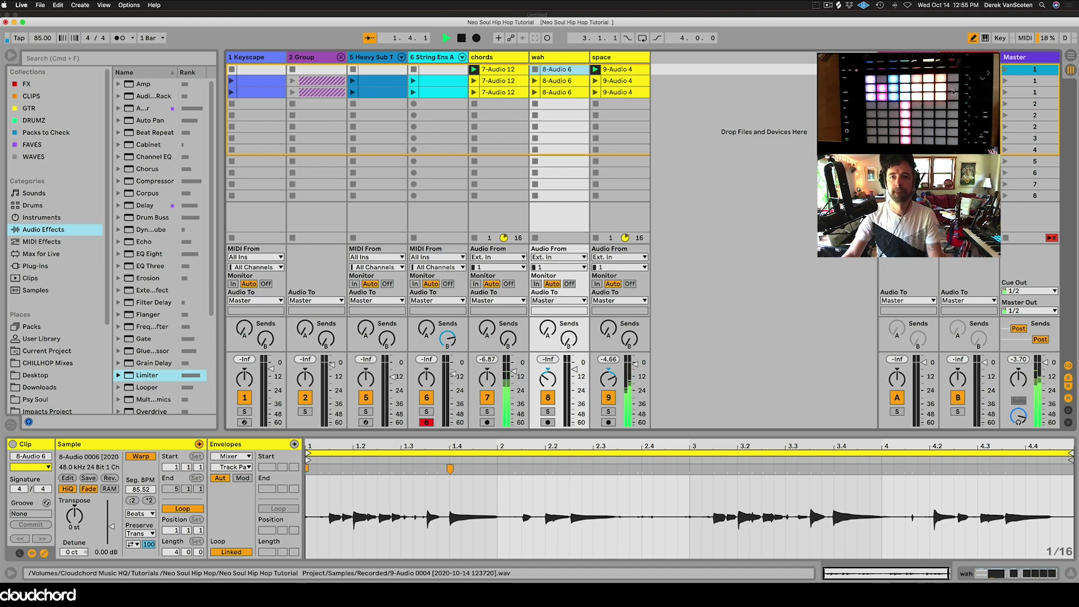
pyautogui.click(573, 81)
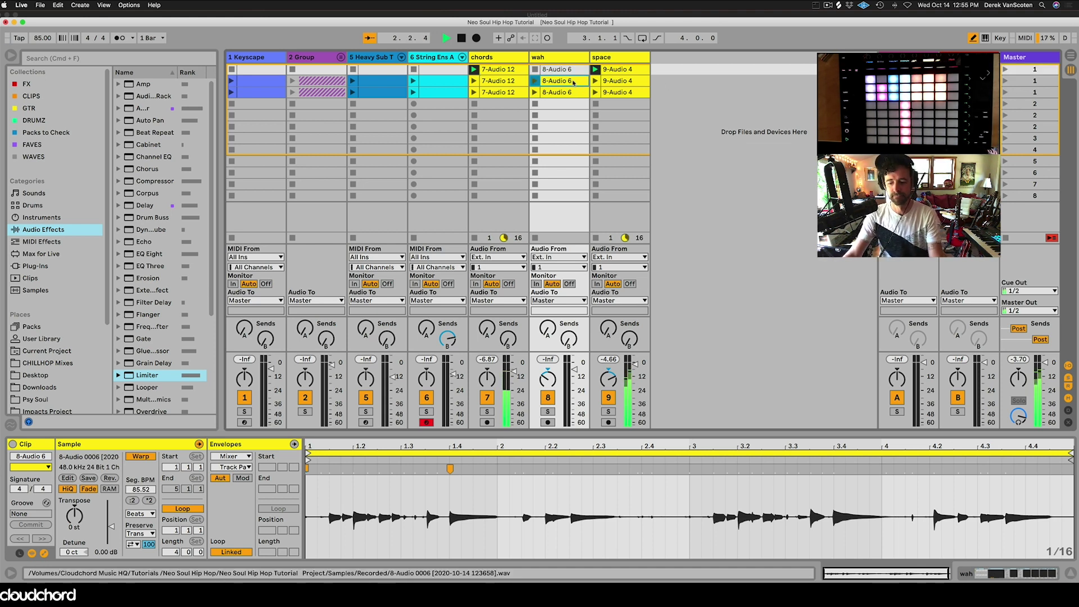
pyautogui.press('space')
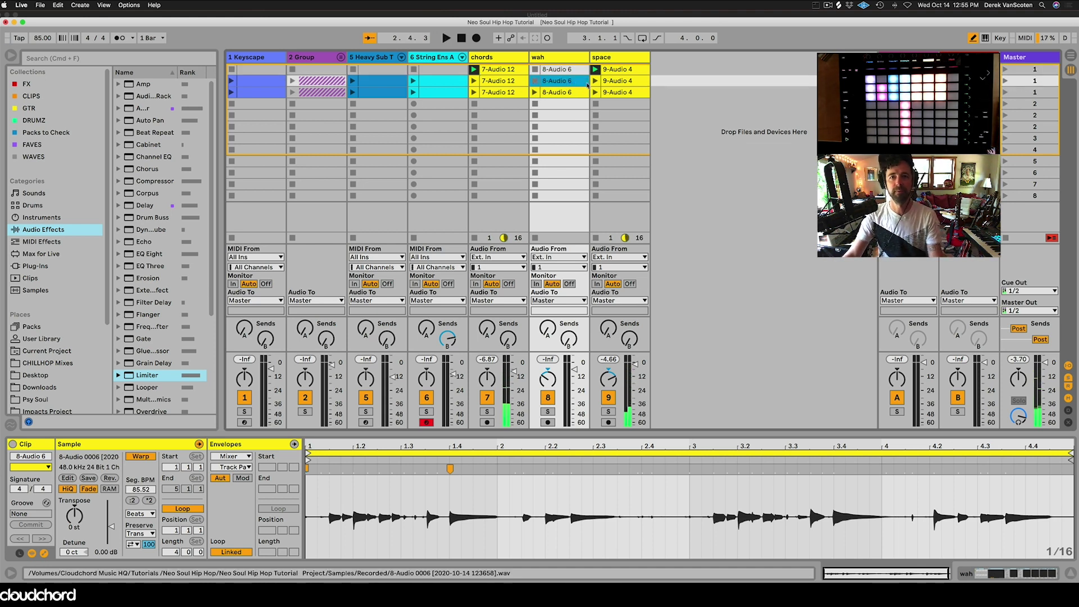
# Step: Clear the String Ens and Keyscape clips from the second scene and launch that scene
pyautogui.click(430, 85)
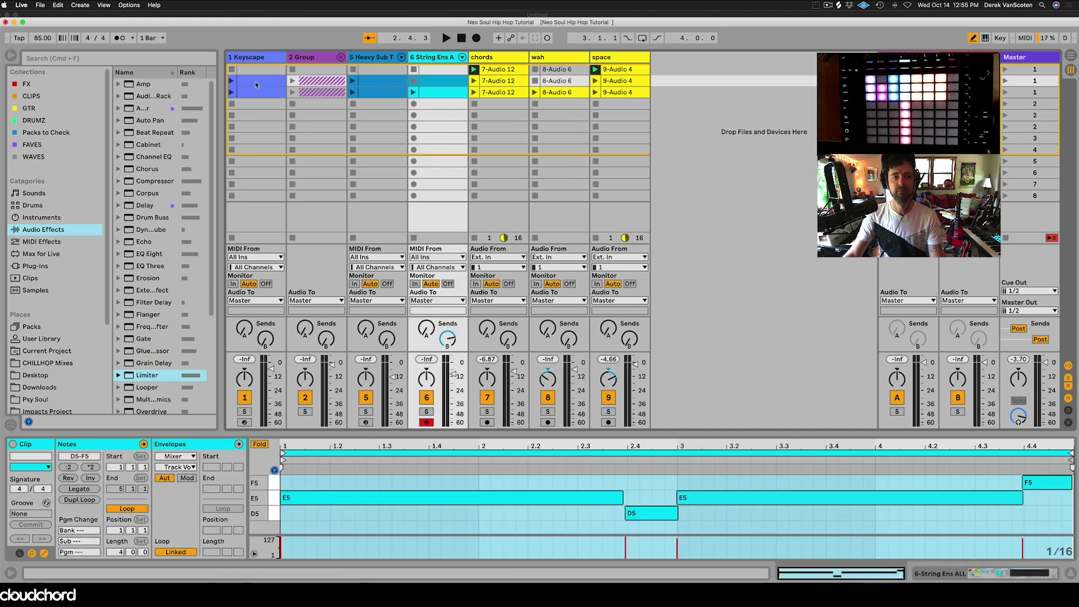
pyautogui.click(264, 82)
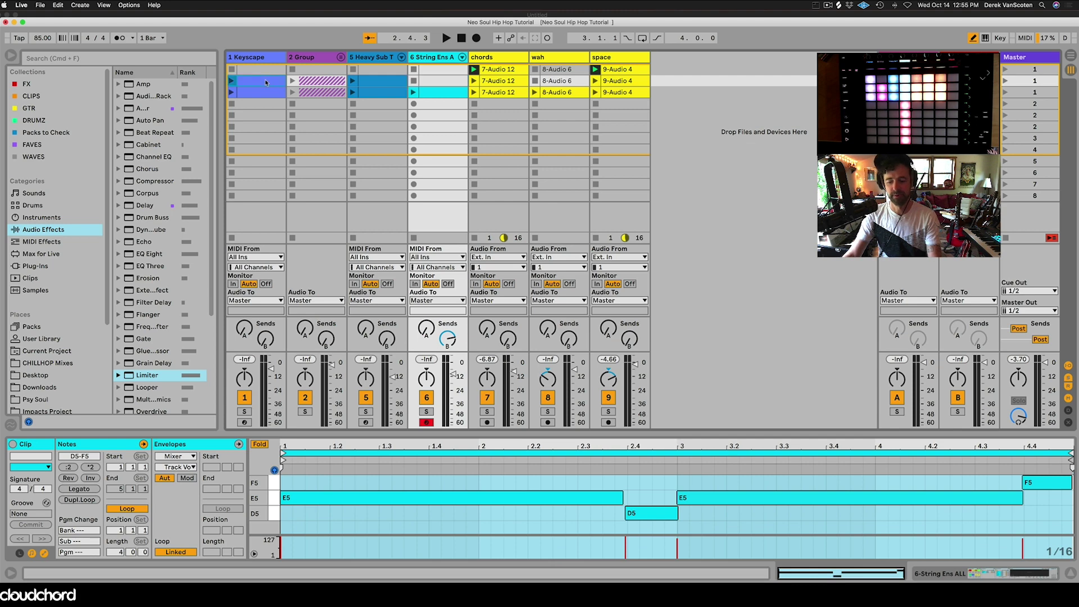
pyautogui.click(1005, 81)
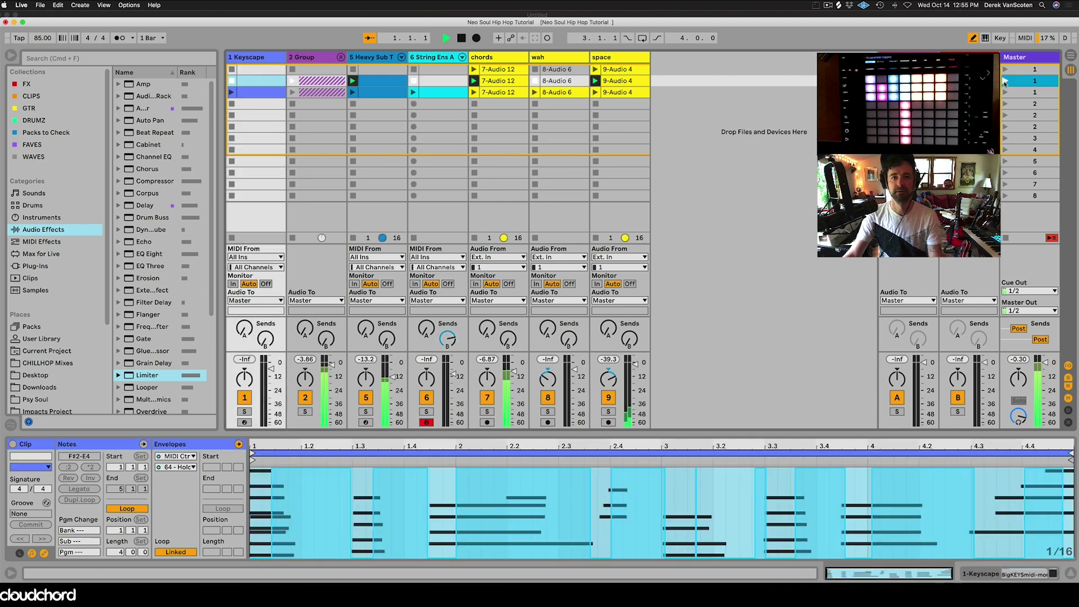
# Step: Rename the second scene "drum bass" and the first scene "gtr intro"
pyautogui.write('drum bass')
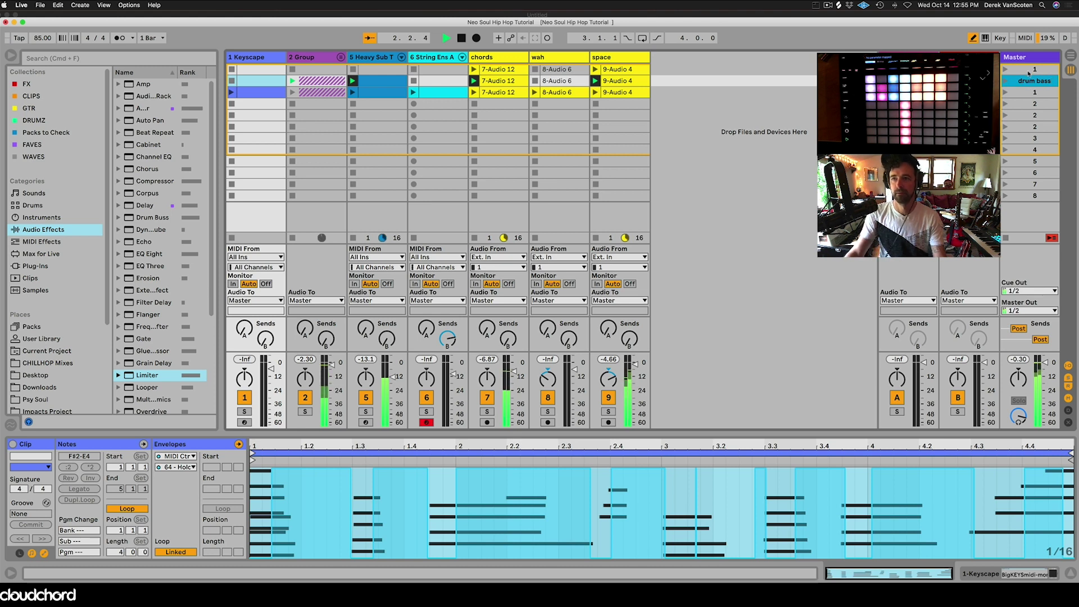
pyautogui.click(1031, 69)
pyautogui.press('super+r')
pyautogui.write('chr intro')
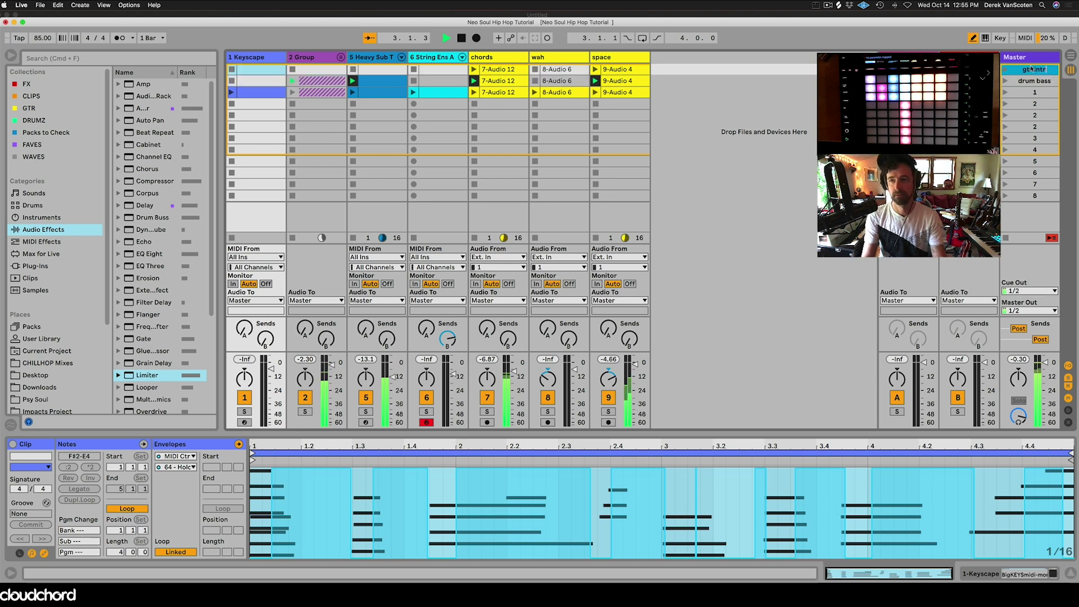
pyautogui.press('Return')
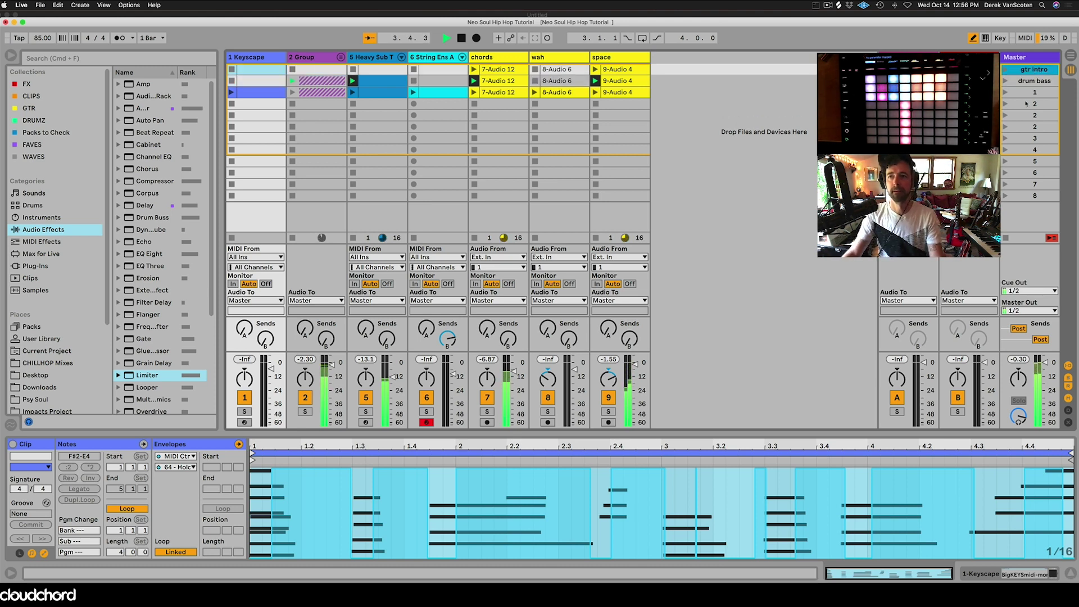
# Step: Duplicate the third scene and rename the upper copy "keys"
pyautogui.click(1024, 92)
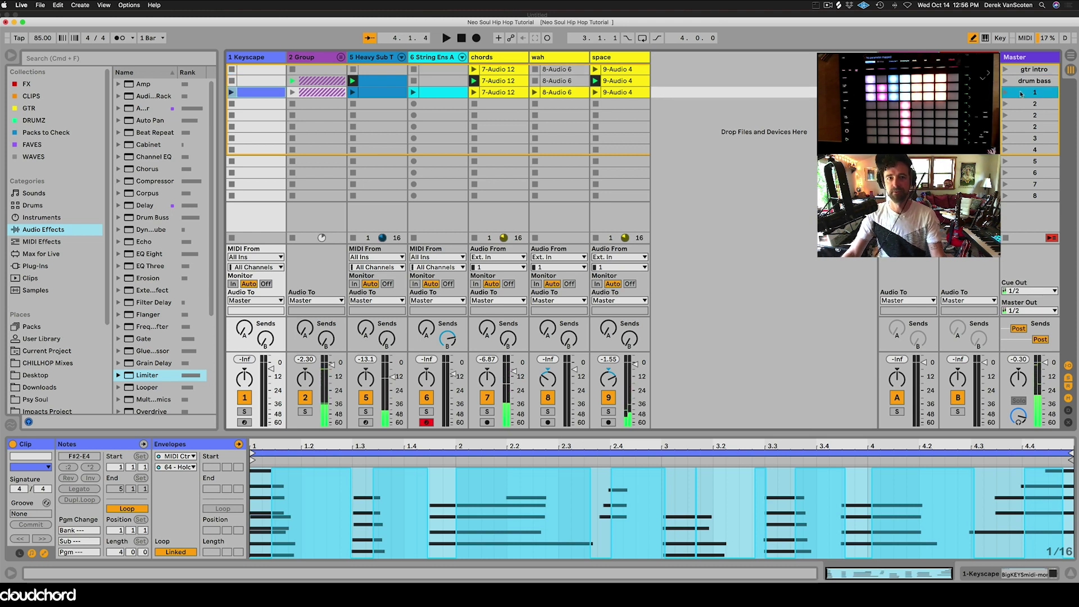
pyautogui.press('super+d')
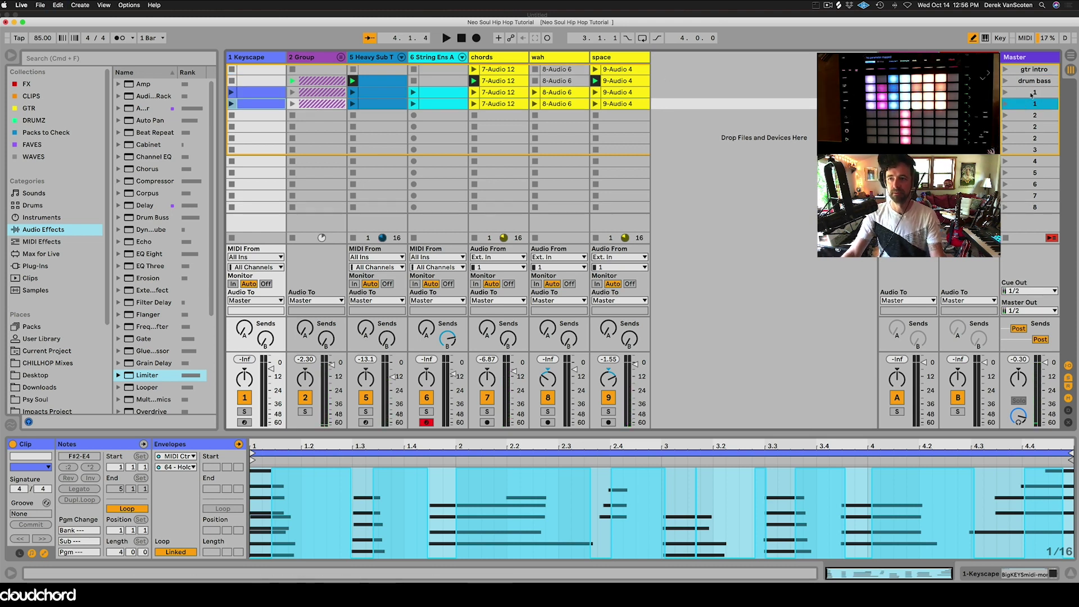
pyautogui.click(1031, 93)
pyautogui.press('super+r')
pyautogui.write('keys')
pyautogui.press('Return')
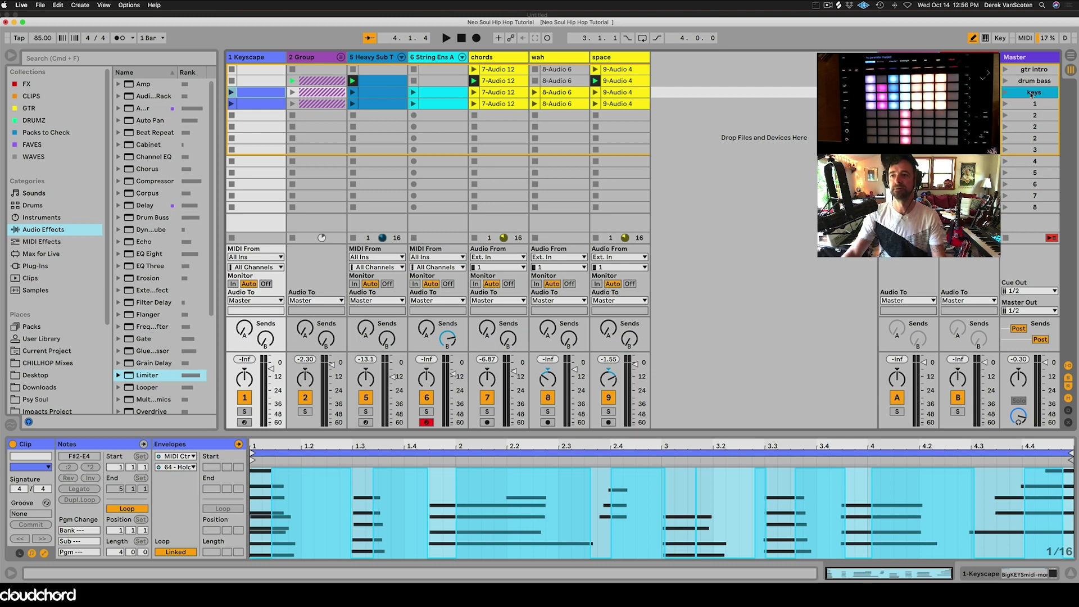
# Step: Launch the keys scene, delete its String Ens clip and rename the scene below it "strings"
pyautogui.click(1005, 96)
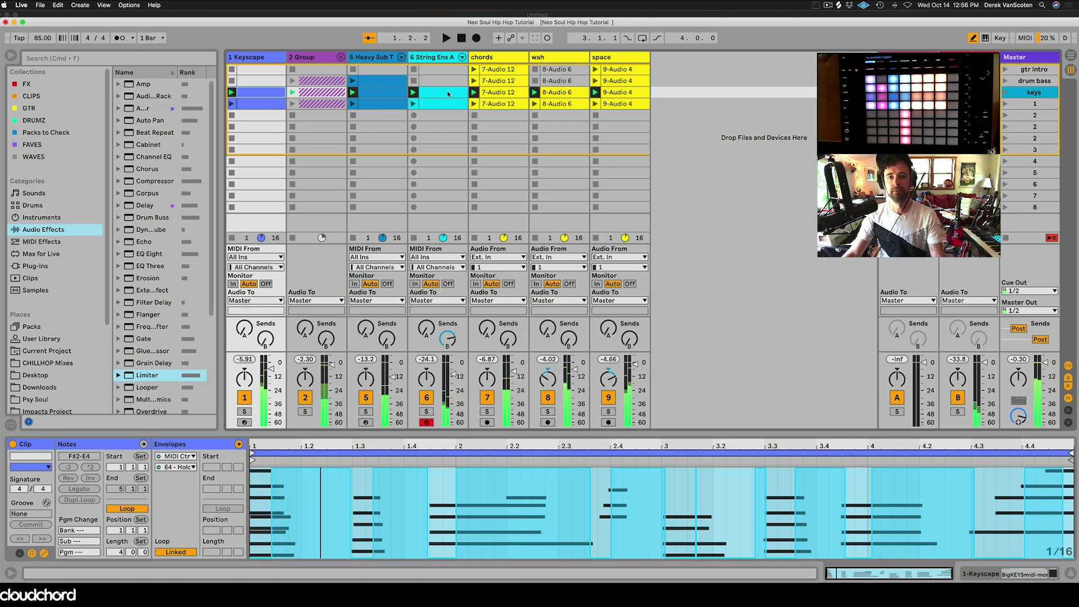
pyautogui.click(448, 94)
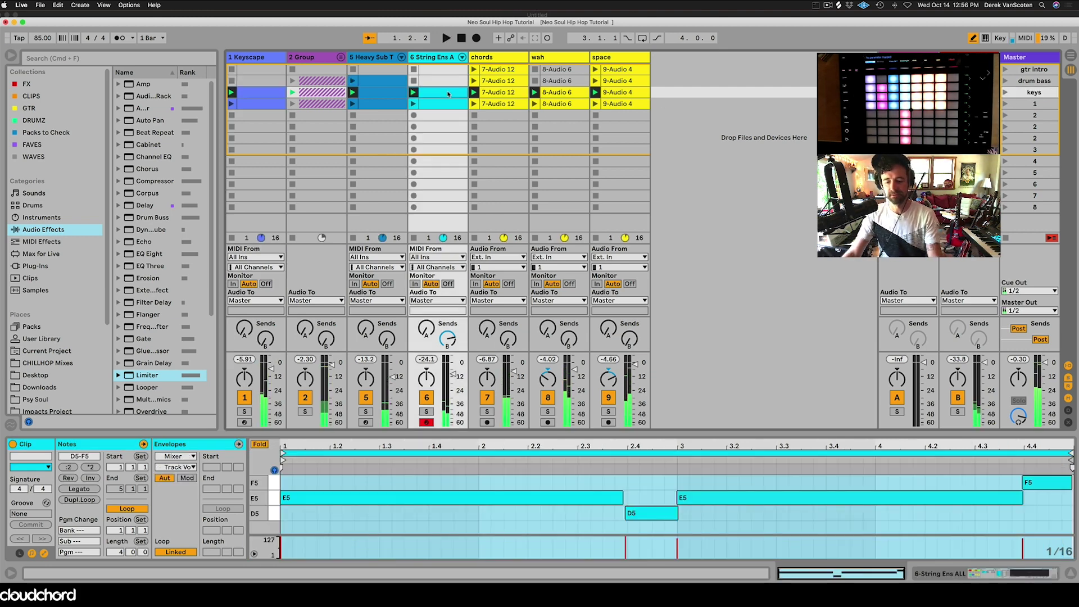
pyautogui.click(1023, 104)
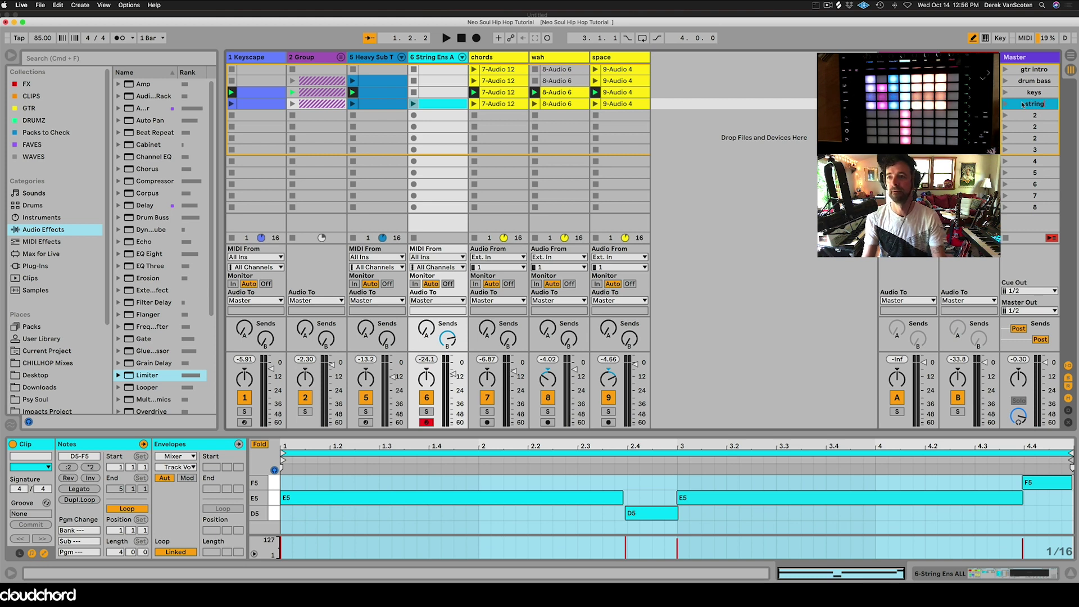
# Step: Play the strings scene and set the String Ens ALL track's volume to -11.0 dB
pyautogui.click(1005, 104)
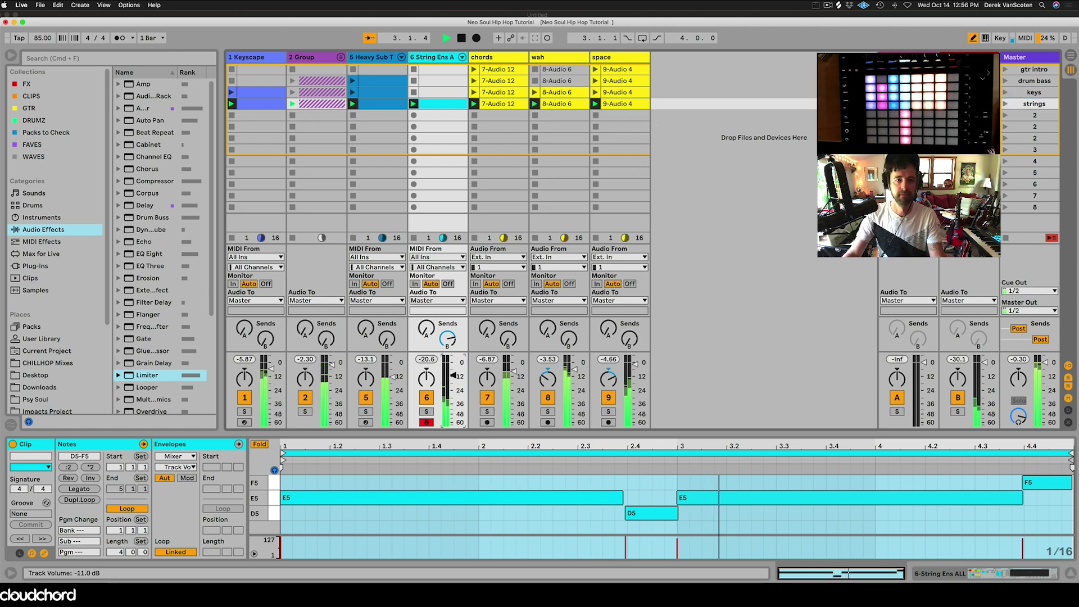
pyautogui.press('space')
# Step: Add a Compressor to the String Ens ALL track and sidechain it from 4-Kount Kit 2 using the Pre FX signal
pyautogui.click(143, 180)
pyautogui.moveTo(143, 181); pyautogui.dragTo(430, 89)
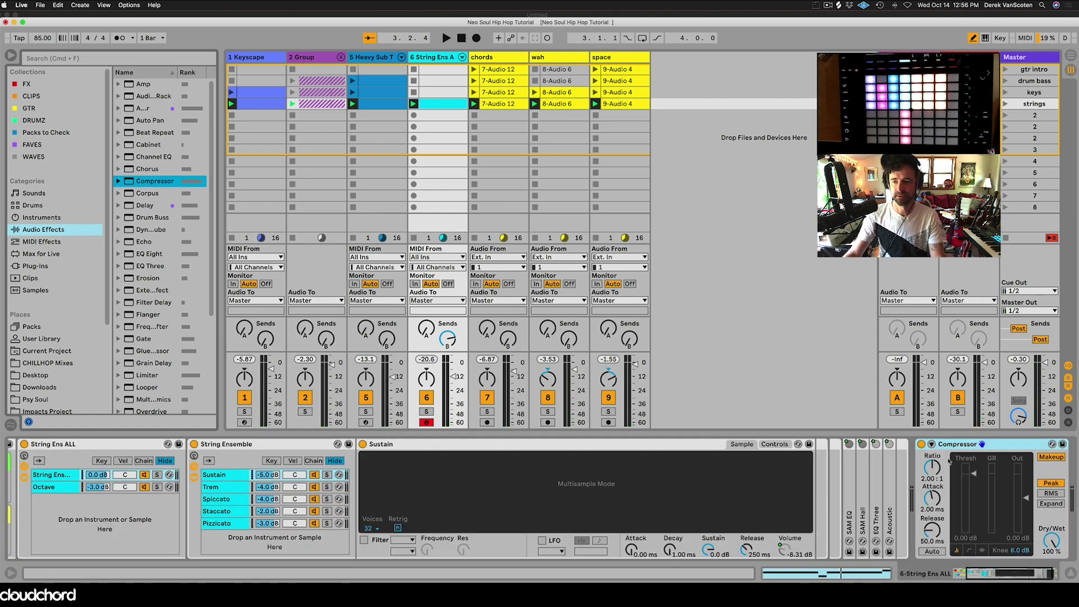
pyautogui.click(931, 444)
pyautogui.click(932, 476)
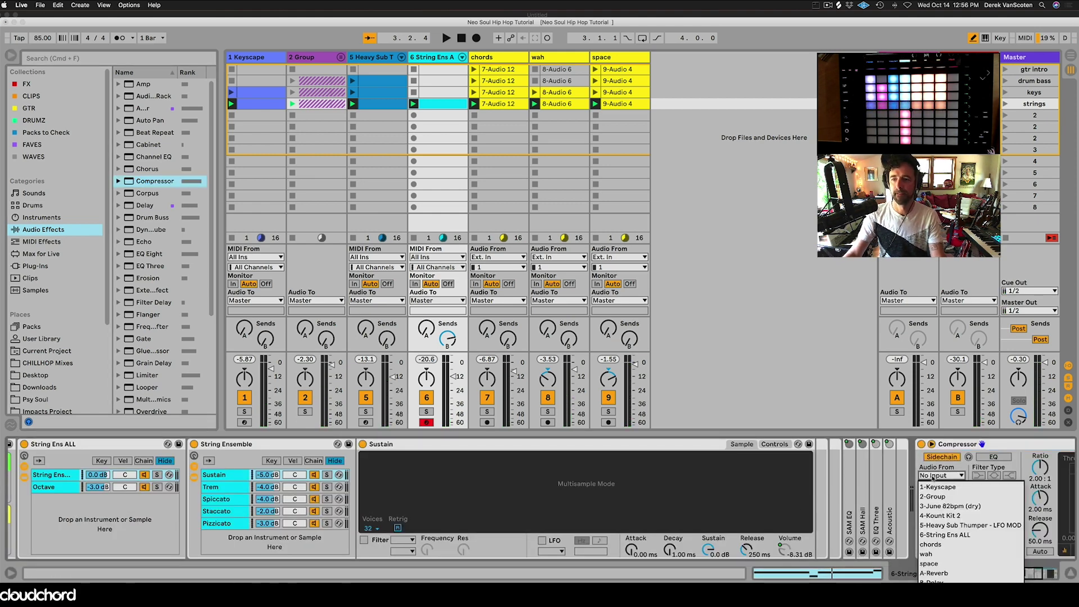
pyautogui.click(933, 475)
pyautogui.click(934, 477)
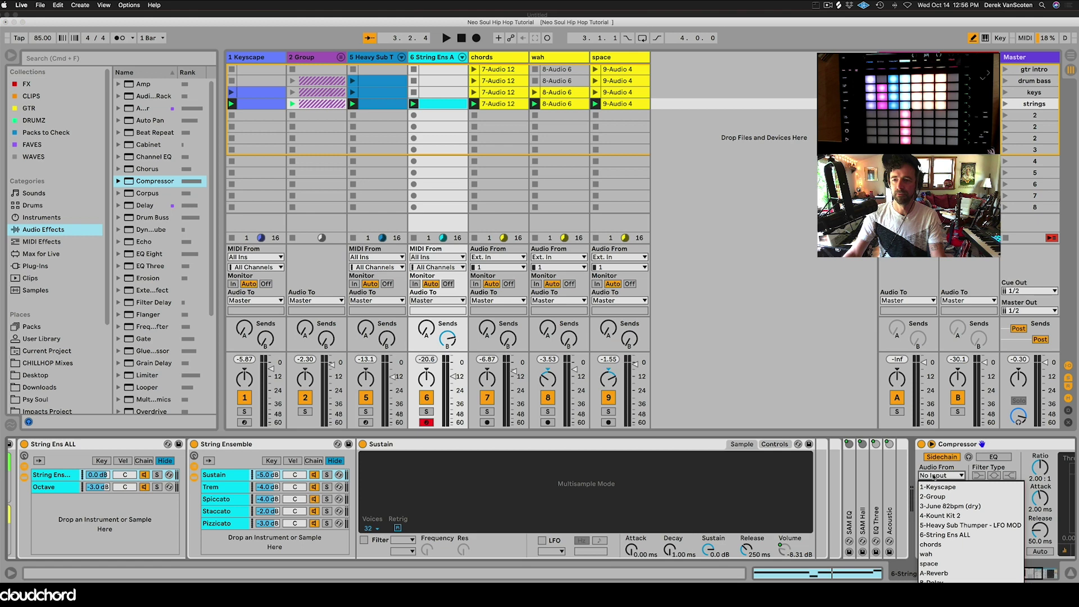
pyautogui.click(942, 514)
pyautogui.click(936, 485)
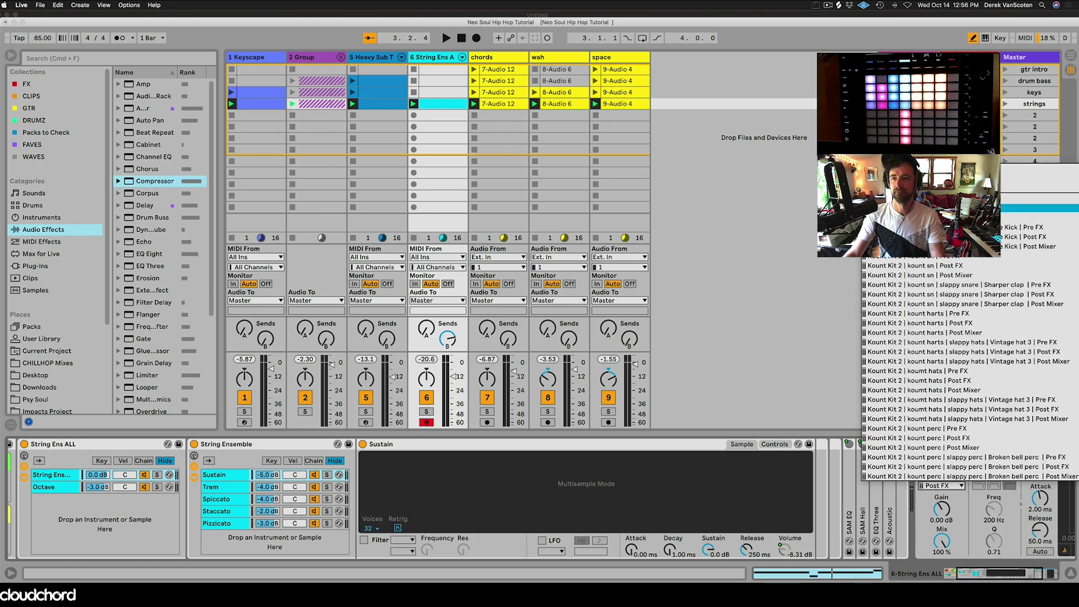
pyautogui.click(913, 198)
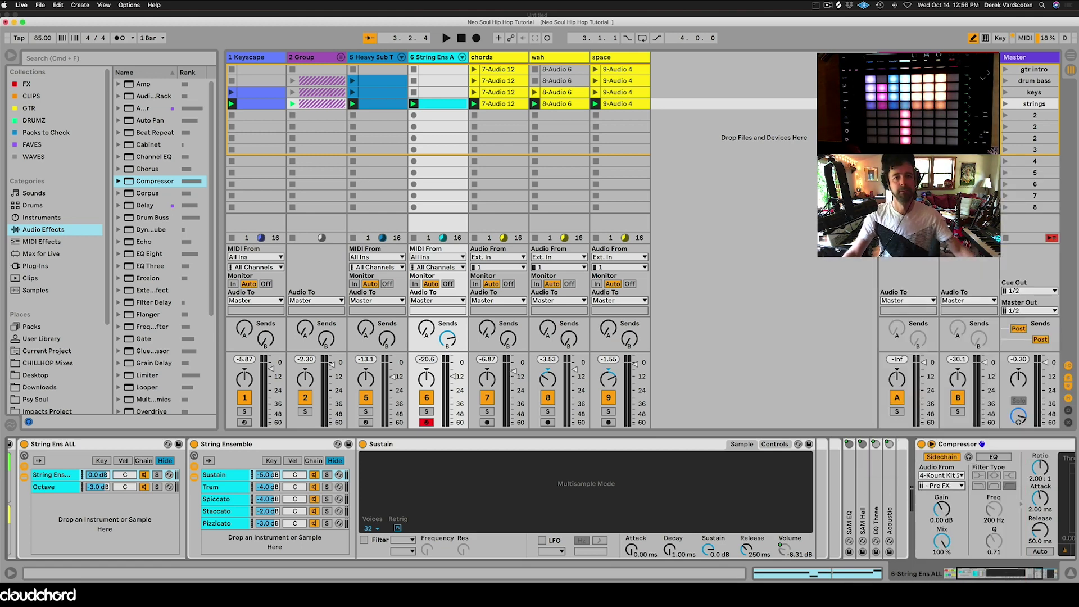
# Step: Set the strings Compressor's threshold to -24.0 dB while the scene plays
pyautogui.press('space')
pyautogui.hscroll(5, 976, 505)
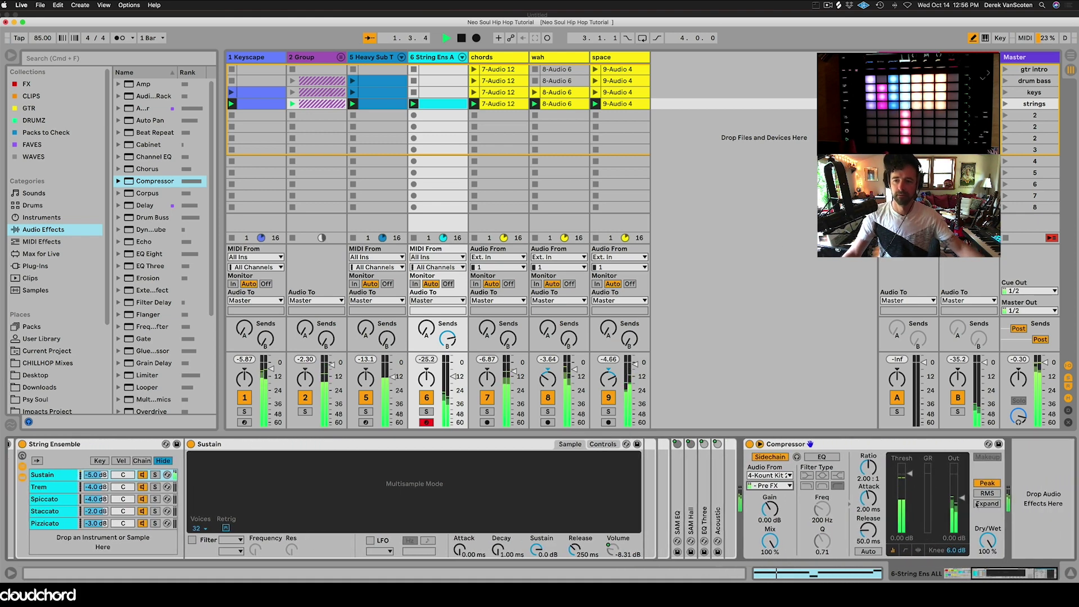
pyautogui.moveTo(910, 473); pyautogui.dragTo(909, 512)
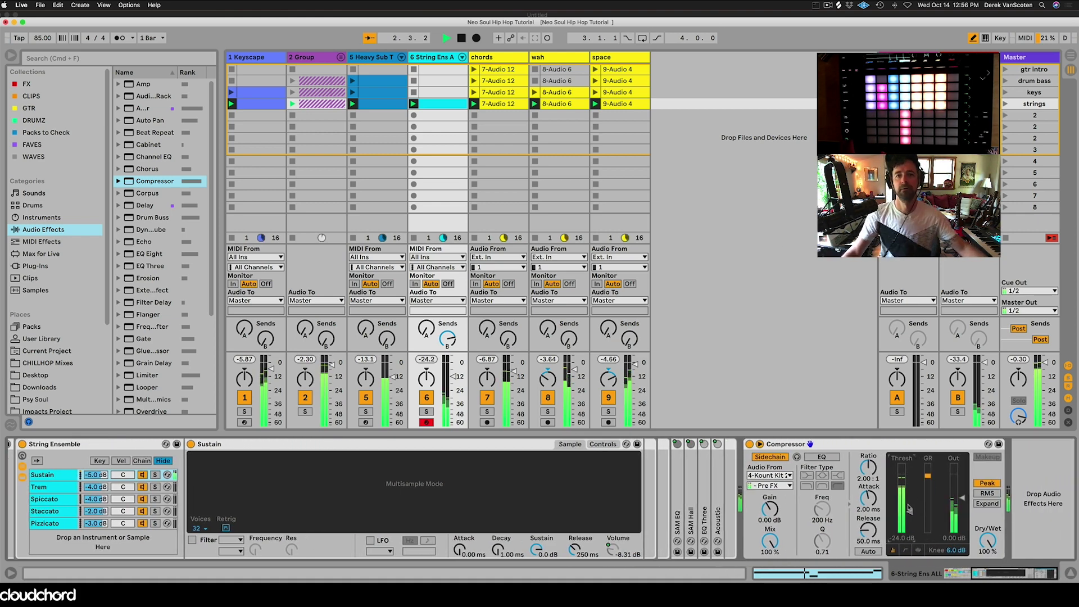
# Step: Duplicate the strings scene, delete the chords, wah, space and Keyscape clips from the copy, and audition it
pyautogui.click(1027, 105)
pyautogui.press('space')
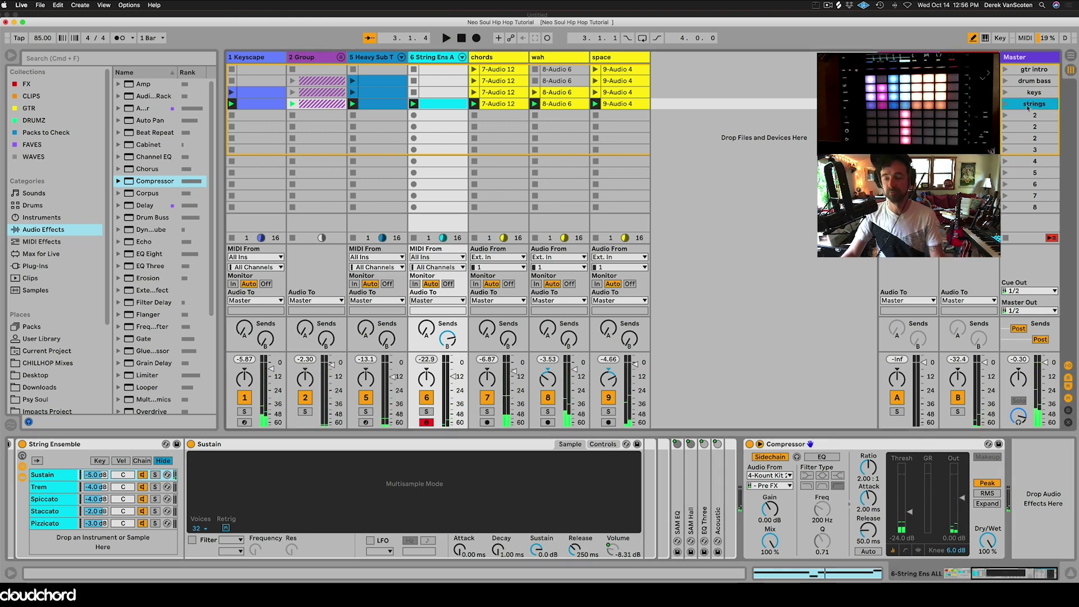
pyautogui.press('super+d')
pyautogui.click(476, 116)
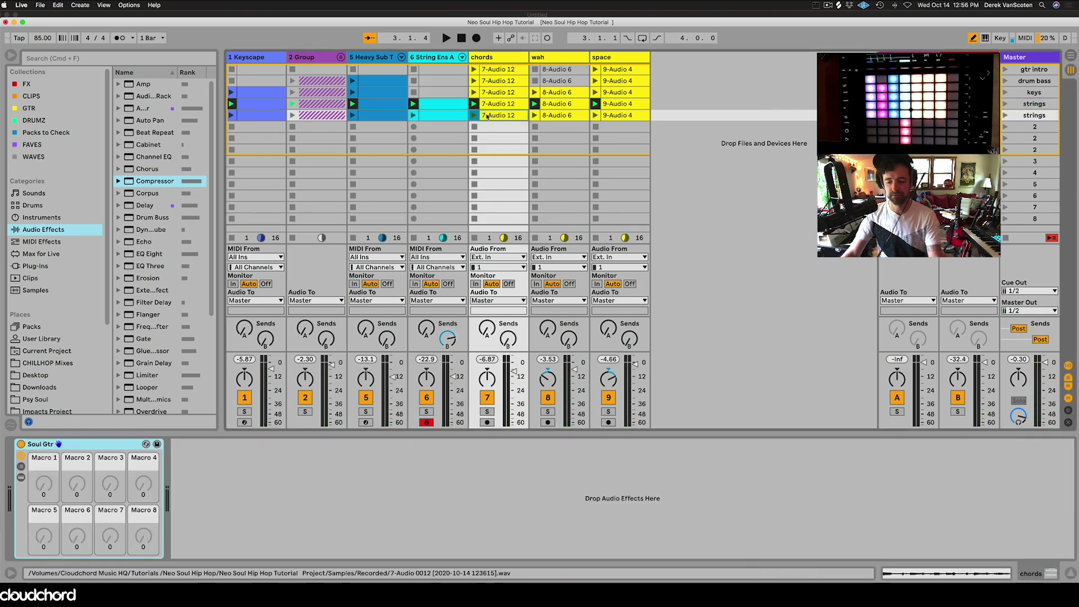
pyautogui.click(557, 115)
pyautogui.click(612, 116)
pyautogui.click(613, 116)
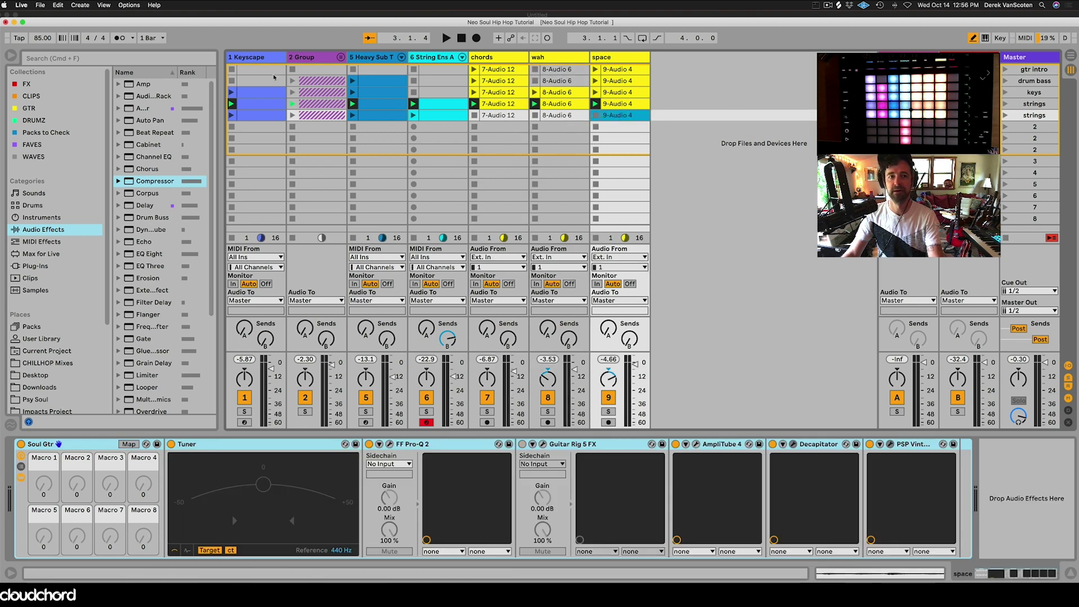
pyautogui.click(253, 116)
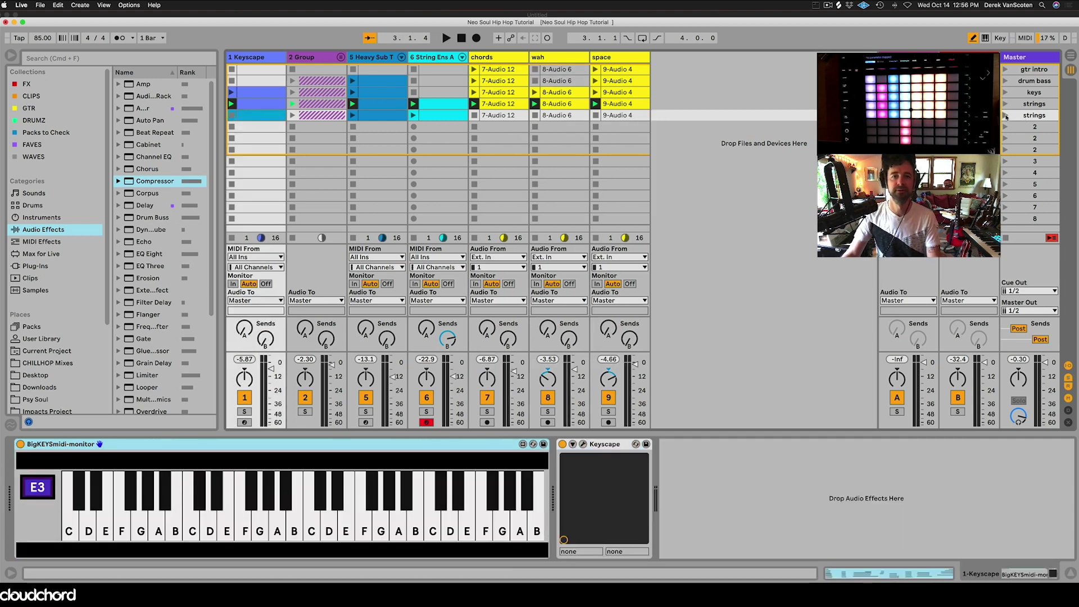
pyautogui.click(1005, 116)
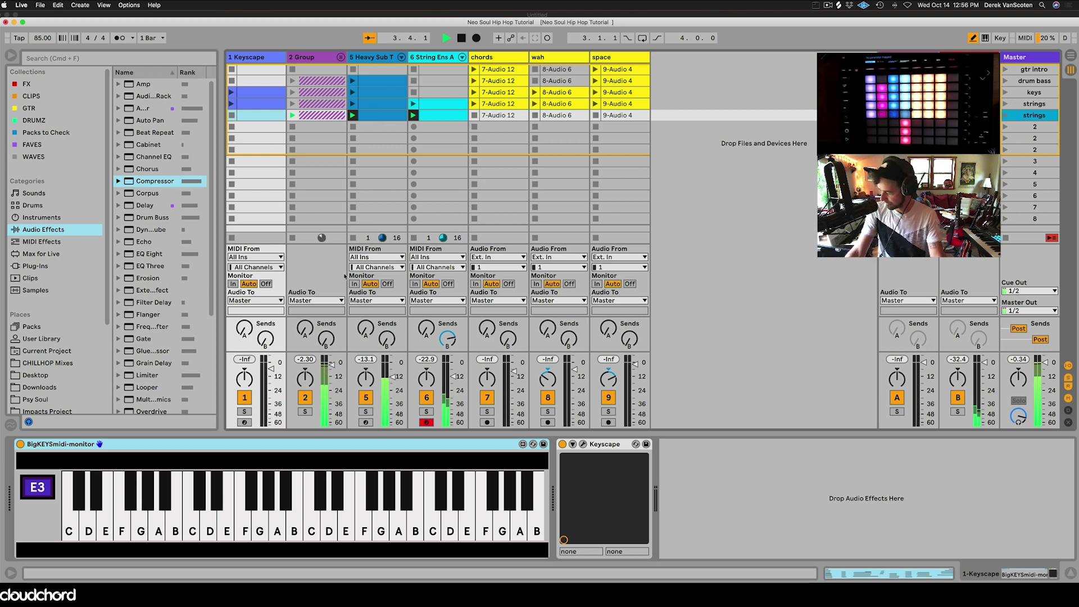
pyautogui.press('space')
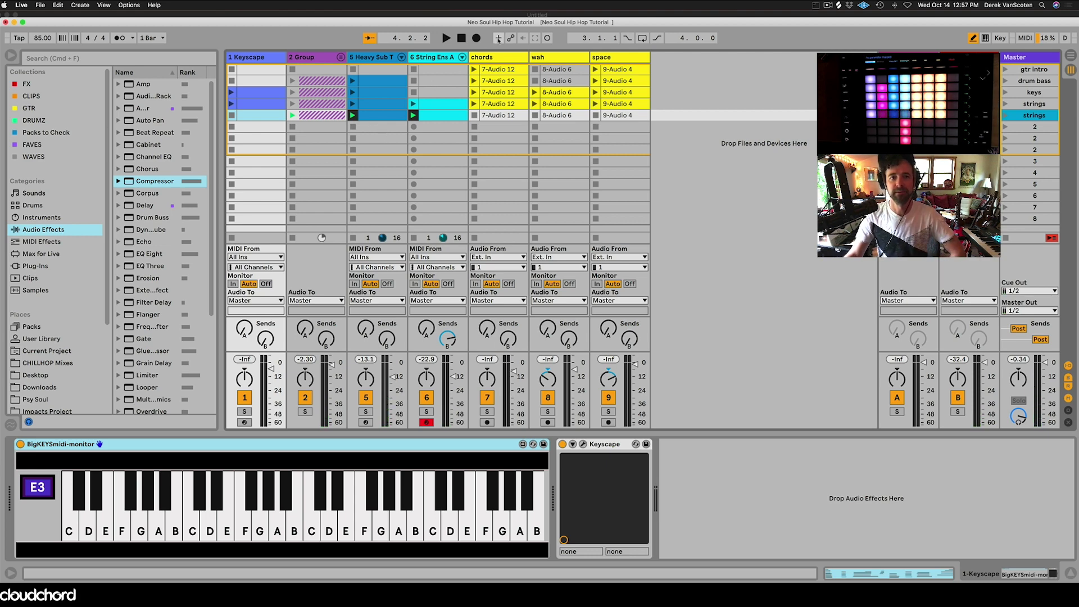
# Step: Arm the Heavy Sub Thumper track with MIDI overdub on and record extra bass notes into its clip in the duplicated strings scene
pyautogui.click(376, 116)
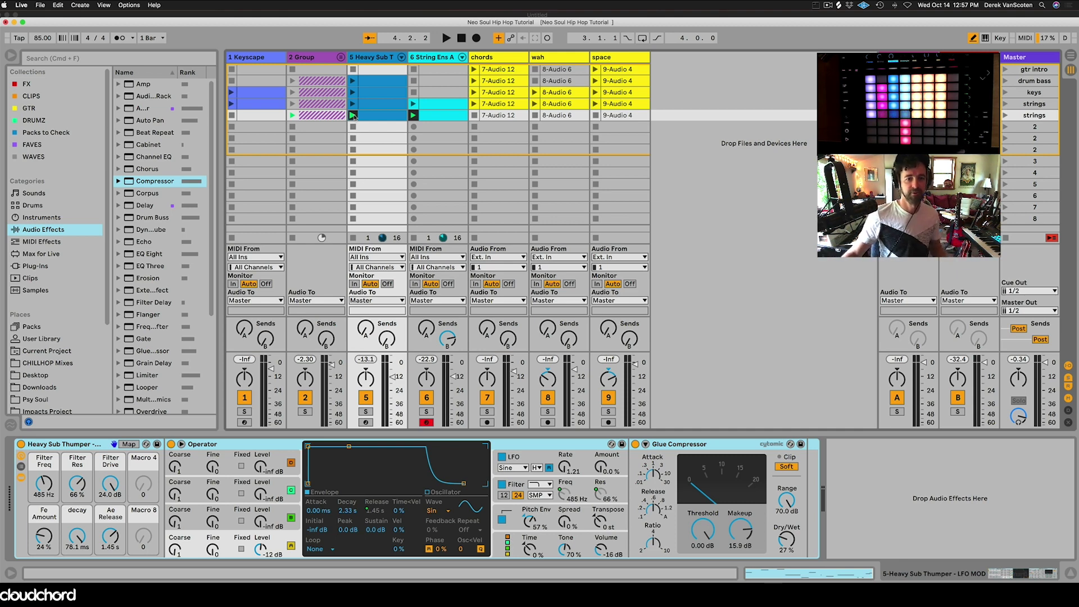
pyautogui.click(366, 422)
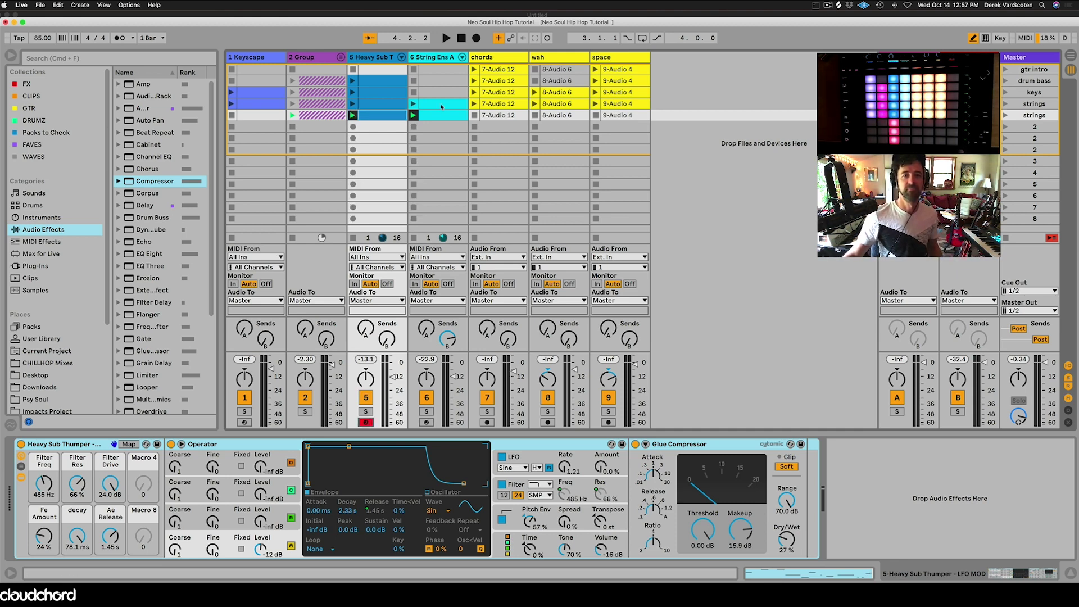
pyautogui.click(477, 38)
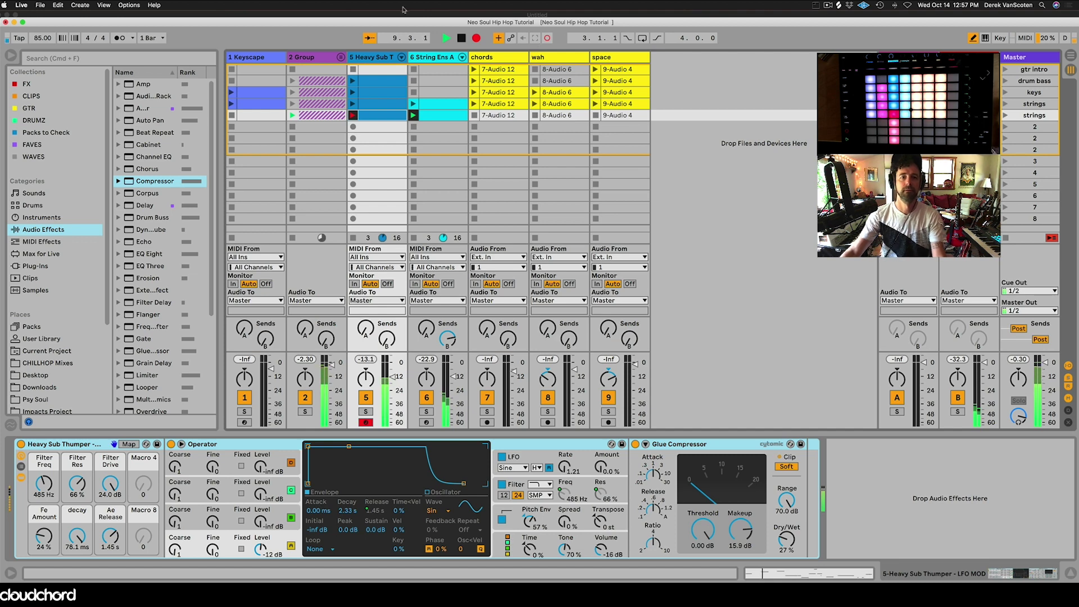
# Step: Open the newly overdubbed Heavy Sub Thumper clip in the note editor and turn off draw mode
pyautogui.click(379, 119)
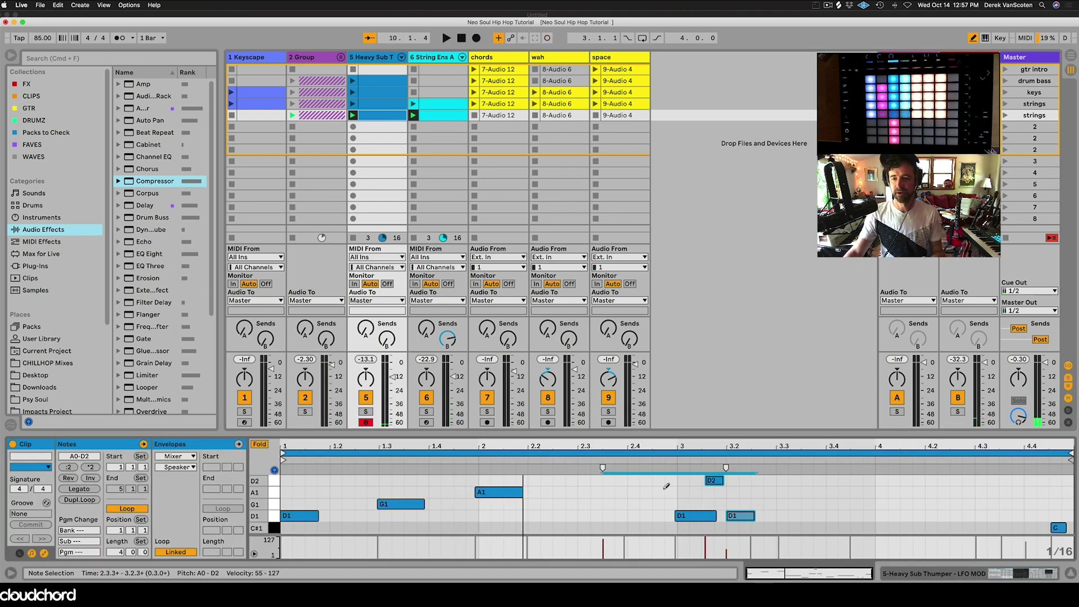
pyautogui.press('b')
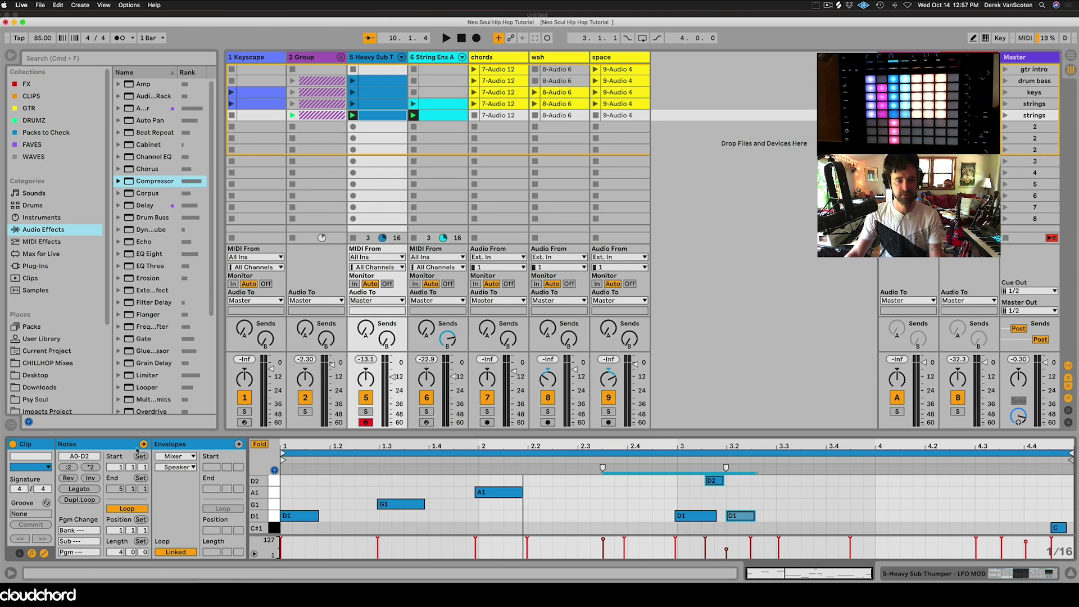
pyautogui.hotkey('shift', 'Tab')
pyautogui.hotkey('shift', 'Tab')
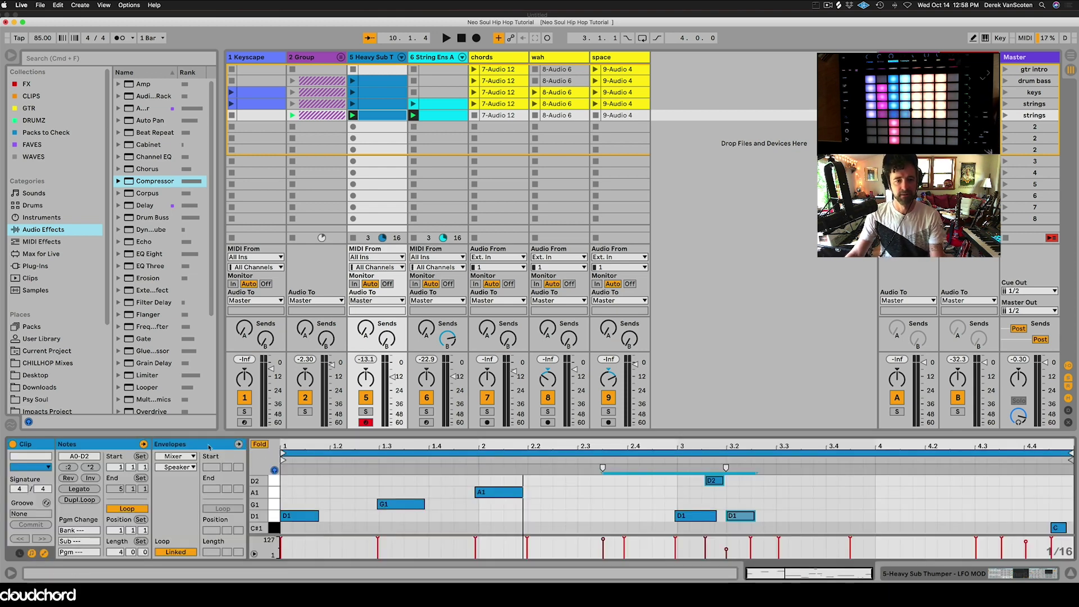
# Step: Show the bass clip's MIDI Ctrl Pitch Bend envelope and audition the clip
pyautogui.click(237, 444)
pyautogui.click(176, 456)
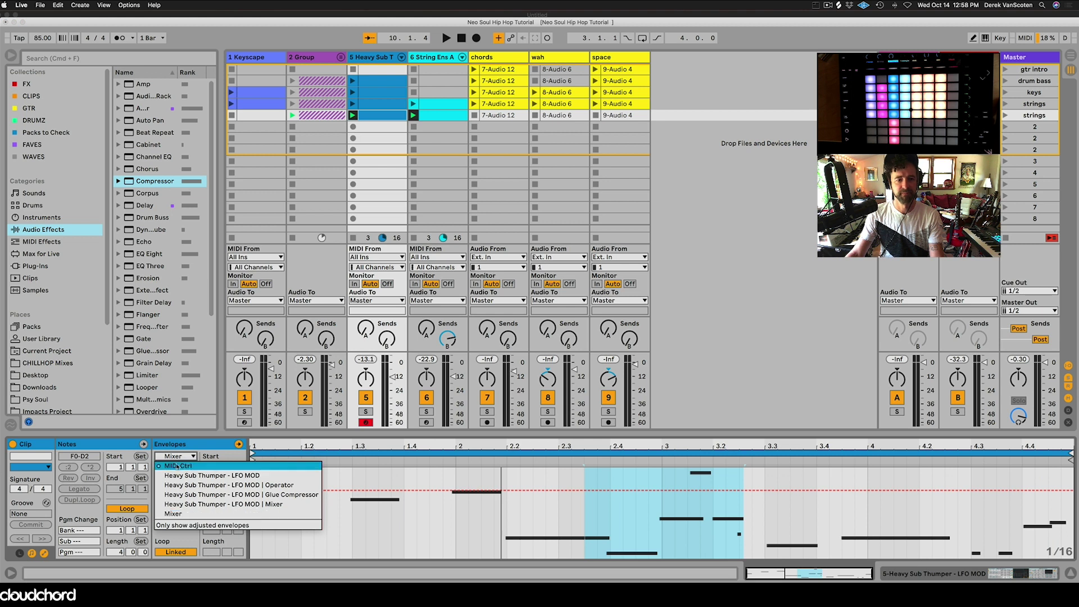
pyautogui.click(225, 478)
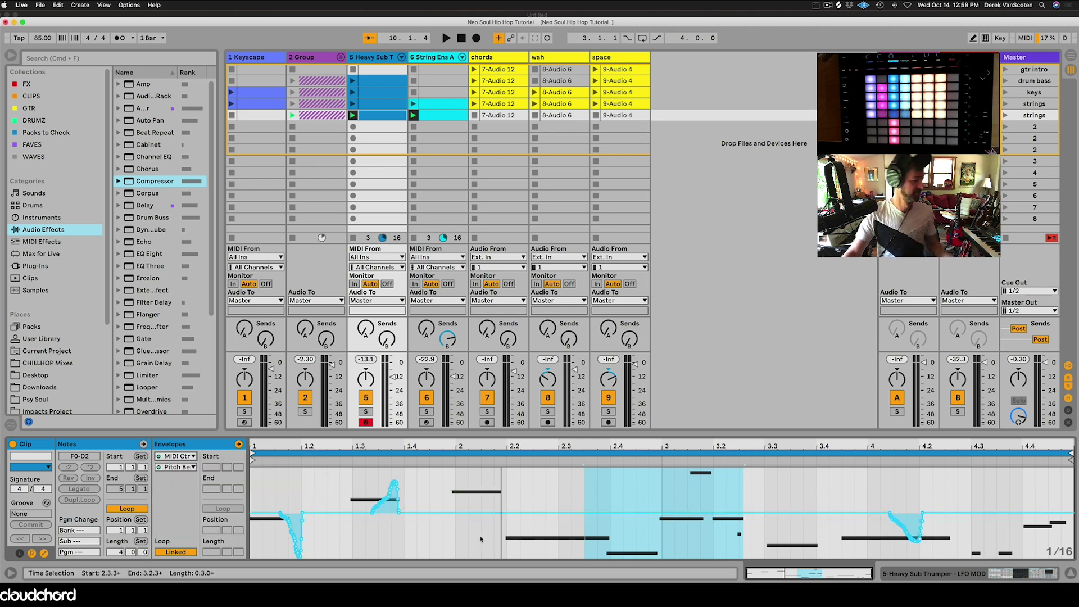
pyautogui.press('space')
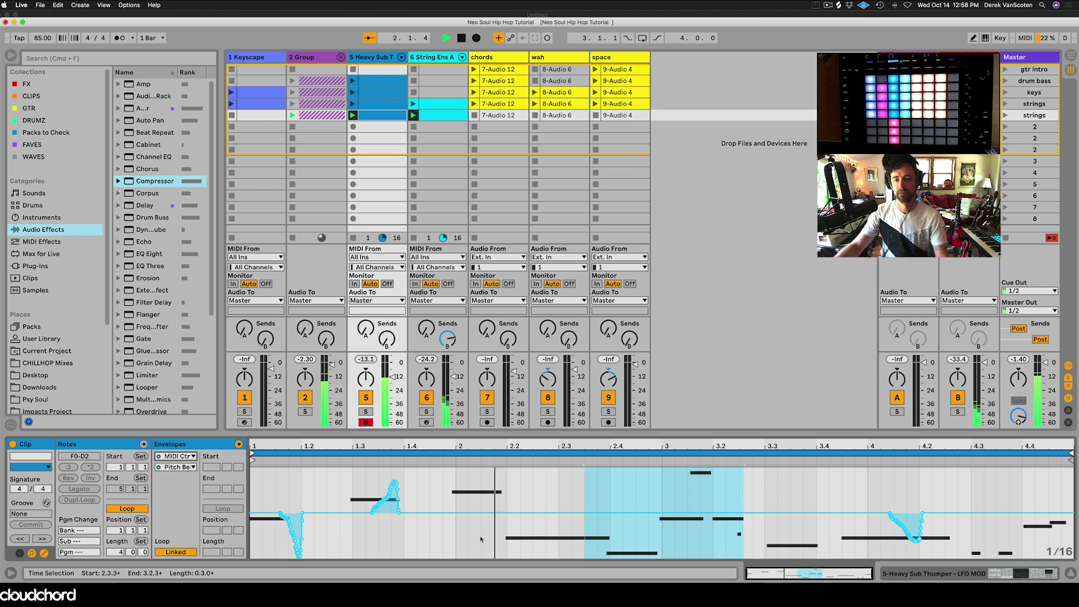
pyautogui.press('space')
# Step: Try to scale down the pitch bend curve selected from 1.3.1 to 1.4.3, checking the Envelope Editor help for the controls
pyautogui.moveTo(352, 495); pyautogui.dragTo(429, 495)
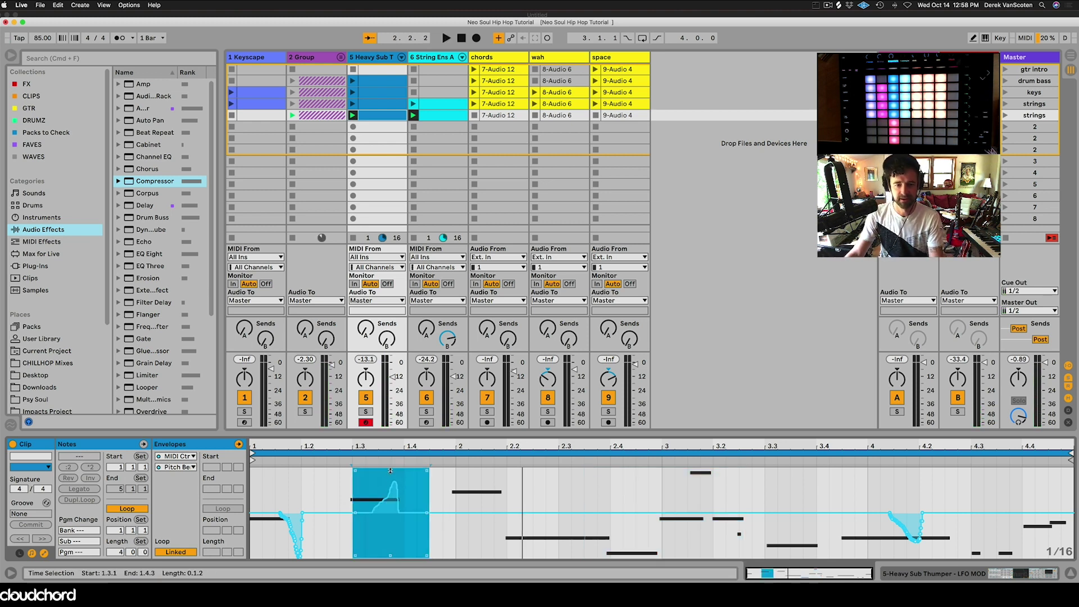
pyautogui.click(11, 573)
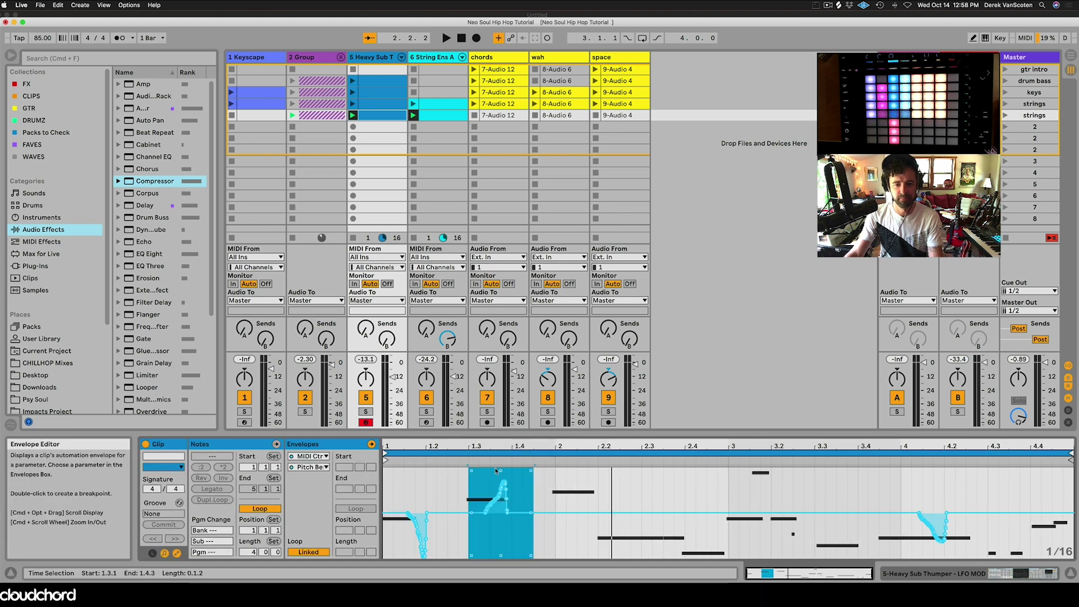
pyautogui.moveTo(500, 471); pyautogui.dragTo(503, 498)
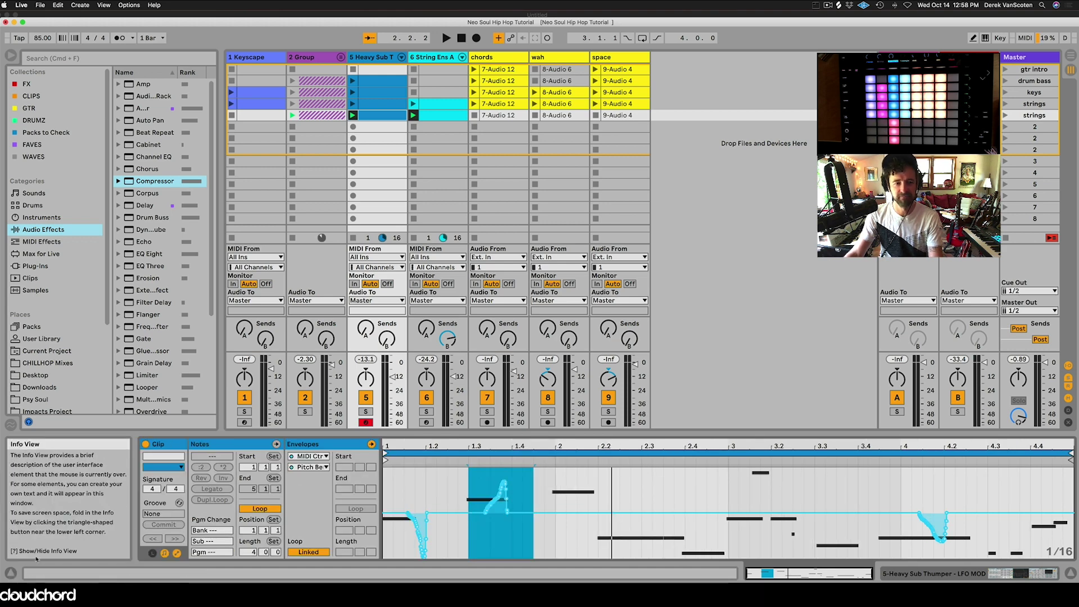
pyautogui.hotkey('shift', '?')
pyautogui.moveTo(393, 497); pyautogui.dragTo(391, 472)
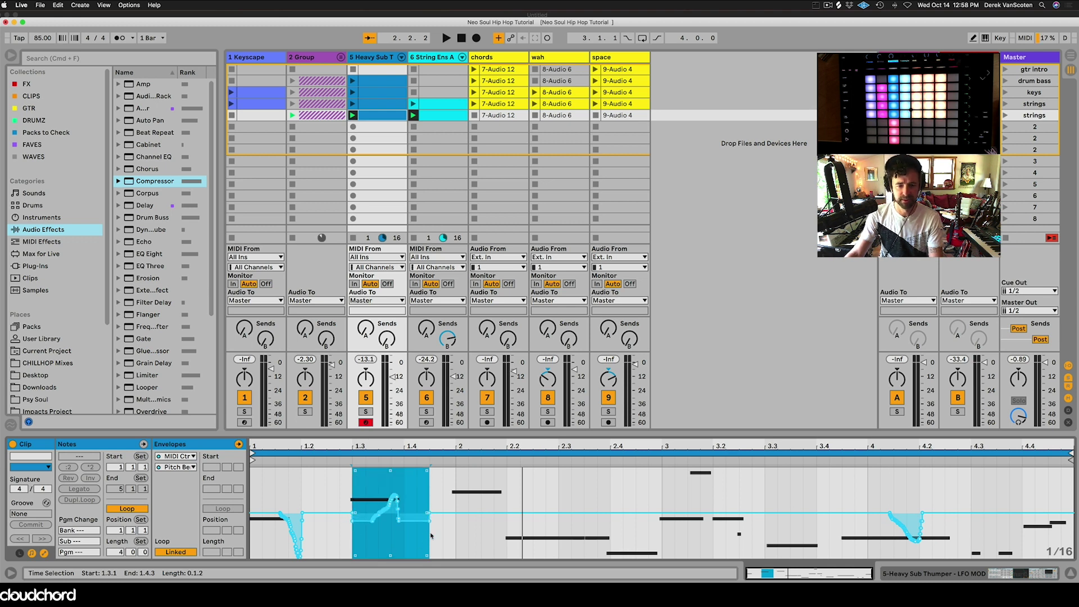
pyautogui.click(430, 539)
pyautogui.keyDown('shift'); pyautogui.click(382, 514); pyautogui.keyUp('shift')
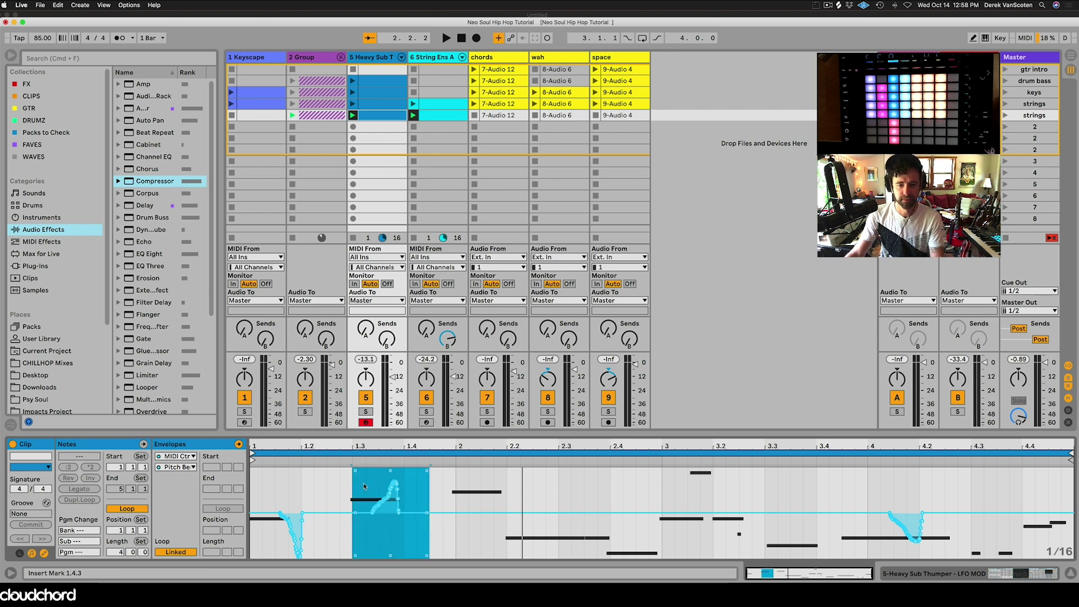
# Step: Scale down the upward pitch bend between 1.3.2 and 1.4.1, keeping its base on the centre line, and audition the scene
pyautogui.moveTo(365, 486); pyautogui.dragTo(386, 472)
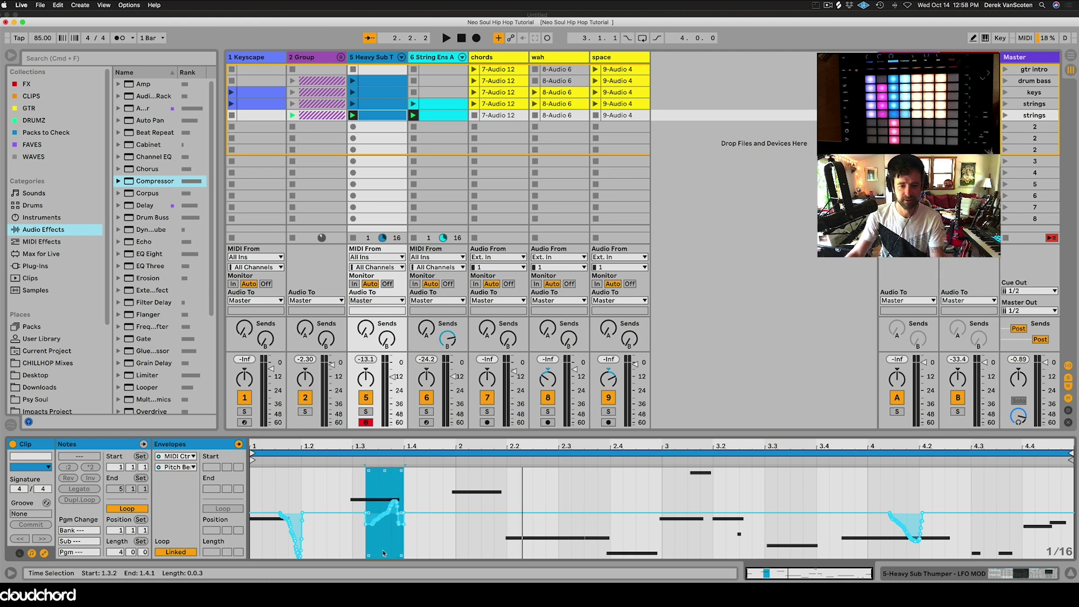
pyautogui.moveTo(384, 553); pyautogui.dragTo(384, 539)
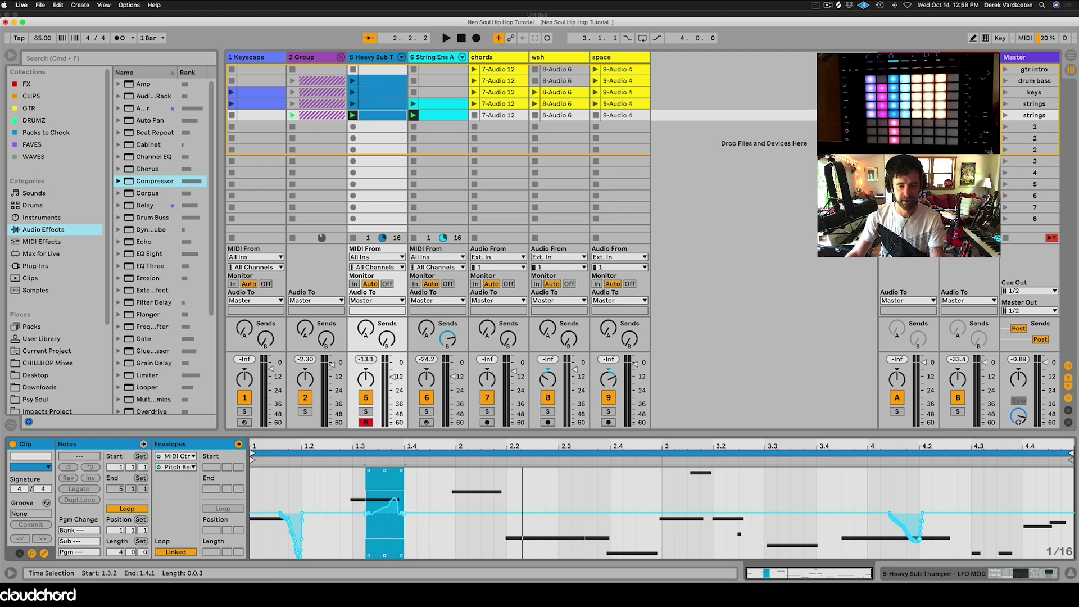
pyautogui.press('space')
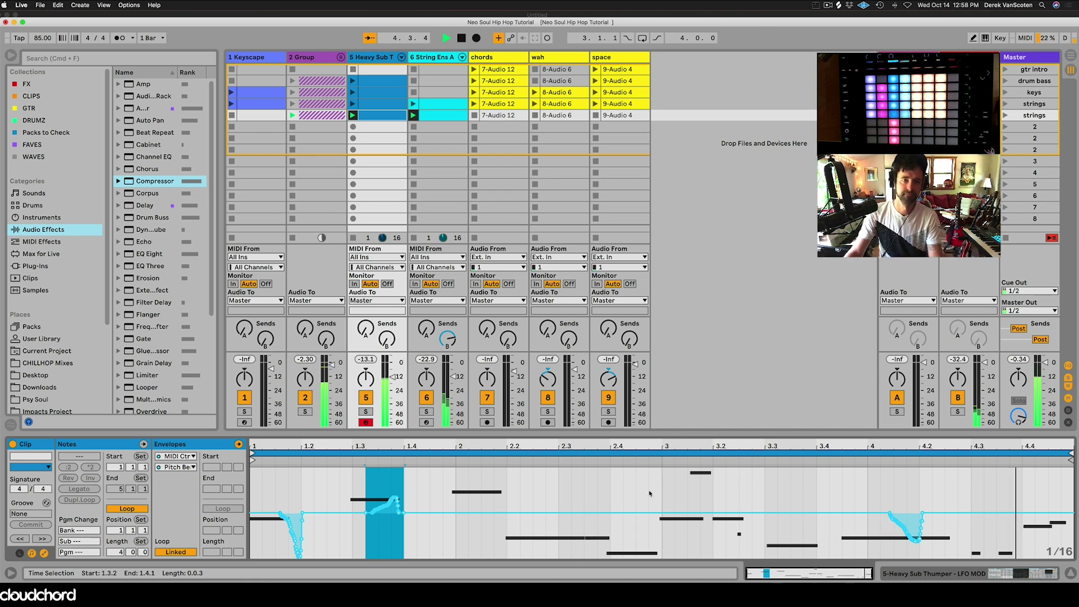
pyautogui.press('space')
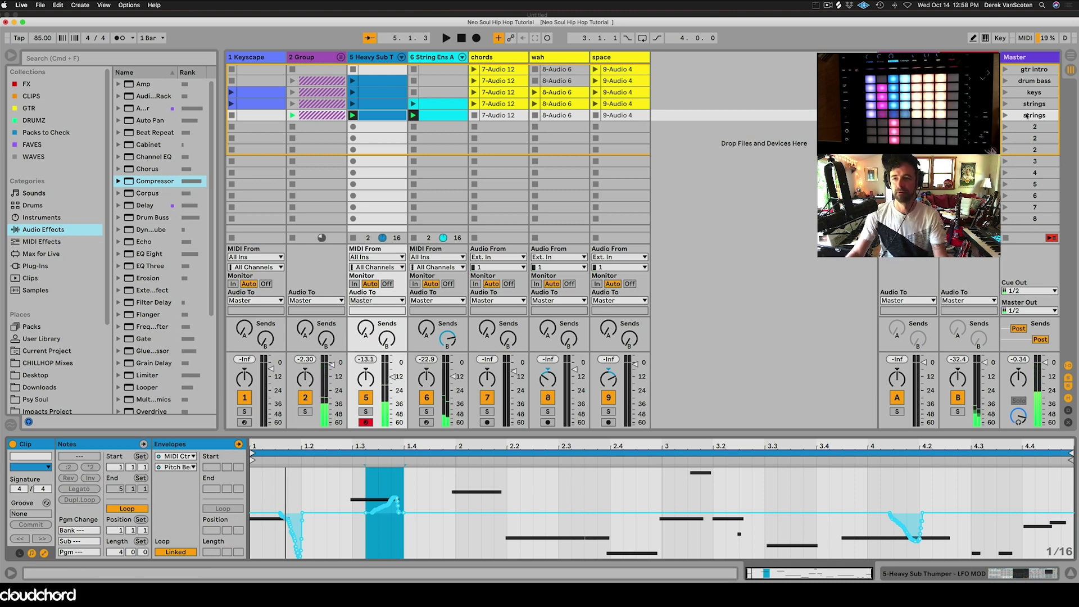
# Step: Return the transport to the beginning of the song and start recording the scene performance into the arrangement
pyautogui.click(1026, 116)
pyautogui.click(634, 118)
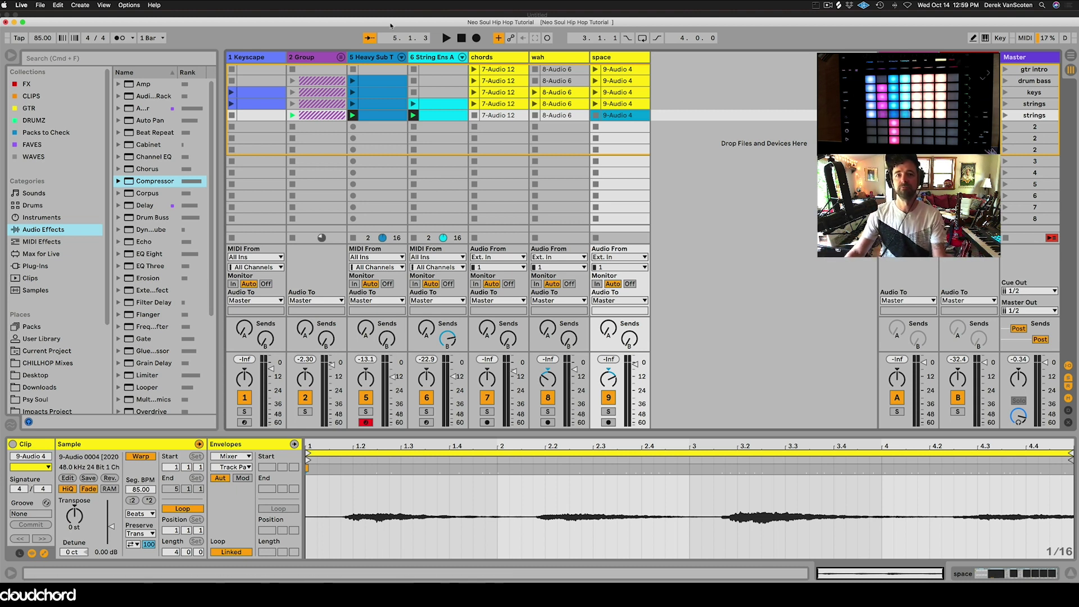
pyautogui.click(461, 39)
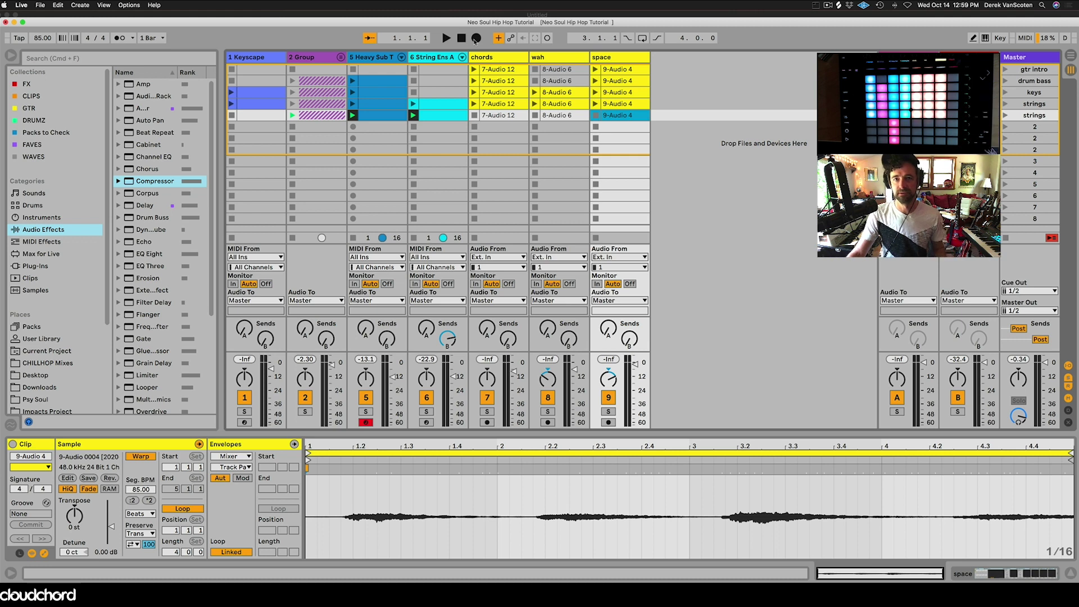
pyautogui.press('space')
pyautogui.click(476, 38)
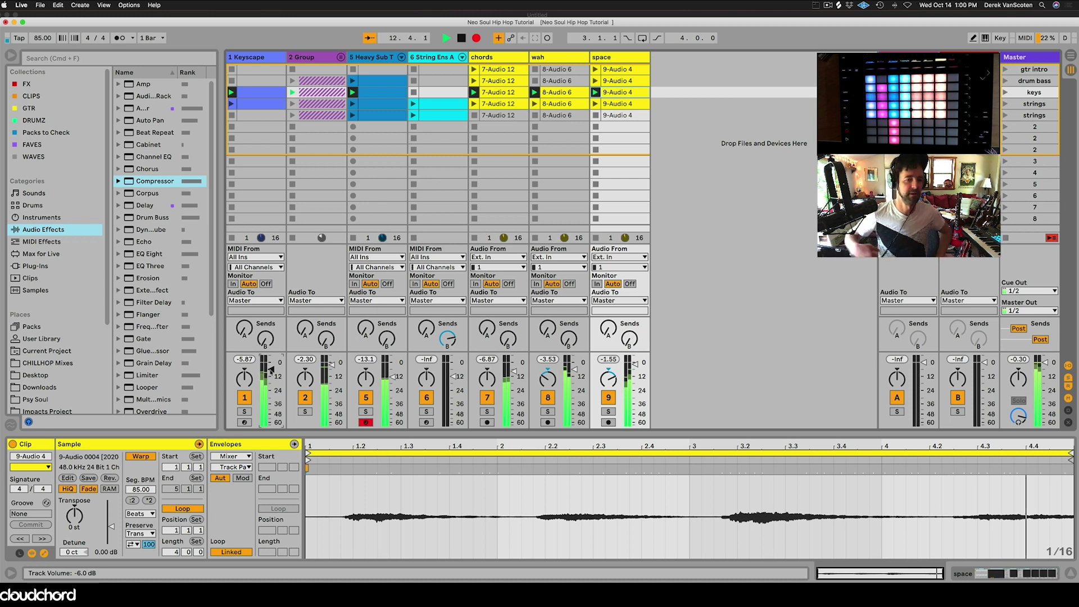
# Step: Lower the Keyscape track volume to -9.7 dB during recording and check the arrangement as the launched scenes are captured
pyautogui.moveTo(270, 369); pyautogui.dragTo(271, 373)
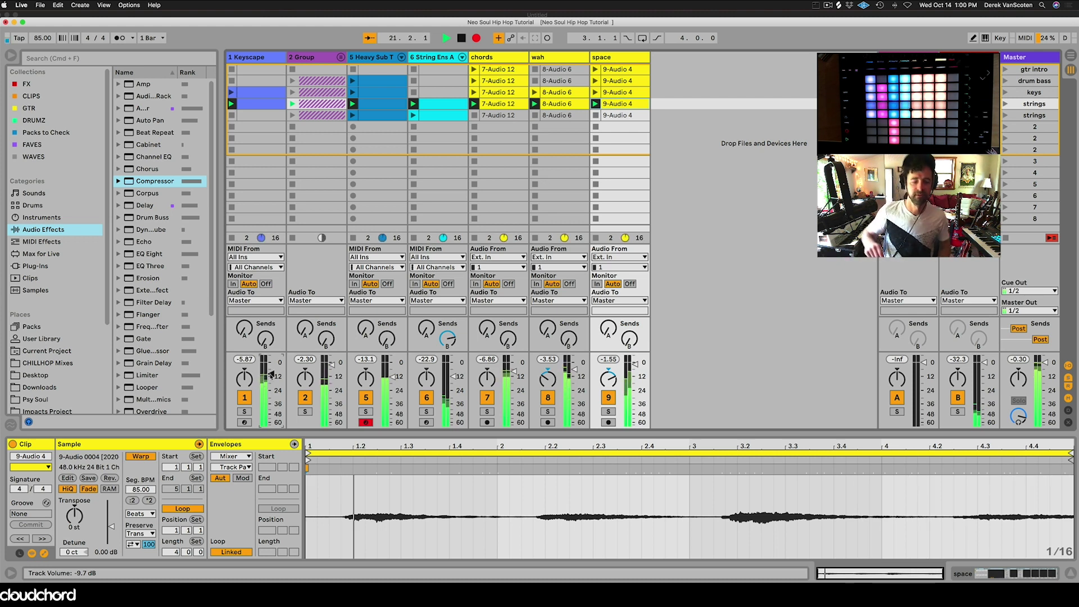
pyautogui.press('Tab')
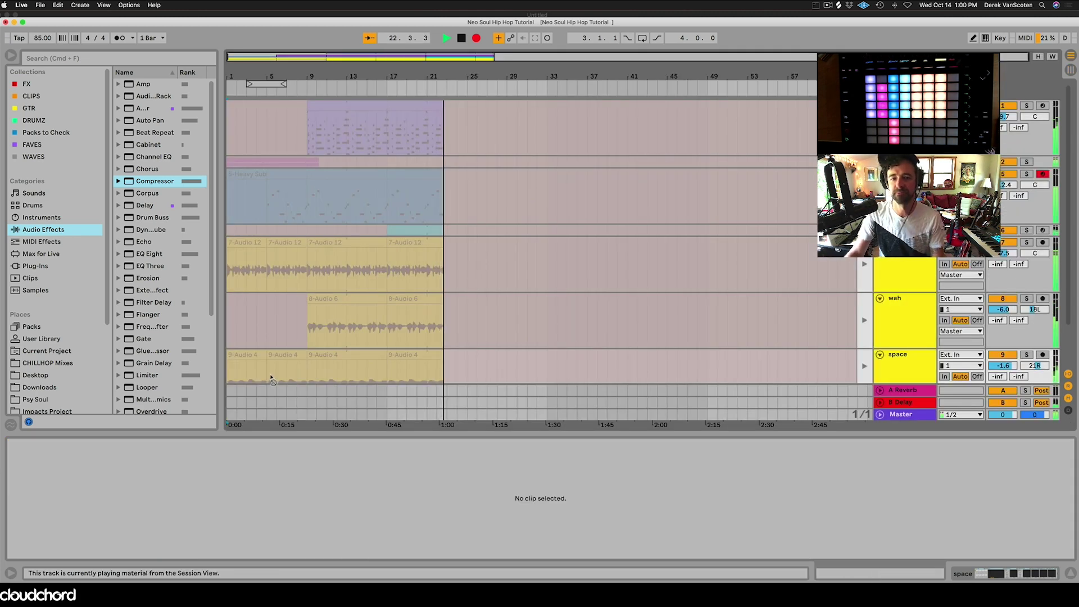
pyautogui.press('Tab')
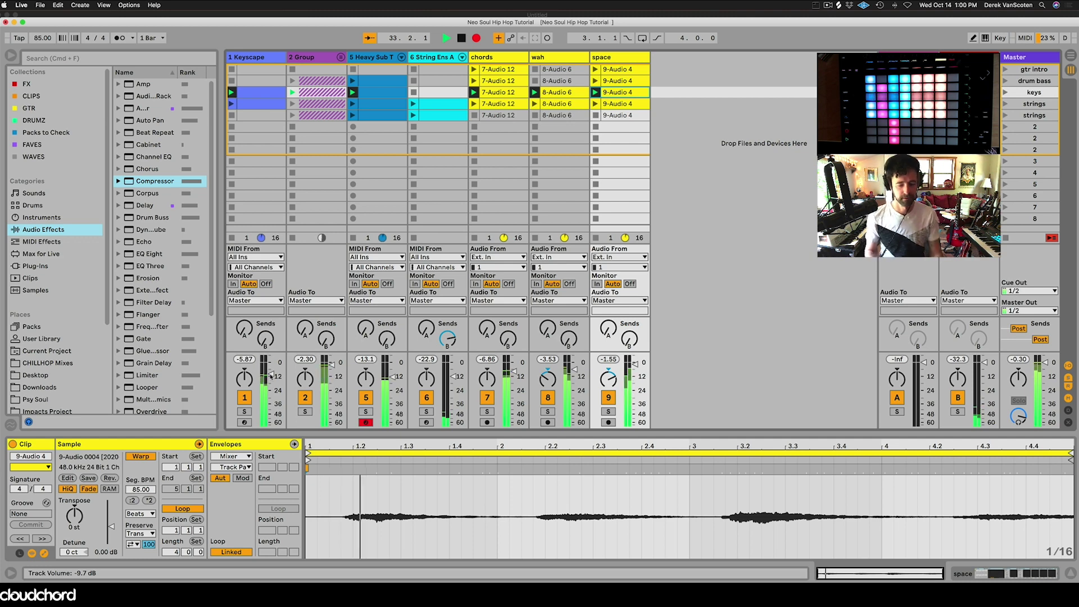
pyautogui.press('Tab')
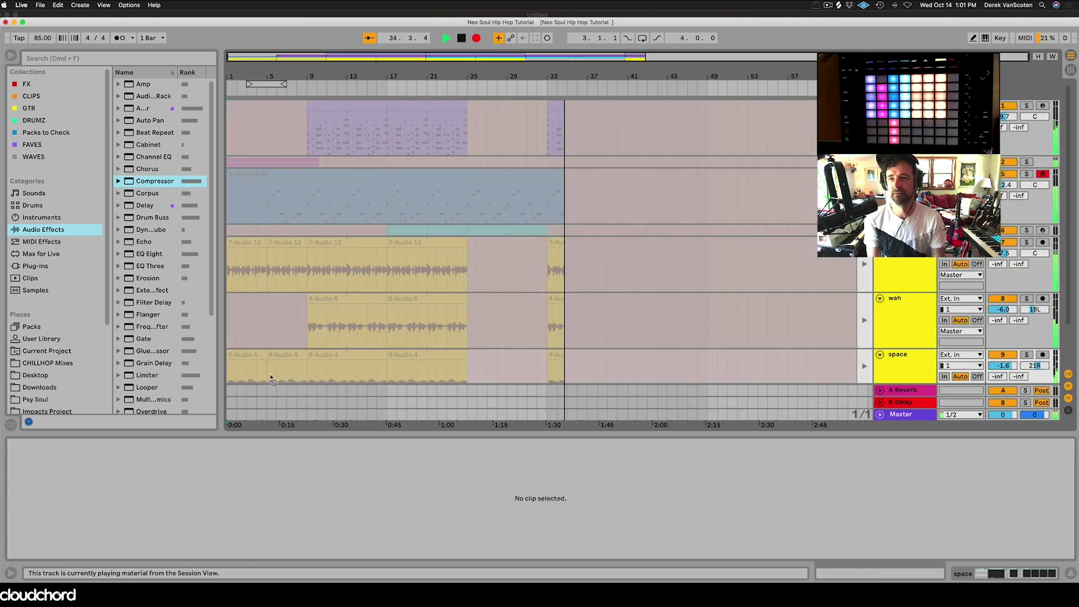
pyautogui.press('Tab')
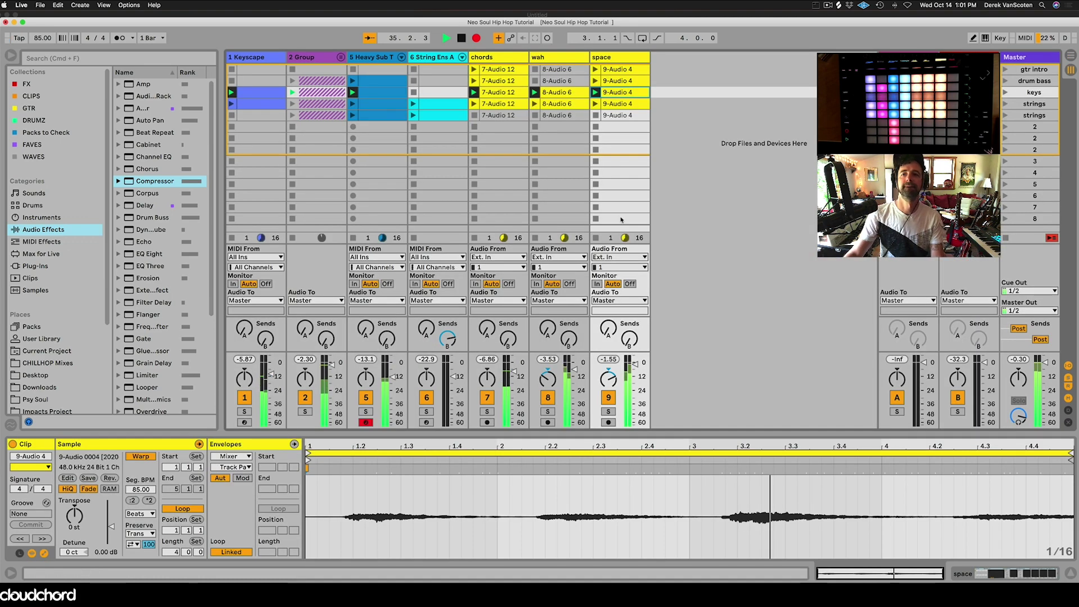
pyautogui.click(828, 5)
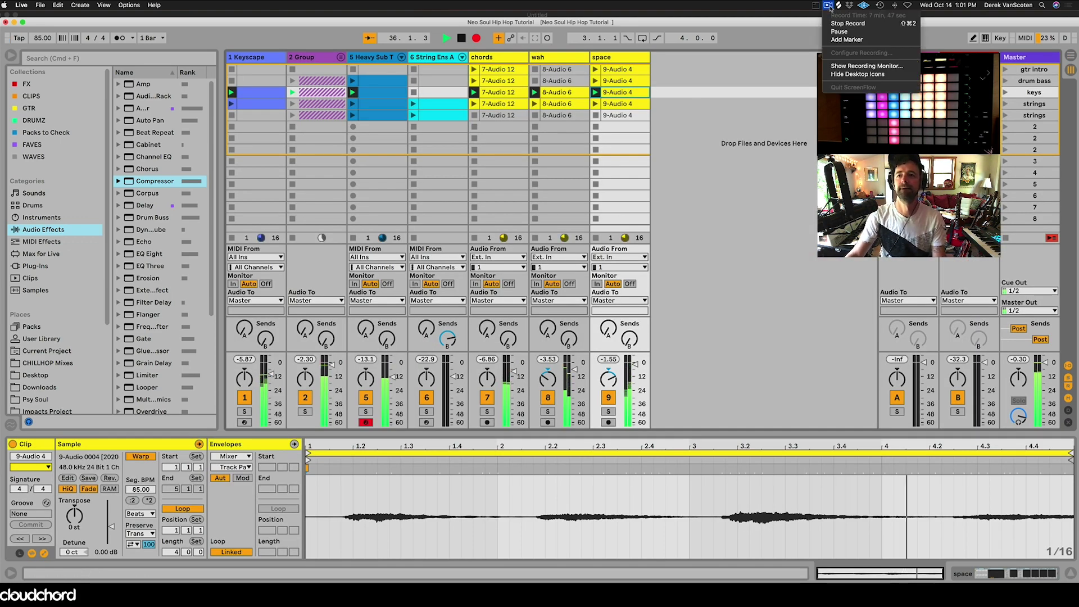
pyautogui.click(830, 8)
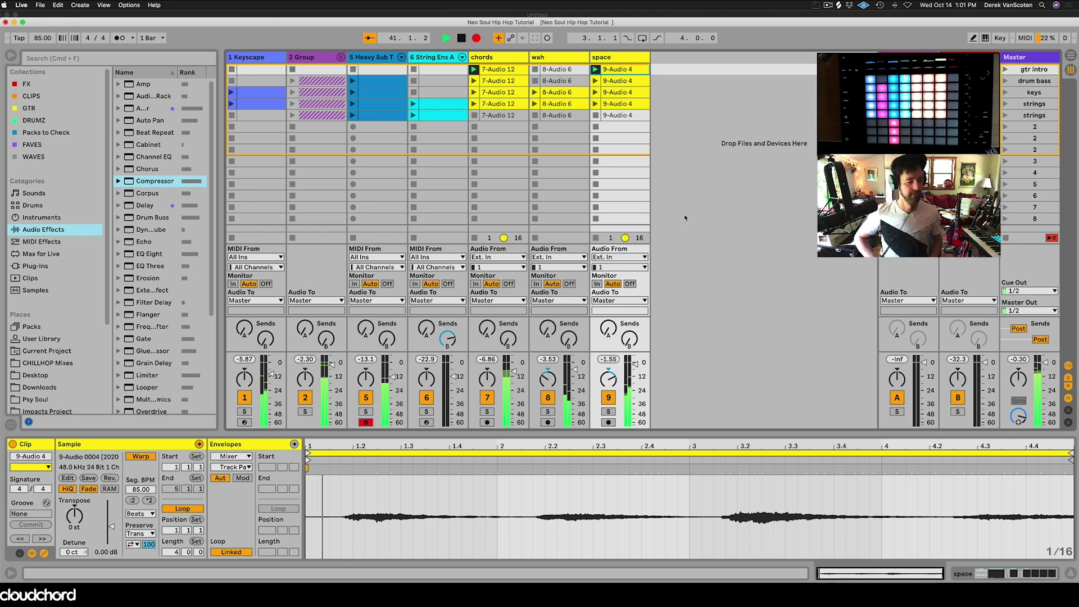
# Step: Check the captured arrangement, stop all clips after the gtr intro scene, and end the recording
pyautogui.press('Tab')
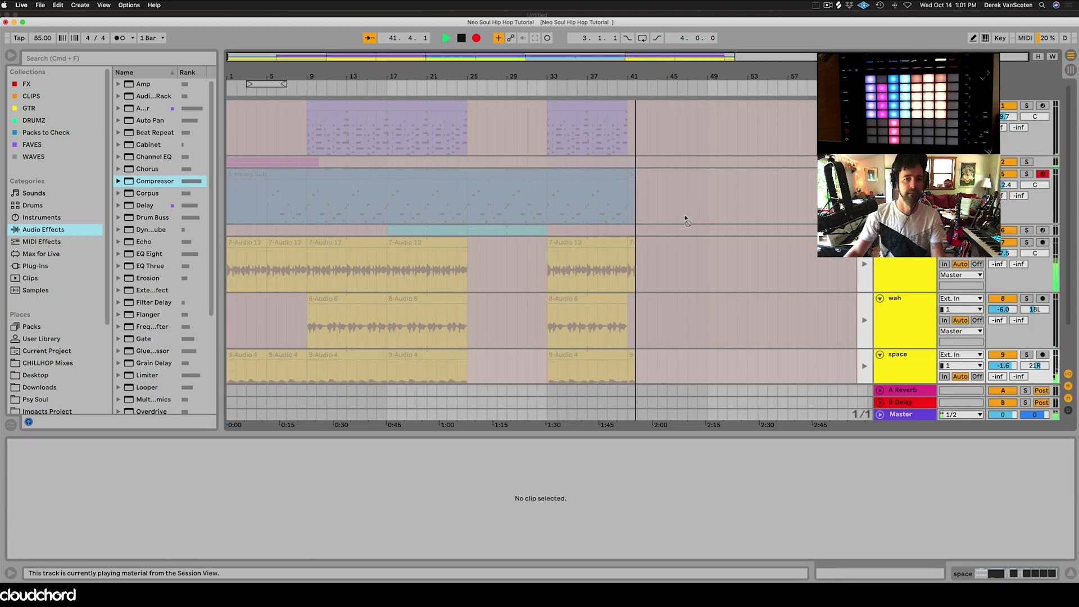
pyautogui.press('Tab')
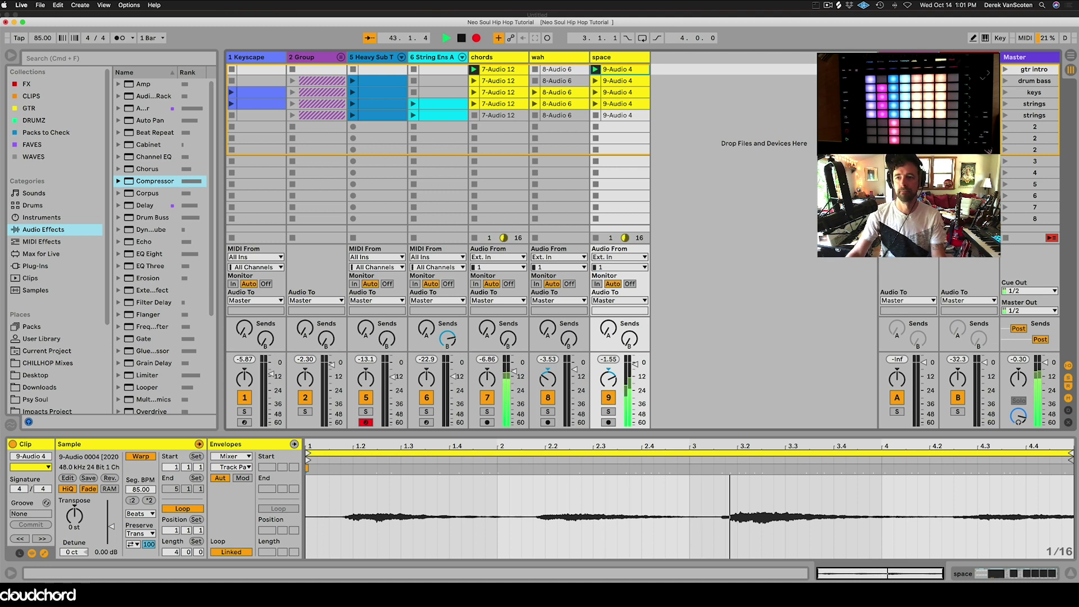
pyautogui.click(1006, 238)
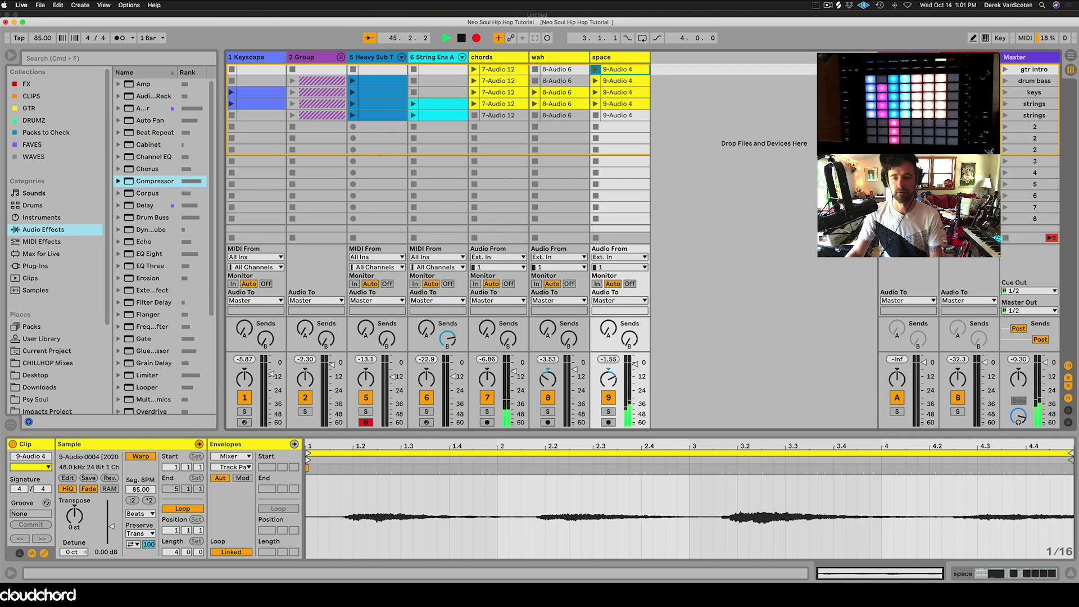
pyautogui.press('Tab')
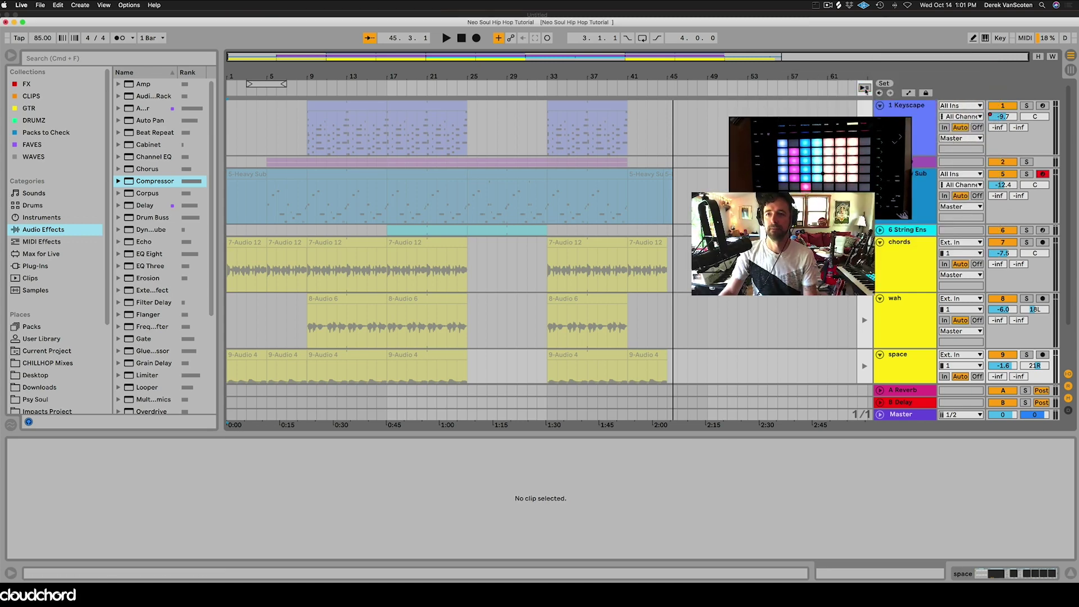
# Step: Switch all tracks back to arrangement playback and play the recorded song from bar 17
pyautogui.click(864, 88)
pyautogui.press('space')
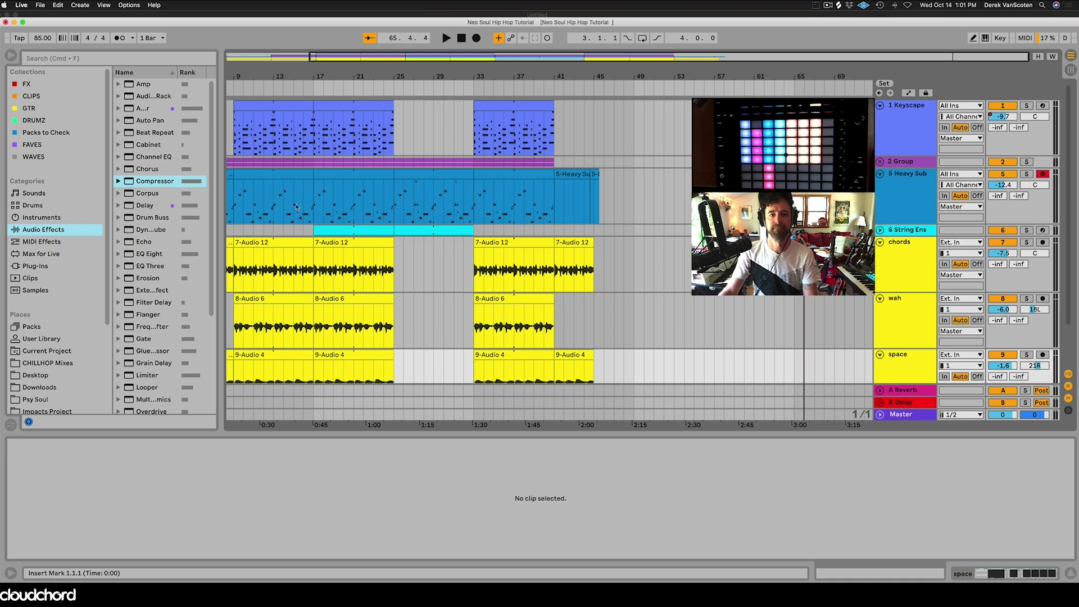
pyautogui.click(315, 213)
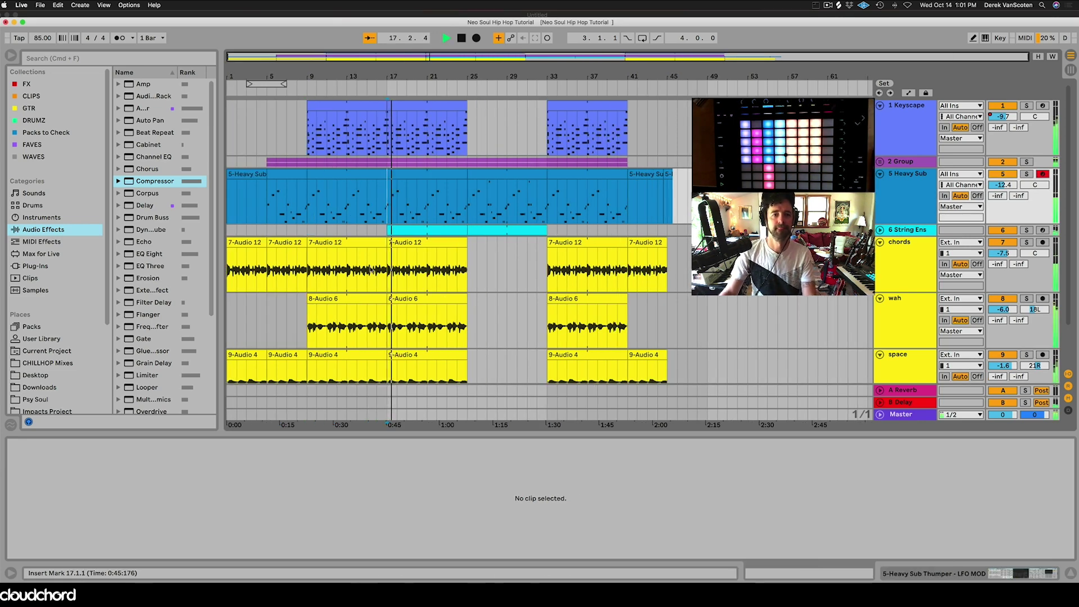
pyautogui.scroll(-3, 492, 327)
pyautogui.scroll(3, 492, 327)
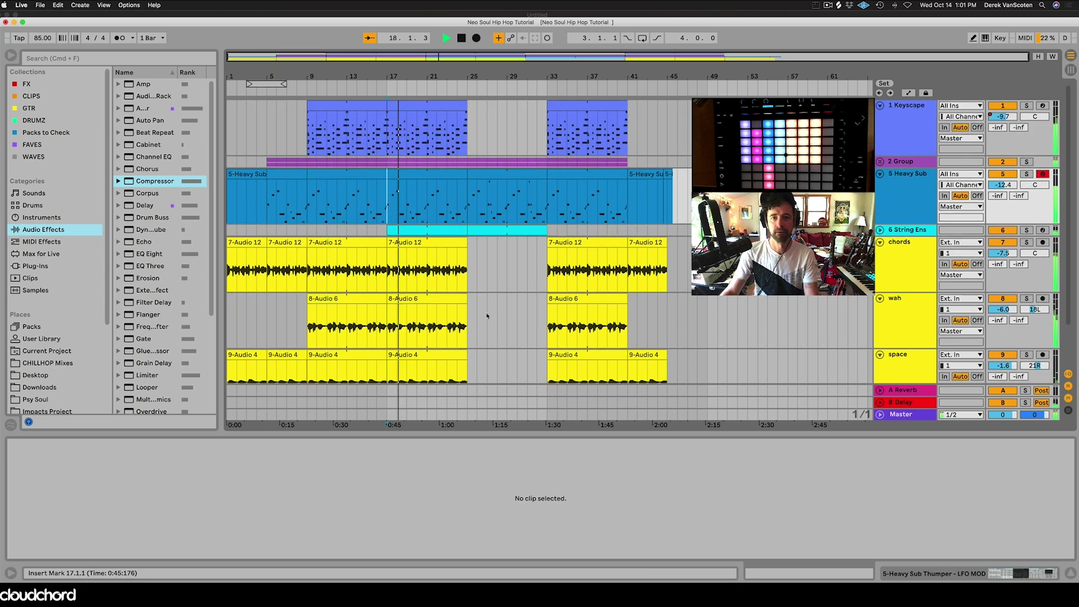
# Step: Unfold the drum group in the arrangement and play from bar 25, where the chords drop out
pyautogui.click(880, 161)
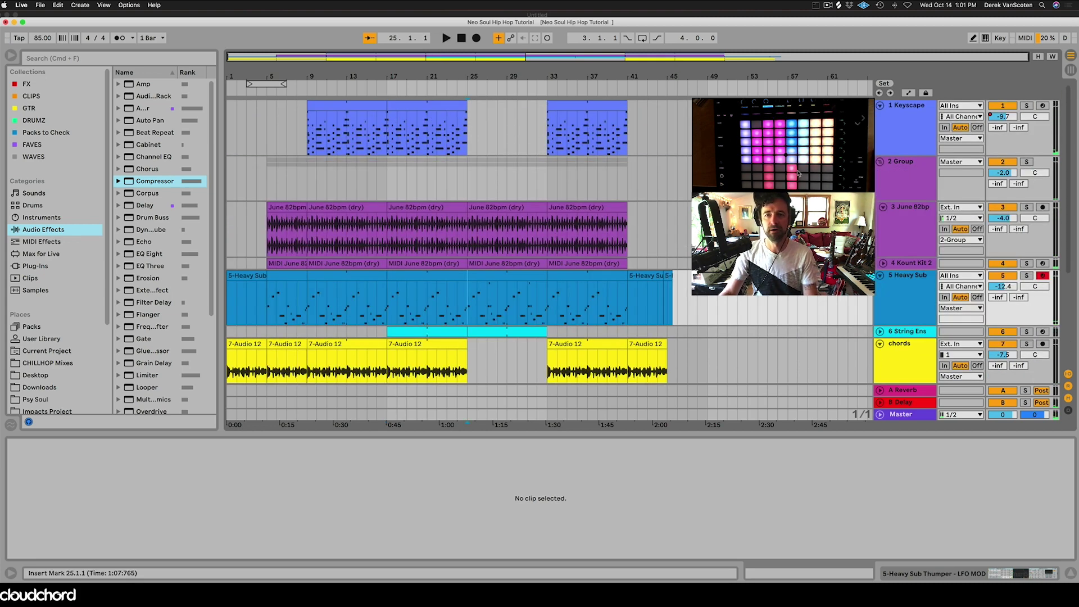
pyautogui.press('+')
pyautogui.press('-')
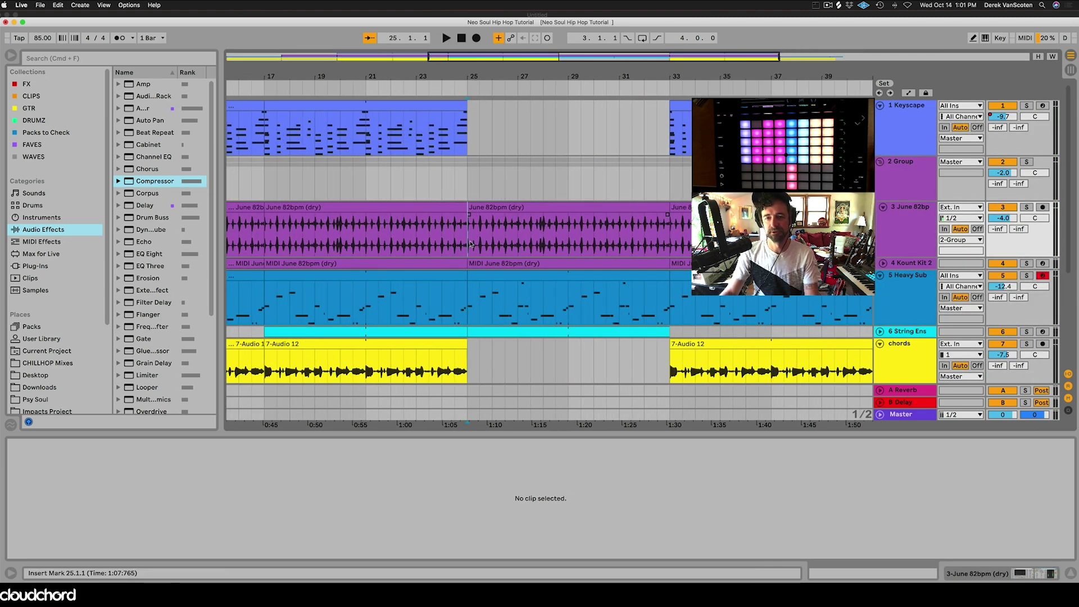
pyautogui.press('space')
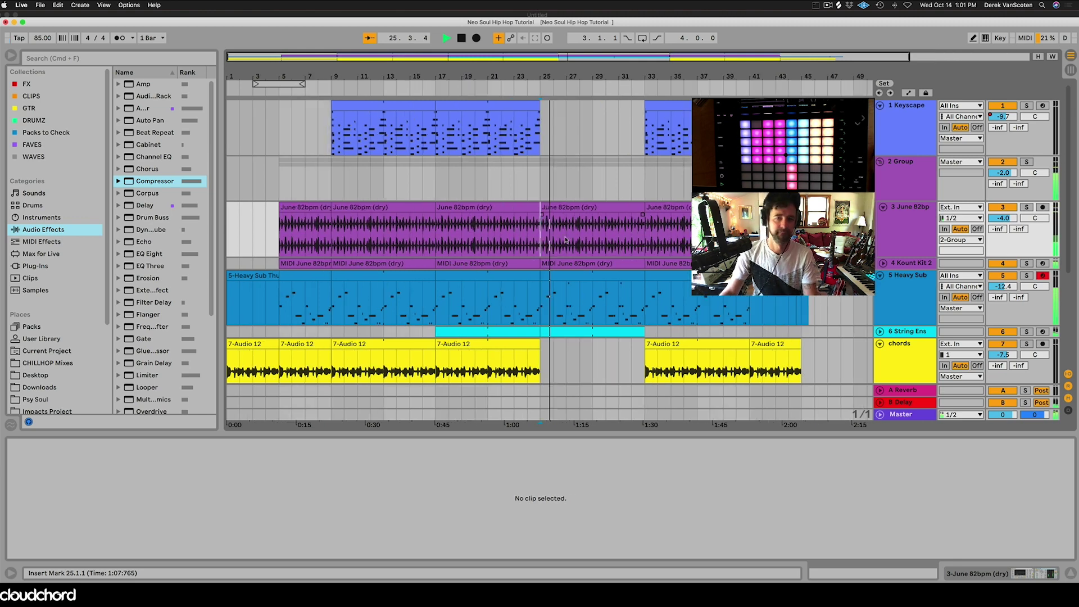
# Step: Split the June 82bpm drum loop at bar 27.3 and bar 28 to isolate the half bar between them
pyautogui.press('+')
pyautogui.press('+')
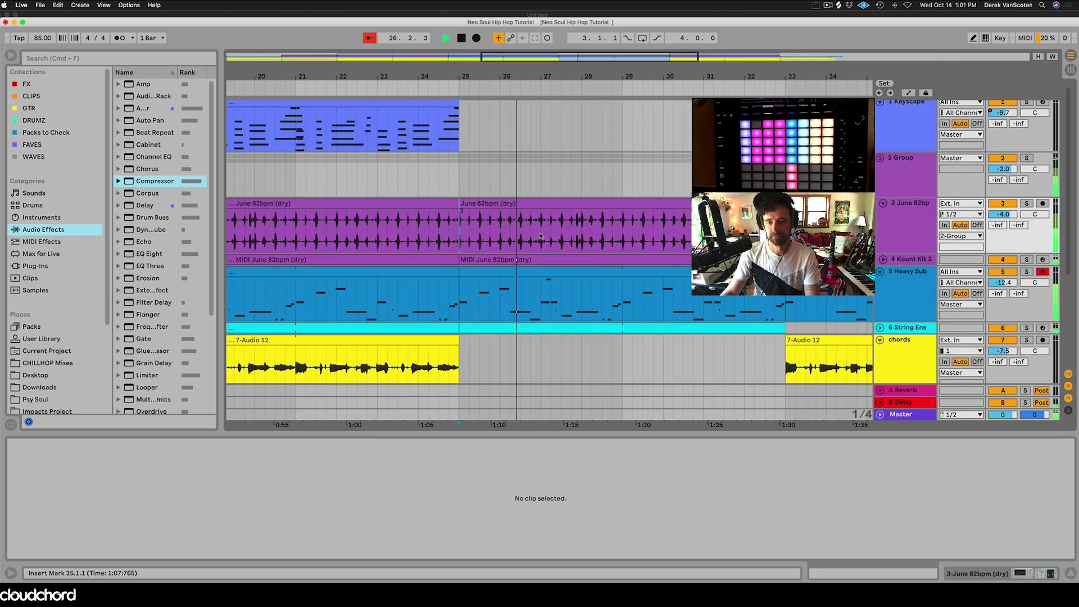
pyautogui.press('+')
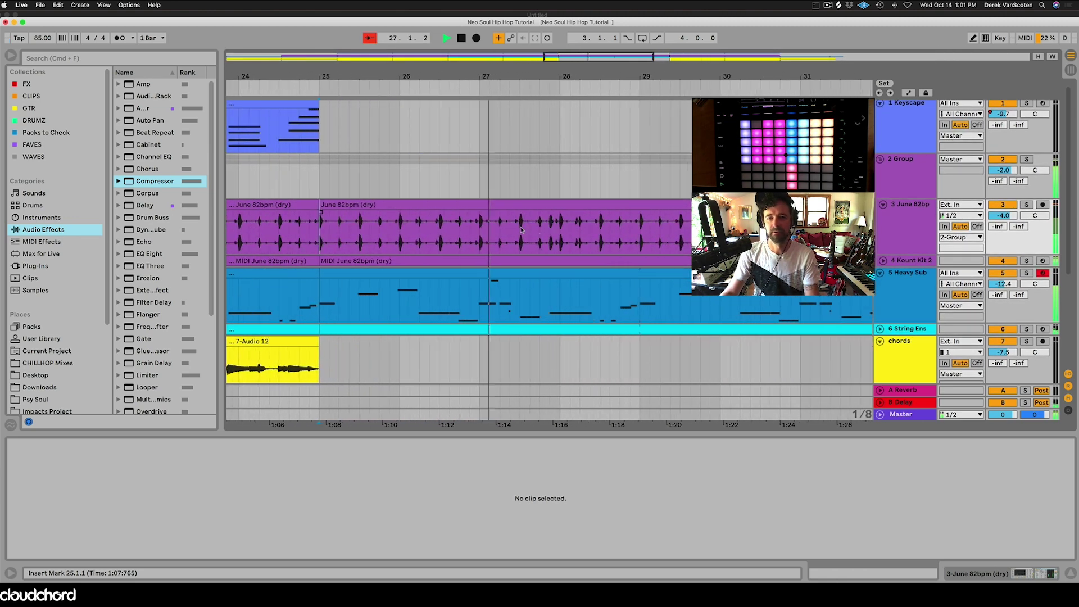
pyautogui.press('space')
pyautogui.moveTo(520, 231); pyautogui.dragTo(562, 231)
pyautogui.press('super+e')
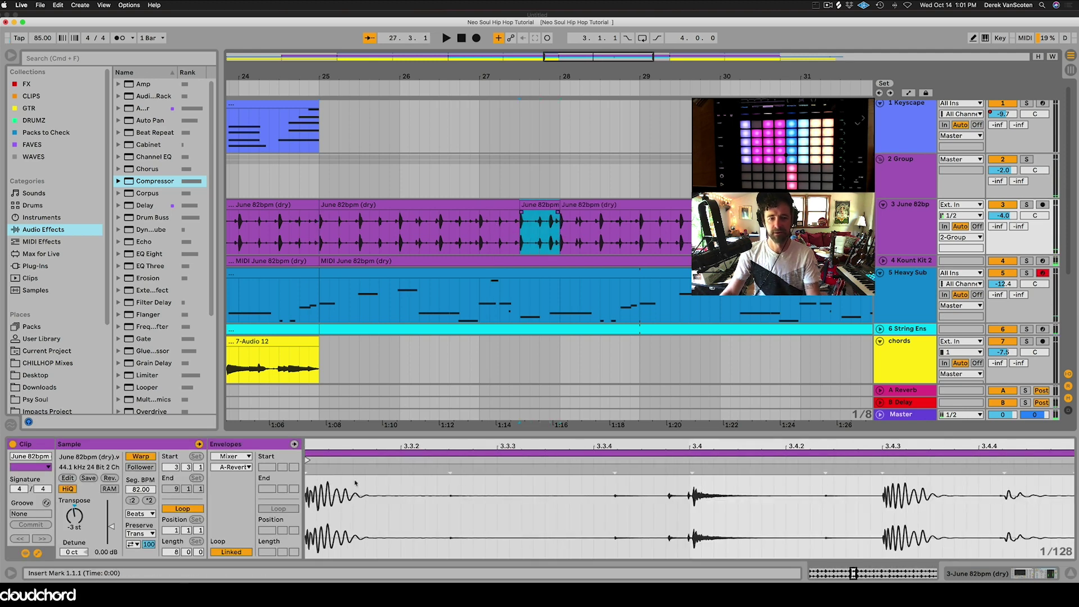
# Step: Add a clip transposition envelope to the isolated half-bar drum clip, falling from 0 st to about -12 st by its last kick
pyautogui.click(294, 444)
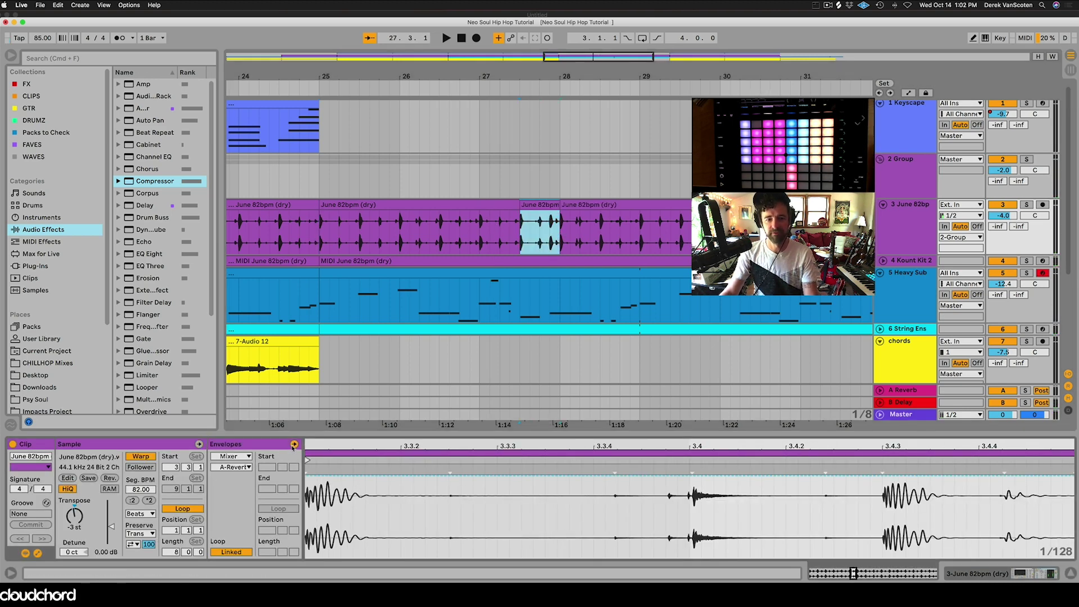
pyautogui.click(227, 456)
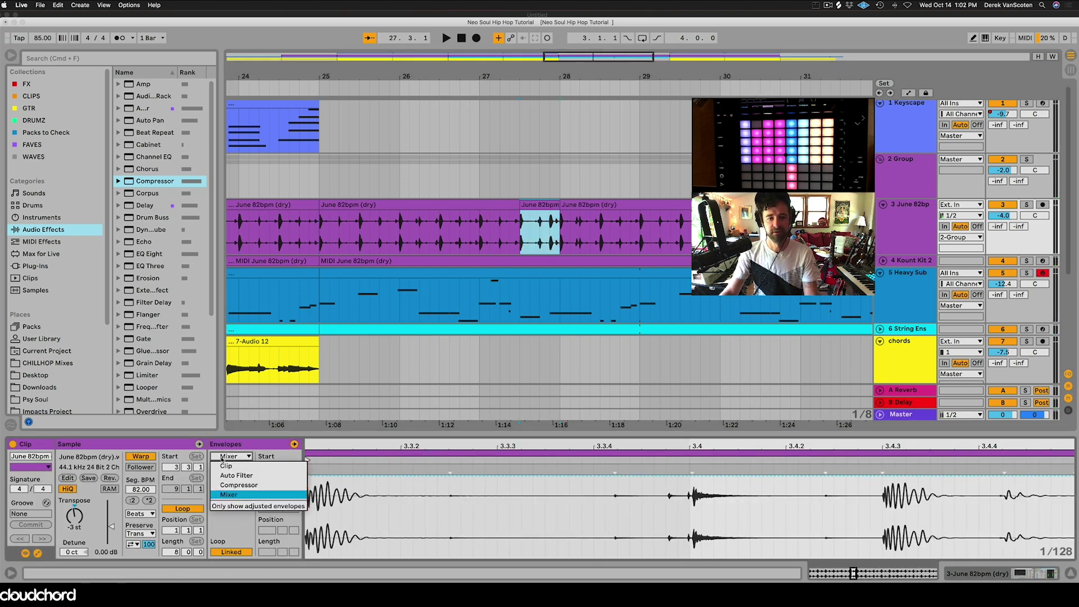
pyautogui.click(226, 466)
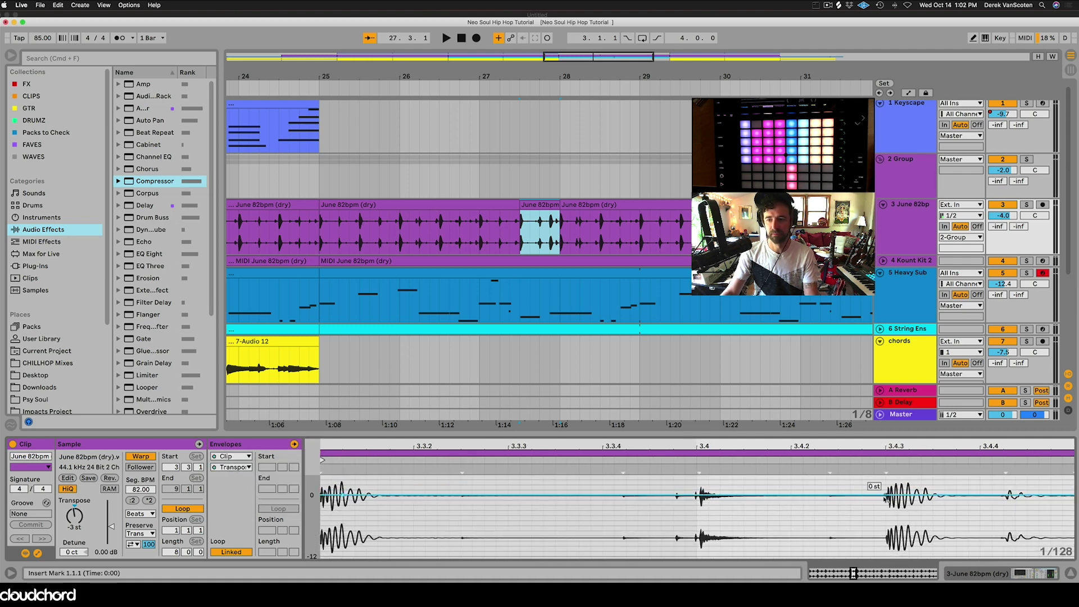
pyautogui.moveTo(344, 495)
pyautogui.mouseDown()
pyautogui.moveTo(344, 537)
pyautogui.moveTo(344, 483)
pyautogui.moveTo(386, 482)
pyautogui.moveTo(344, 511)
pyautogui.moveTo(344, 494)
pyautogui.mouseUp()
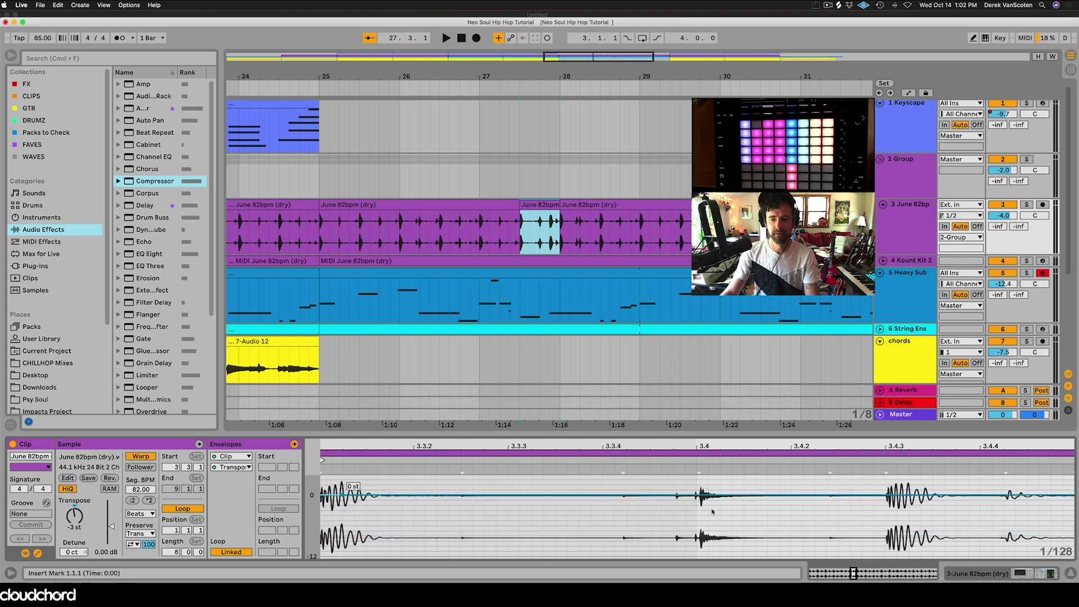
pyautogui.moveTo(888, 494); pyautogui.dragTo(888, 528)
# Step: Play the pitch-dropping drum fill at bar 27.3 with the June 82bpm track soloed, then unsolo it
pyautogui.press('space')
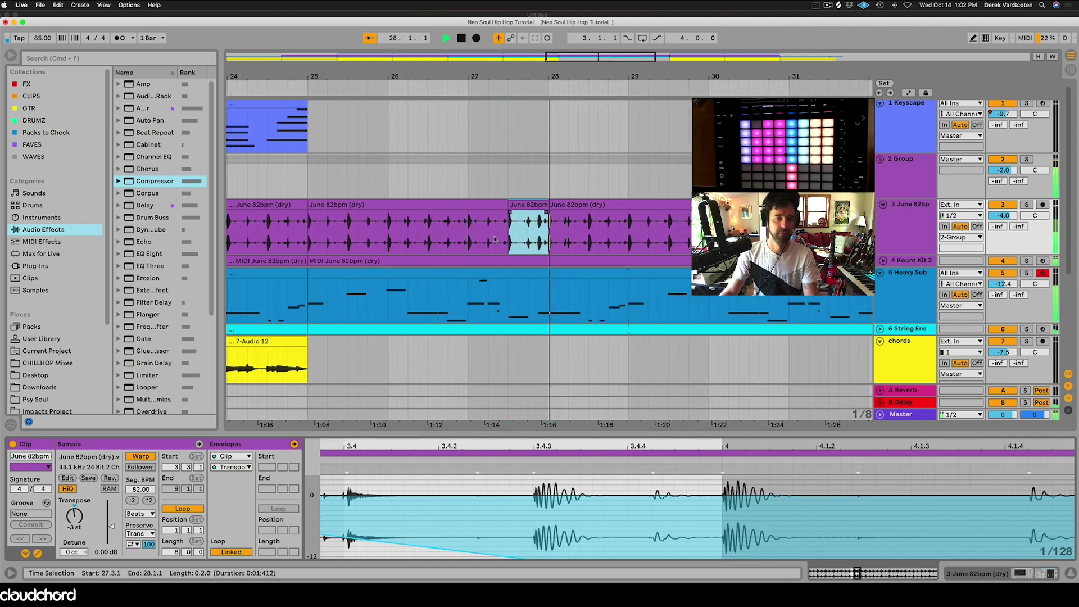
pyautogui.press('-')
pyautogui.press('space')
pyautogui.click(1026, 205)
pyautogui.press('space')
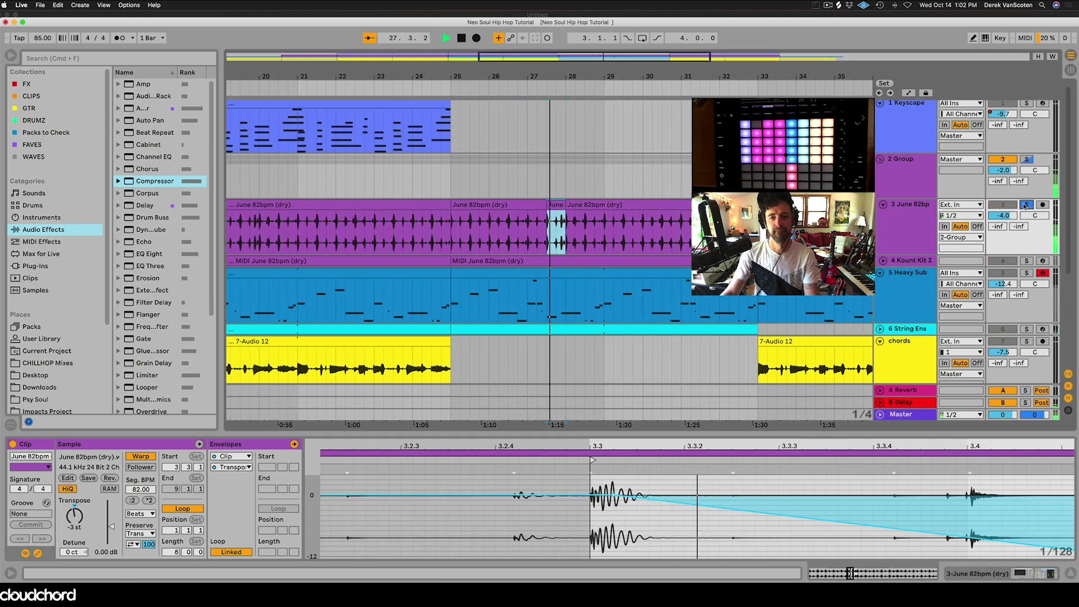
pyautogui.click(1026, 205)
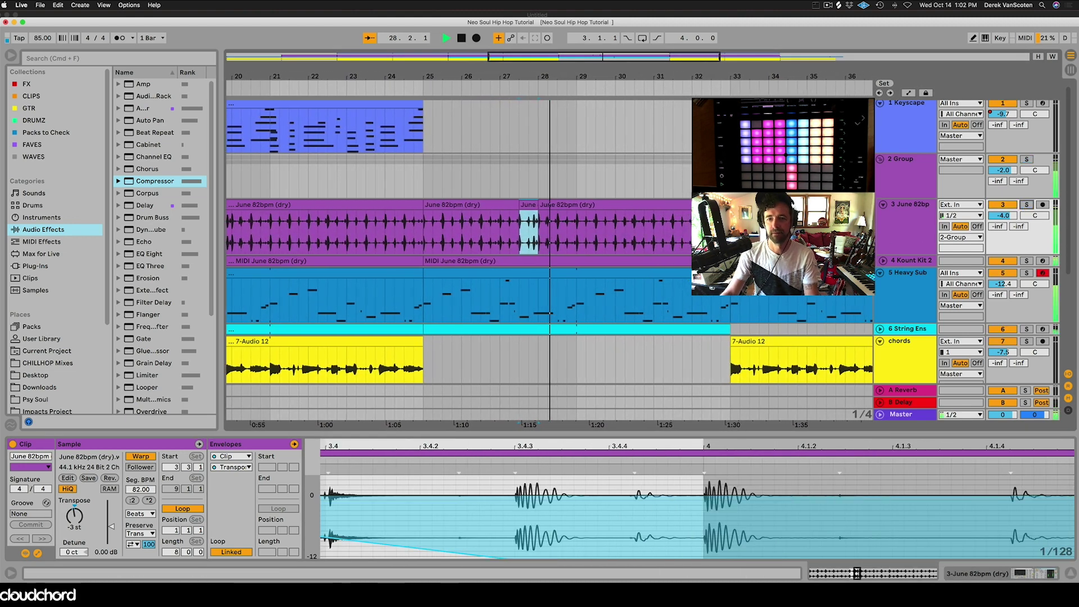
# Step: Duplicate the sixteenth-note drum slice from 29.2.1 to 29.2.2 directly after itself, and play it from 29.1.4
pyautogui.press('+')
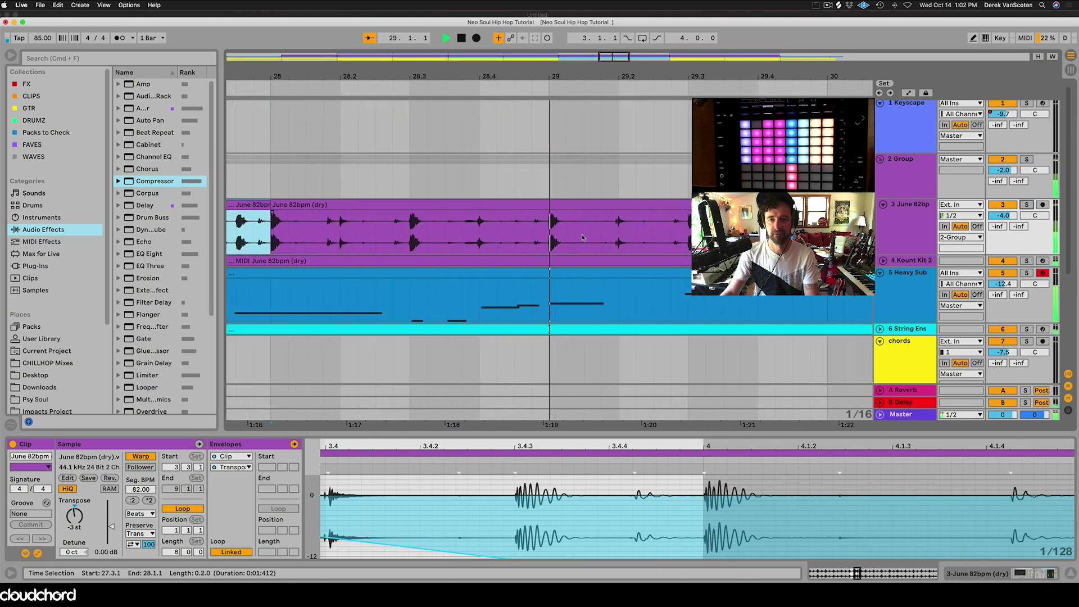
pyautogui.press('+')
pyautogui.press('space')
pyautogui.moveTo(533, 231); pyautogui.dragTo(547, 231)
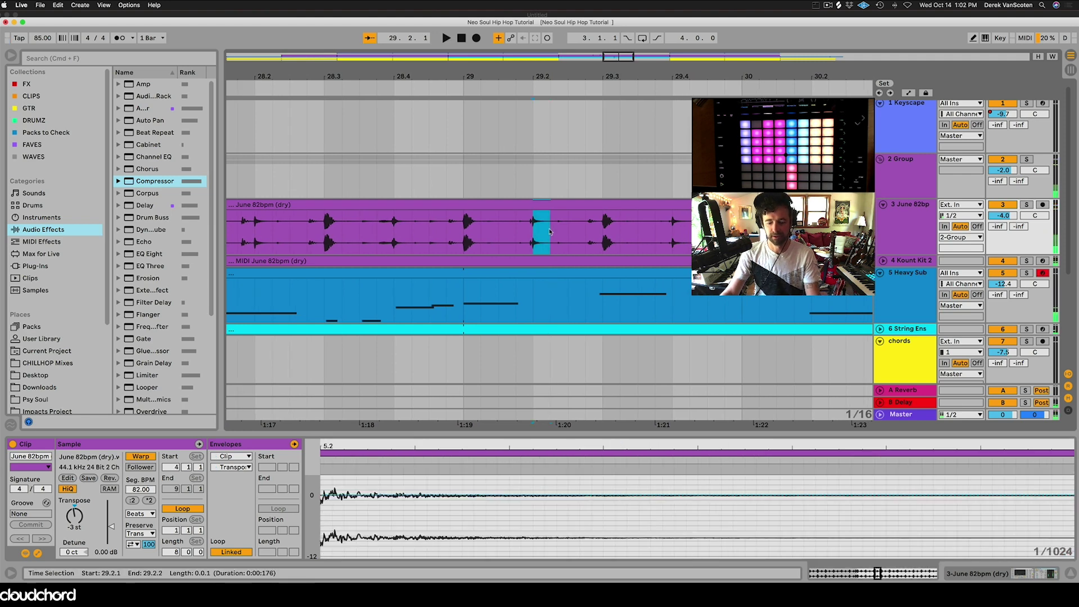
pyautogui.press('super+d')
pyautogui.click(516, 226)
pyautogui.press('space')
pyautogui.press('-')
pyautogui.press('-')
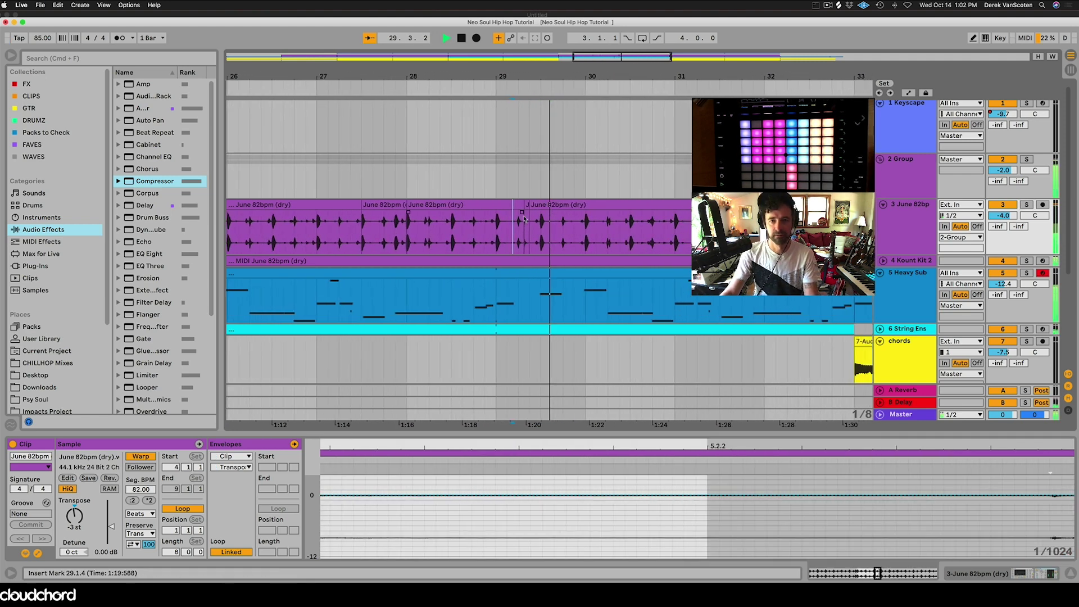
pyautogui.press('space')
# Step: Transpose the repeated drum slice at 29.2.2 down and play the loop from 29.1.1
pyautogui.click(523, 225)
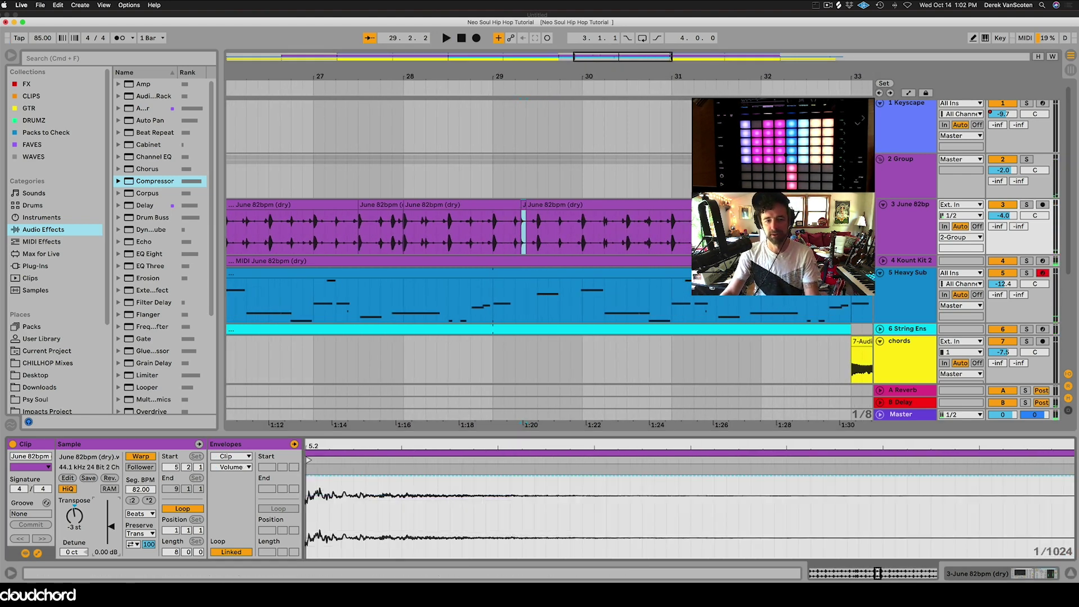
pyautogui.moveTo(74, 516); pyautogui.dragTo(74, 527)
pyautogui.click(488, 231)
pyautogui.press('space')
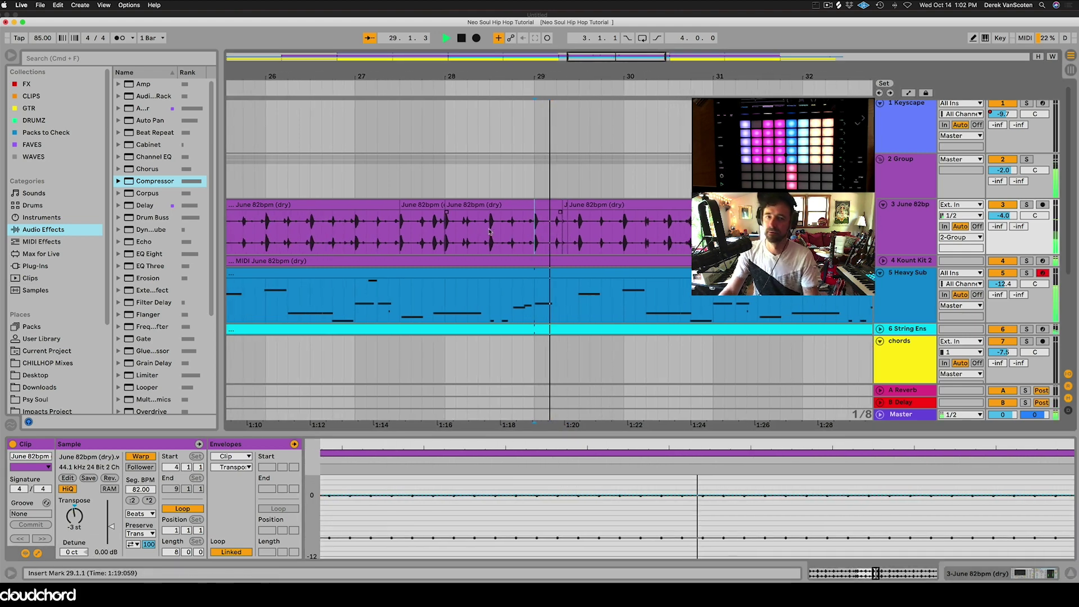
pyautogui.press('-')
pyautogui.press('-')
pyautogui.press('-')
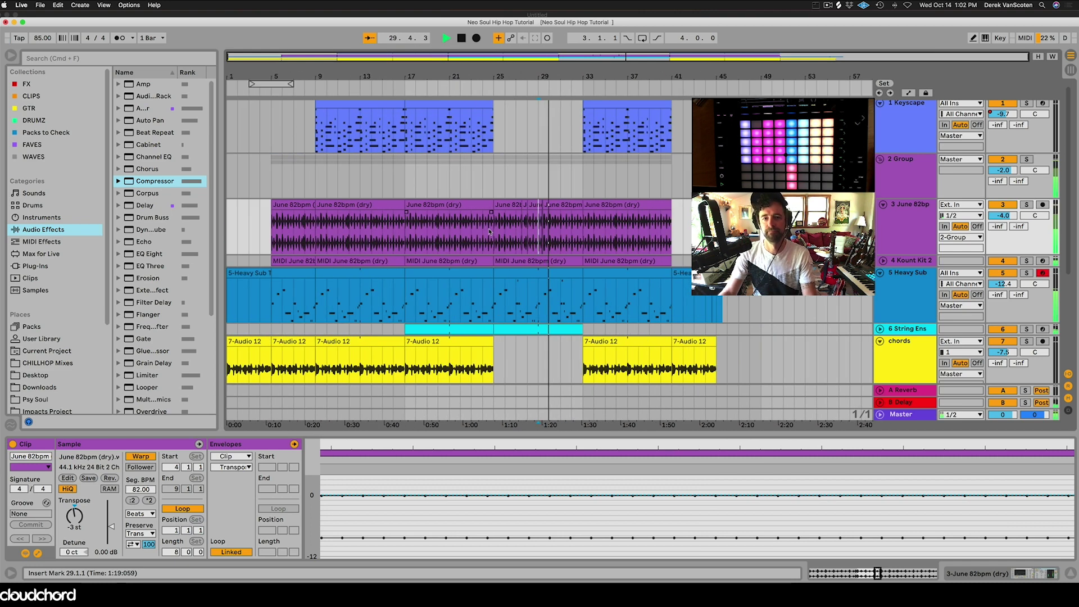
# Step: Play the arrangement from bar 17 to find a phrase to repeat on the wah guitar track
pyautogui.scroll(-3, 489, 231)
pyautogui.scroll(-3, 488, 231)
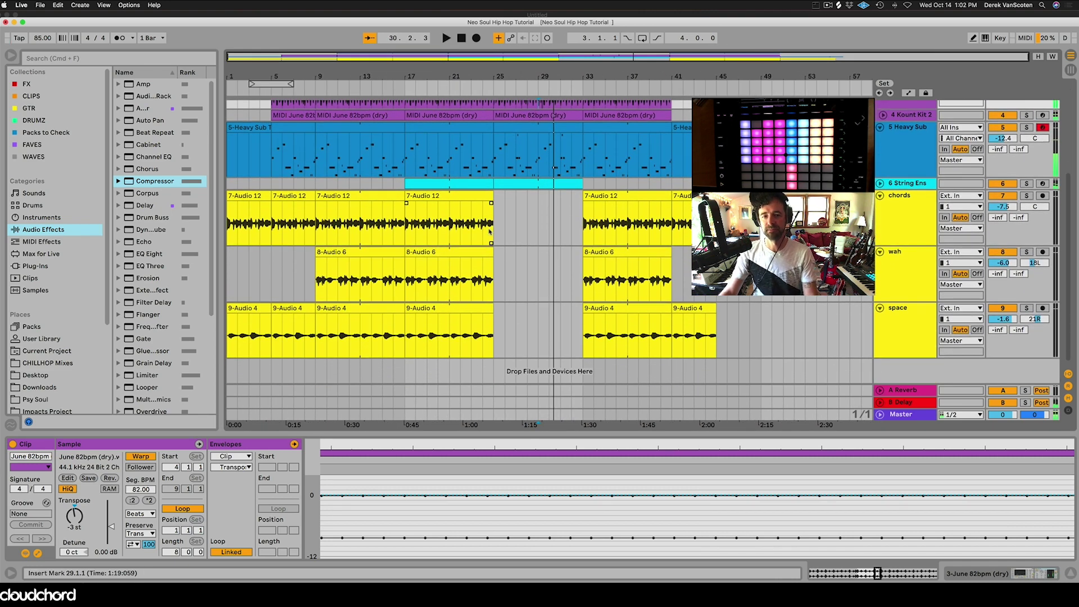
pyautogui.click(412, 276)
pyautogui.press('+')
pyautogui.press('+')
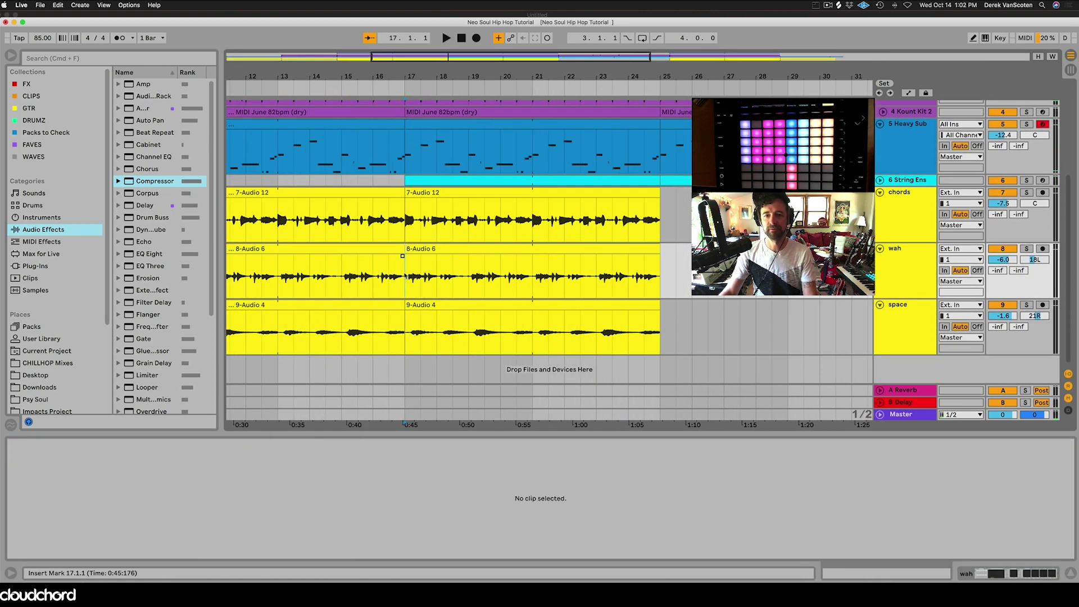
pyautogui.press('space')
pyautogui.press('+')
pyautogui.press('+')
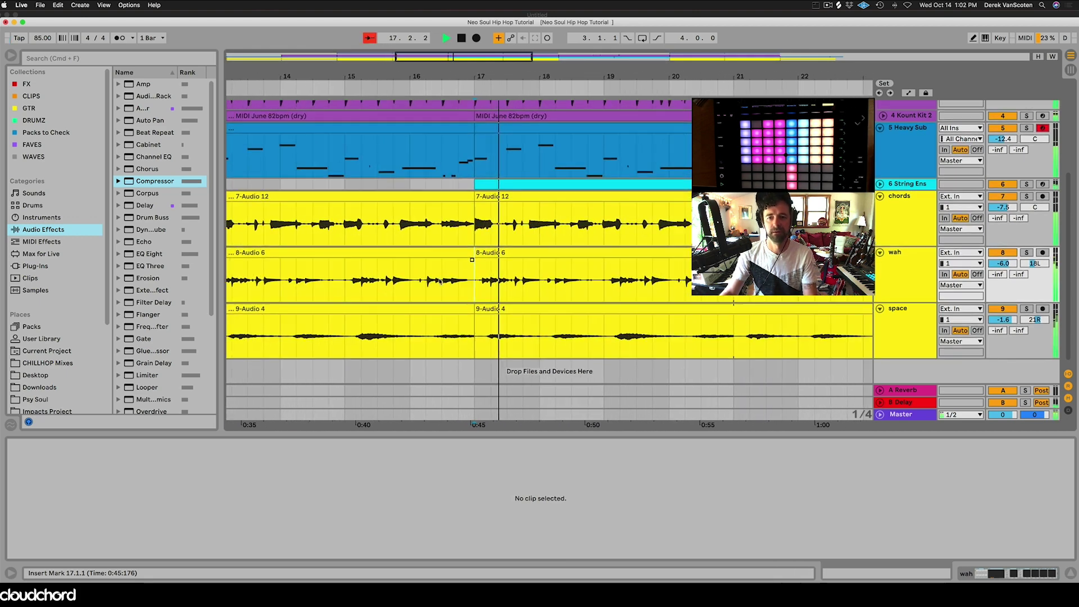
# Step: Duplicate the one-beat wah guitar phrase at 18.2.1 onto the following beat and play it from bar 18
pyautogui.click(494, 290)
pyautogui.press('+')
pyautogui.press('+')
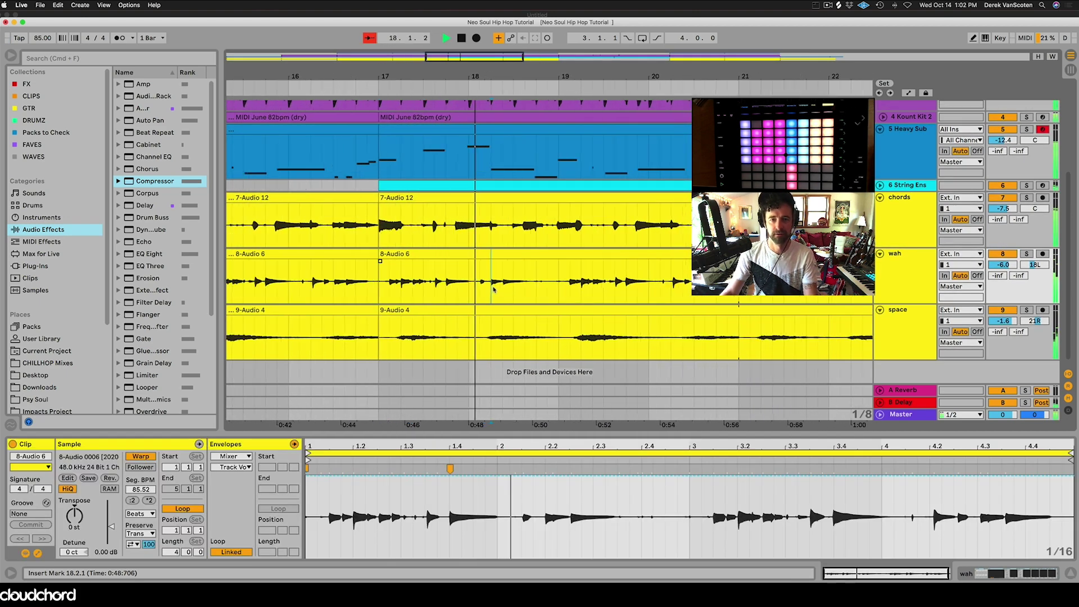
pyautogui.press('space')
pyautogui.moveTo(494, 287); pyautogui.dragTo(533, 283)
pyautogui.press('super+d')
pyautogui.click(459, 283)
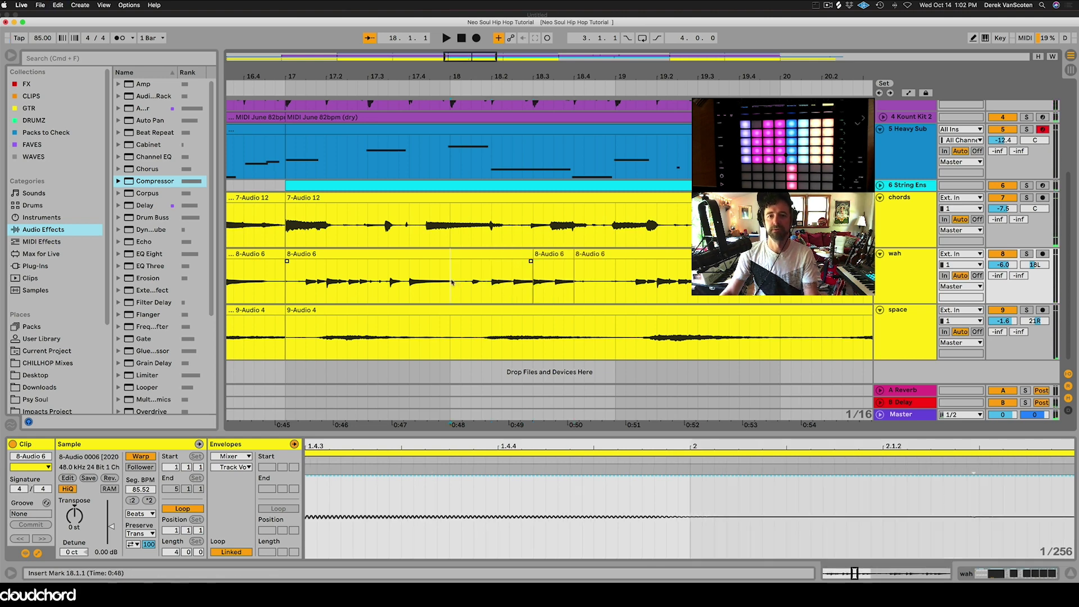
pyautogui.press('space')
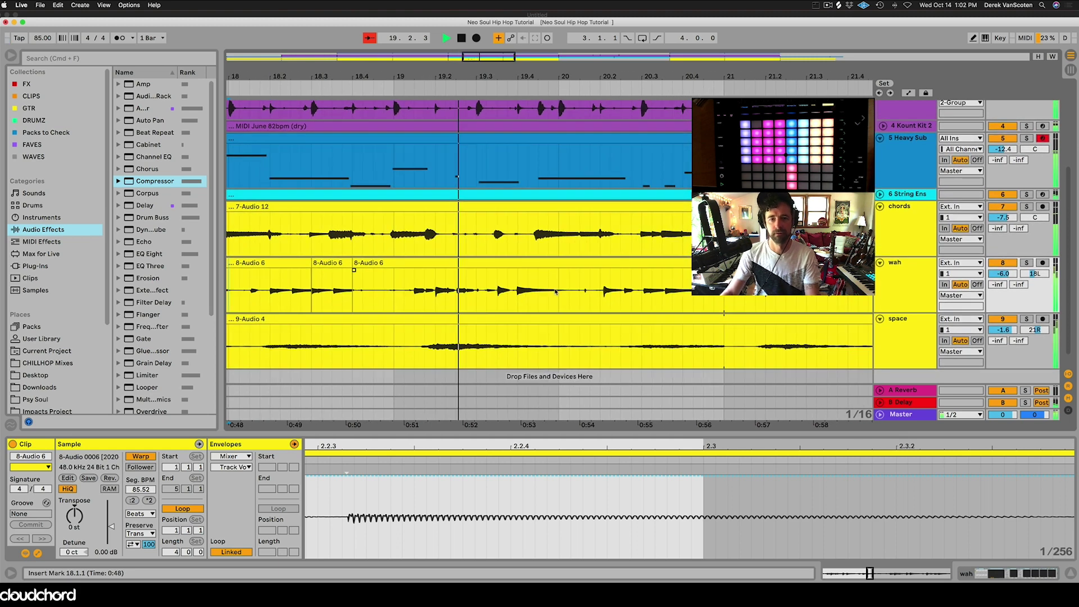
# Step: Duplicate the half-beat wah guitar slice at 20.3.1 directly after itself and listen to the stutter
pyautogui.click(613, 283)
pyautogui.moveTo(634, 285); pyautogui.dragTo(653, 286)
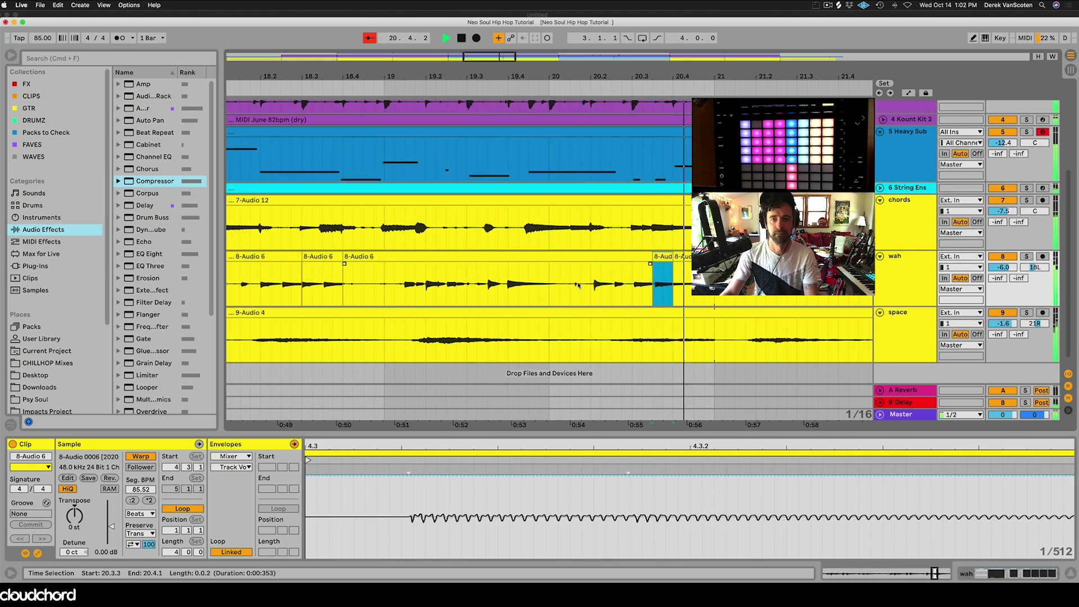
pyautogui.scroll(2, 474, 277)
pyautogui.scroll(-5, 475, 277)
pyautogui.press('space')
# Step: Inspect the notes of the Keyscape clip at bar 17 and view the full arrangement
pyautogui.scroll(5, 476, 278)
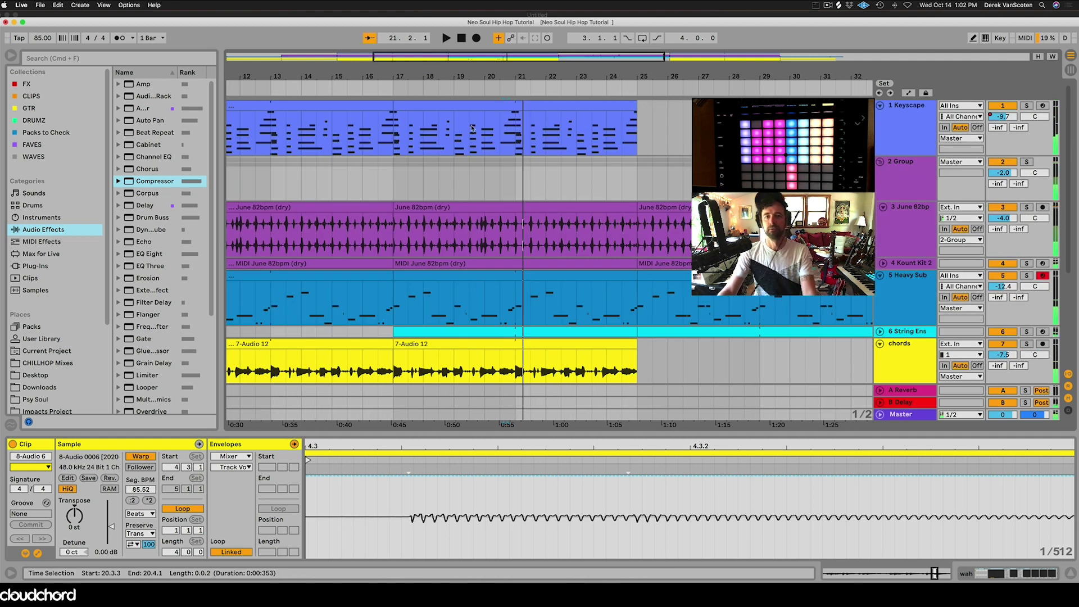
pyautogui.click(437, 106)
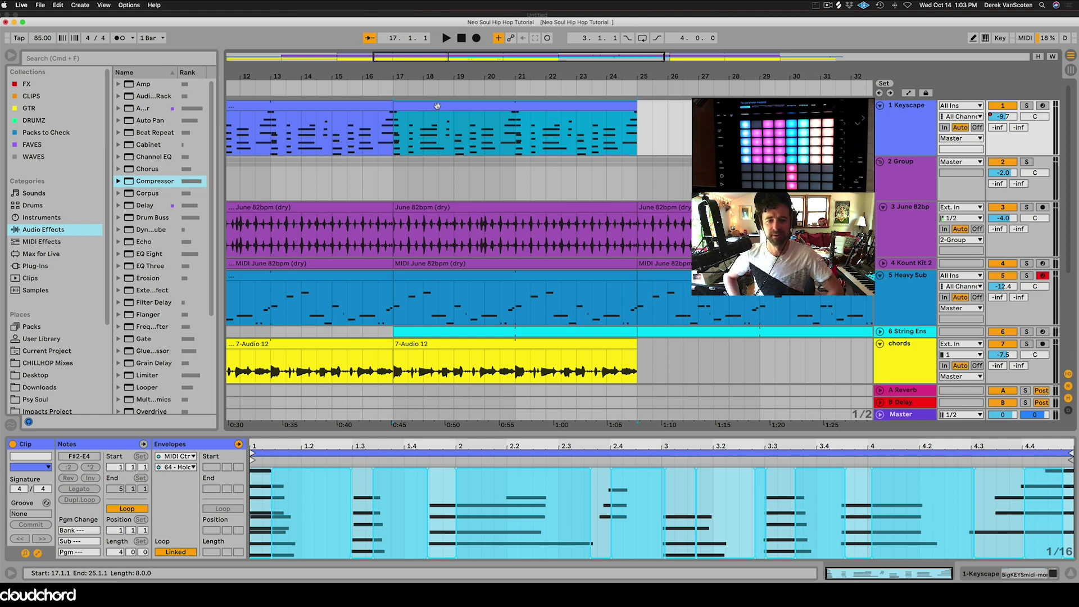
pyautogui.scroll(-3, 554, 255)
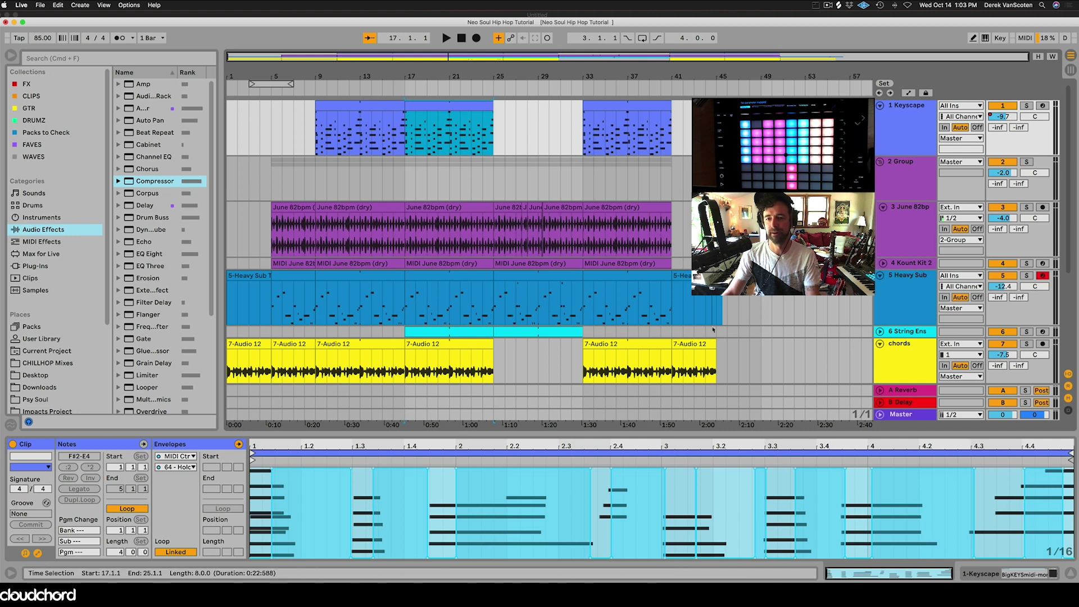
# Step: Select the song from bar 1 for 44 bars, start its WAV export from the Master, and browse to the CHILLHOP folder
pyautogui.moveTo(702, 230); pyautogui.dragTo(196, 254)
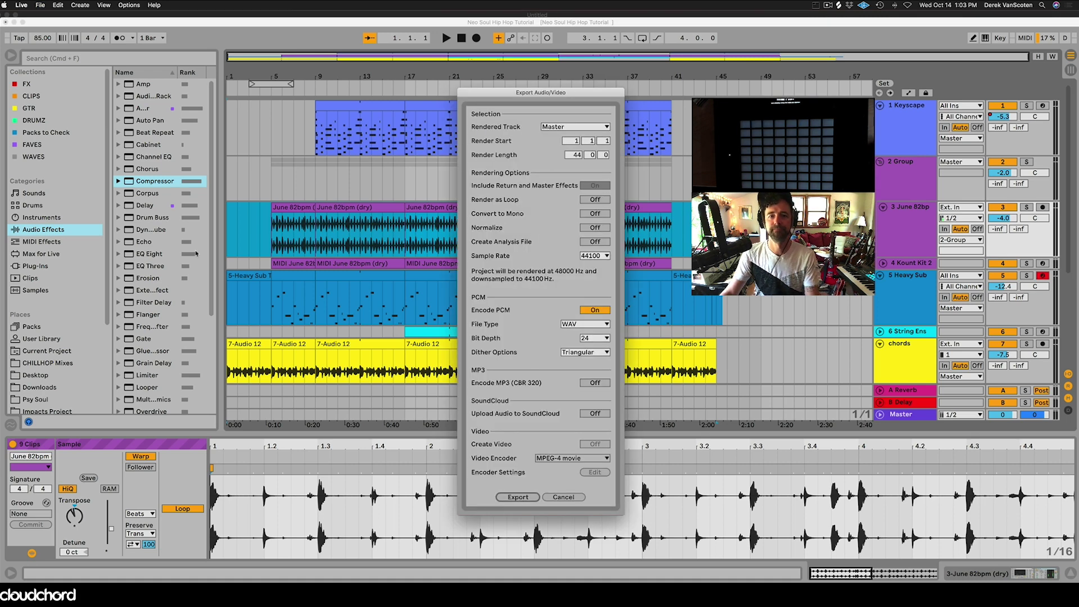
pyautogui.click(516, 498)
pyautogui.click(306, 206)
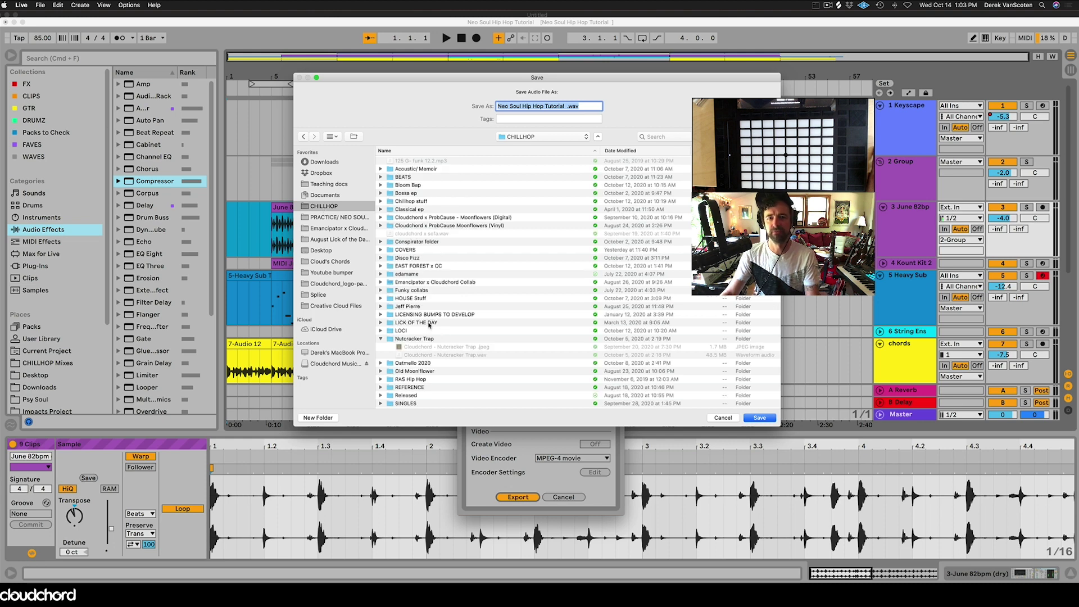
# Step: Save the exported audio in the LICK OF THE DAY folder as "lick of the day 10.14"
pyautogui.doubleClick(430, 323)
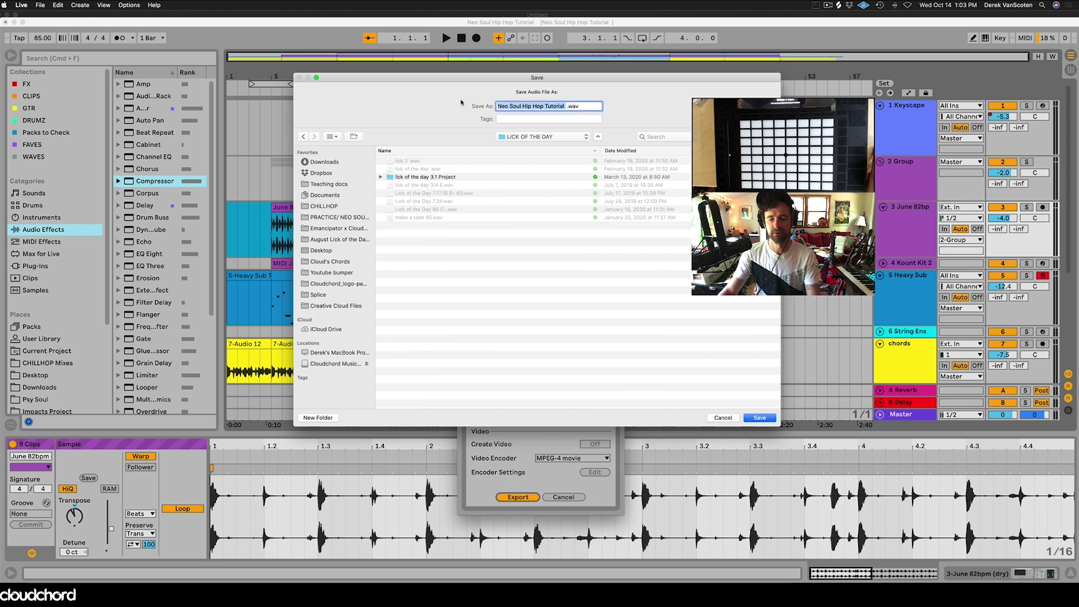
pyautogui.write('lick of the d')
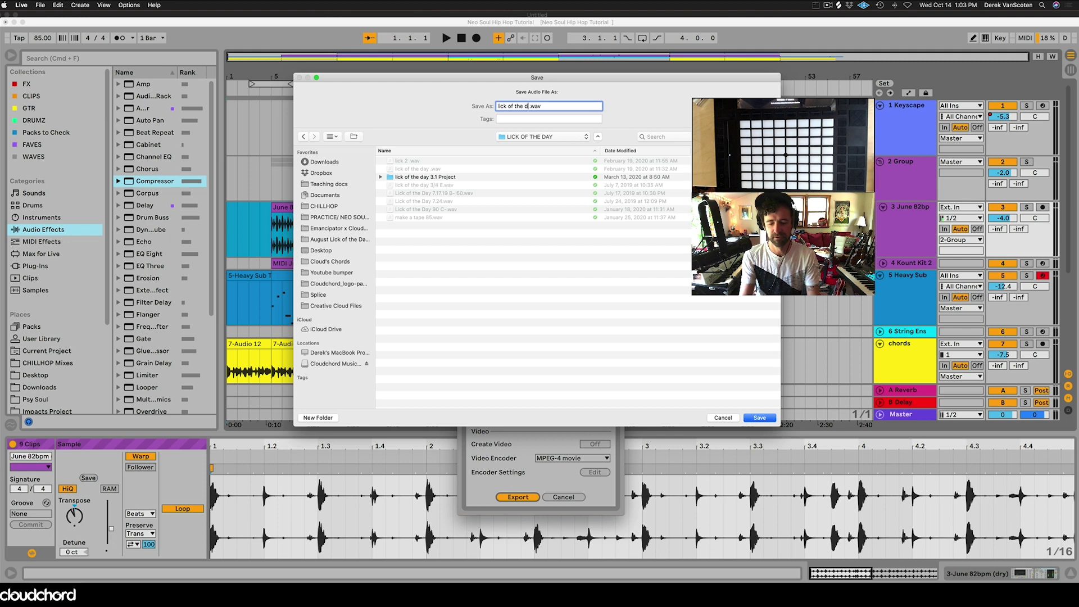
pyautogui.write('ay 10')
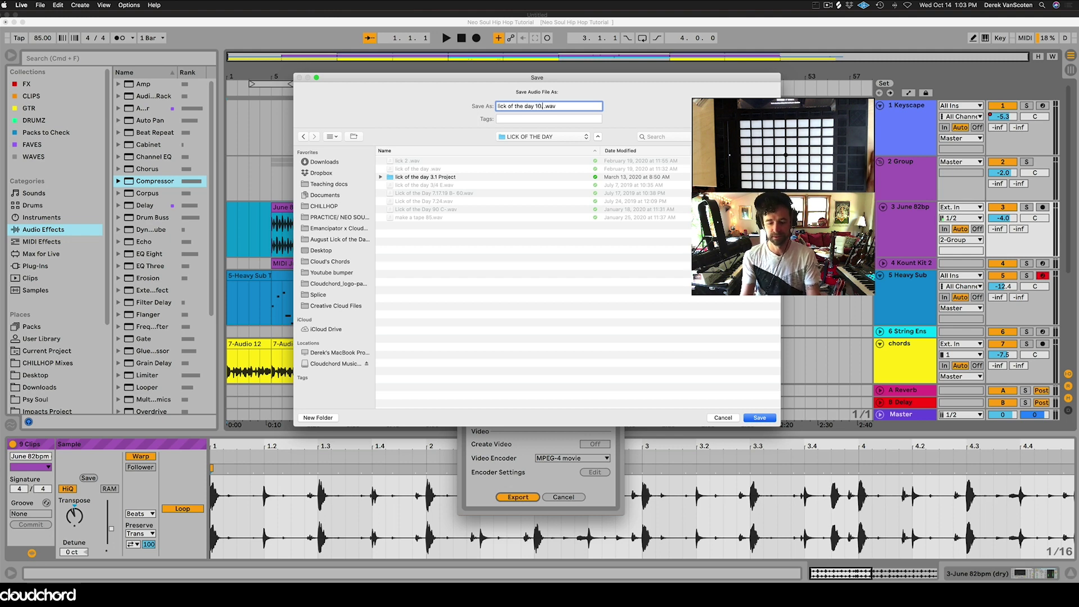
pyautogui.write('.14')
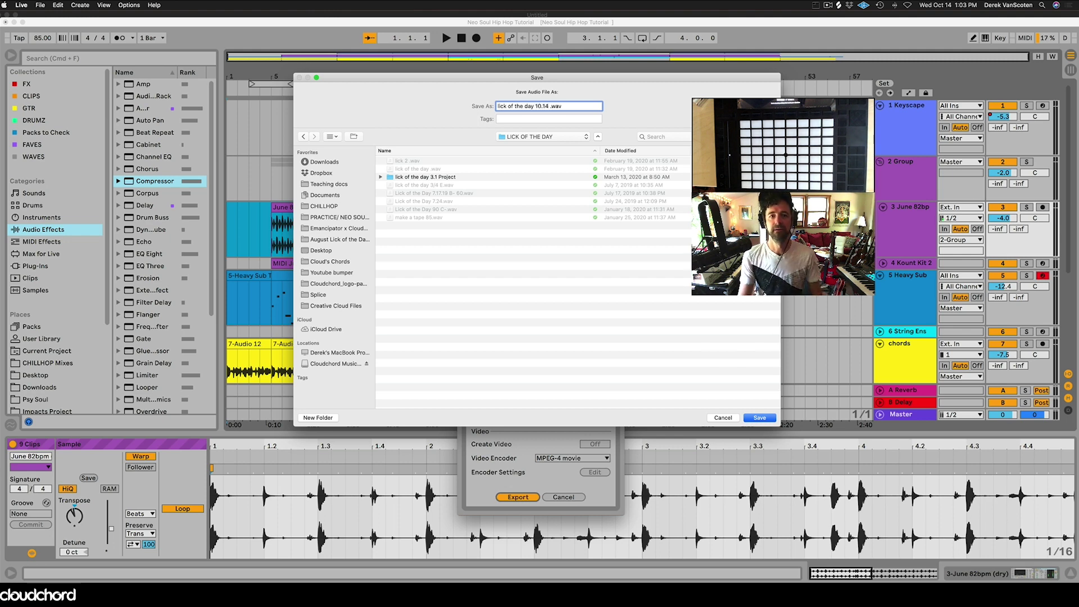
pyautogui.press('Return')
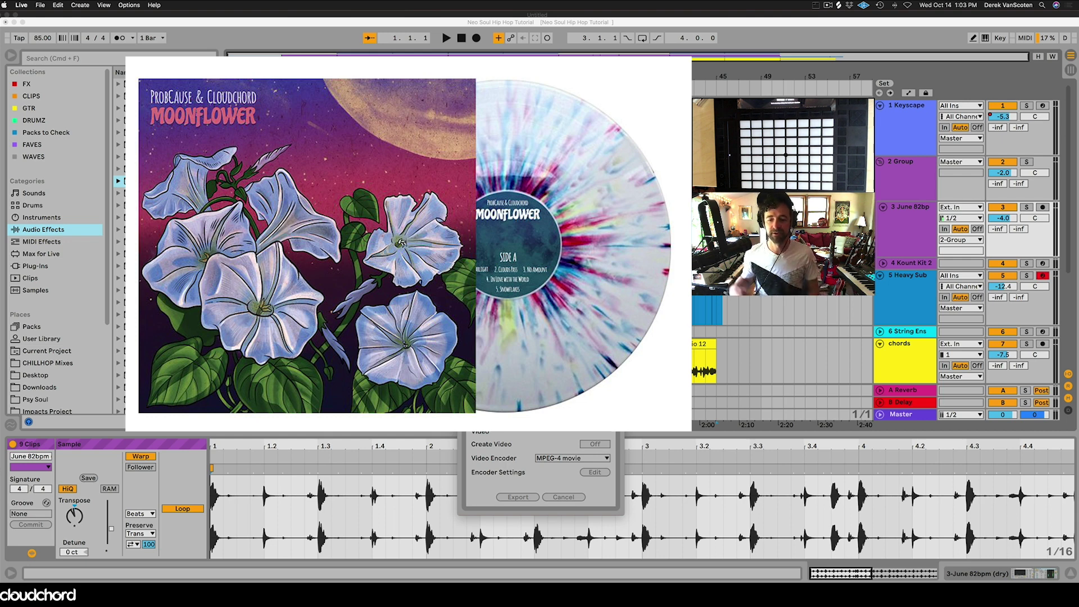
pyautogui.press('Escape')
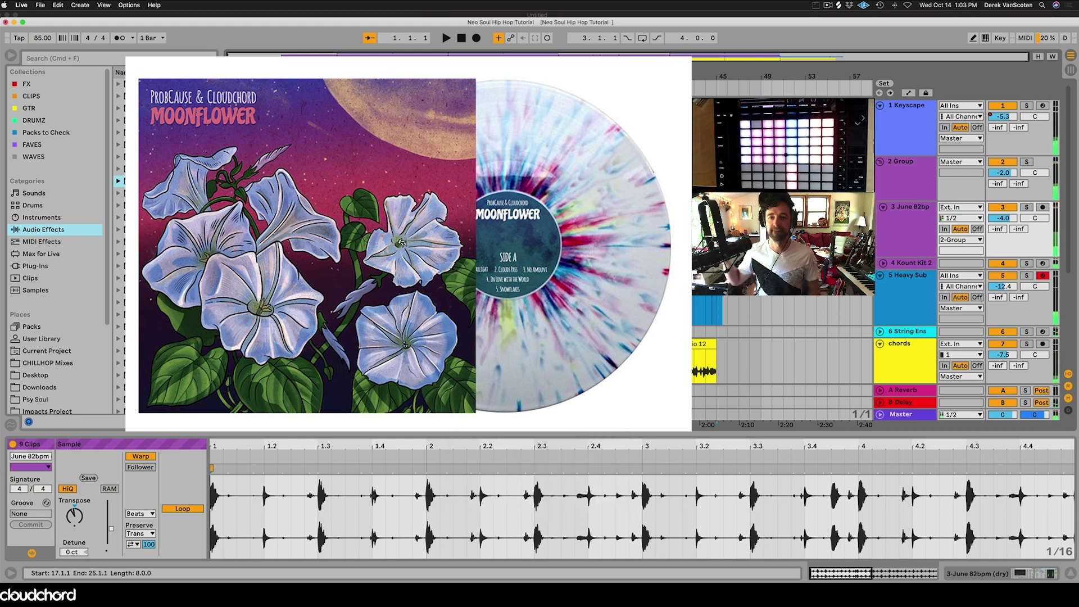